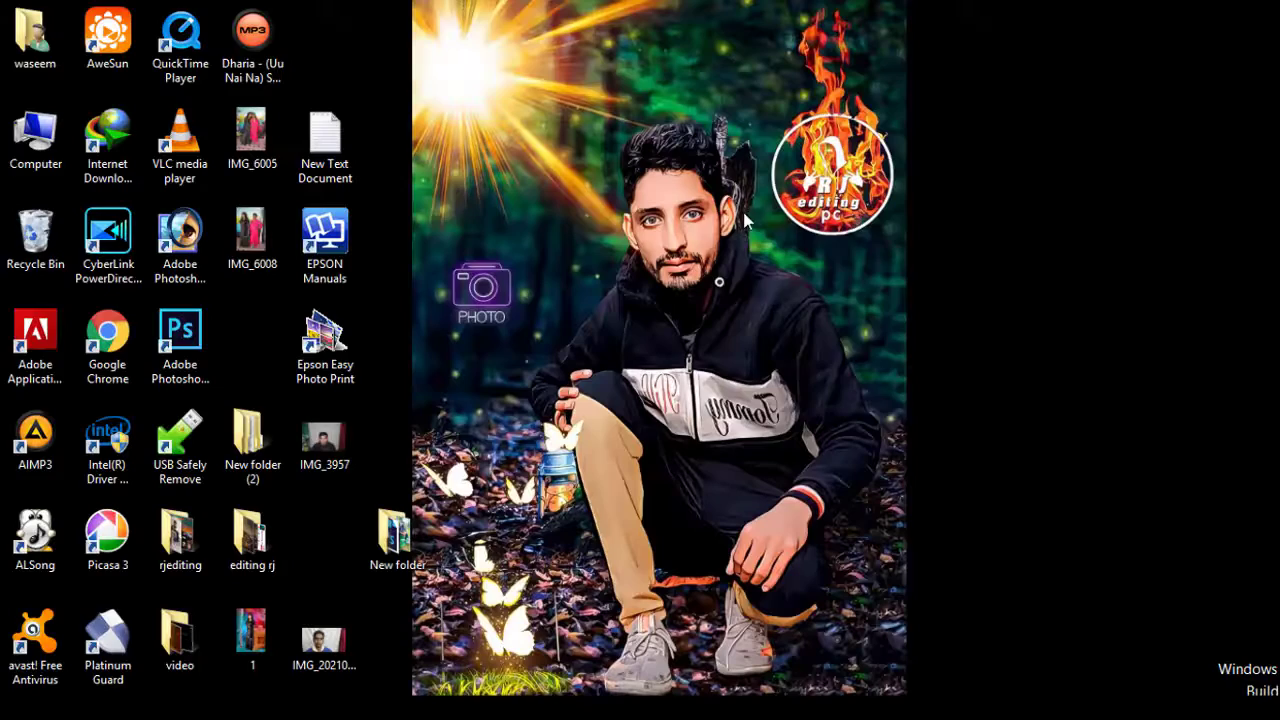
Refresh the desktop, then preview the Coco poster image from New folder and close the preview.
{"action": "right_click", "coordinate": [745, 220]}
{"action": "right_click", "coordinate": [650, 218]}
{"action": "left_click", "coordinate": [731, 284]}
{"action": "left_click", "coordinate": [953, 285]}
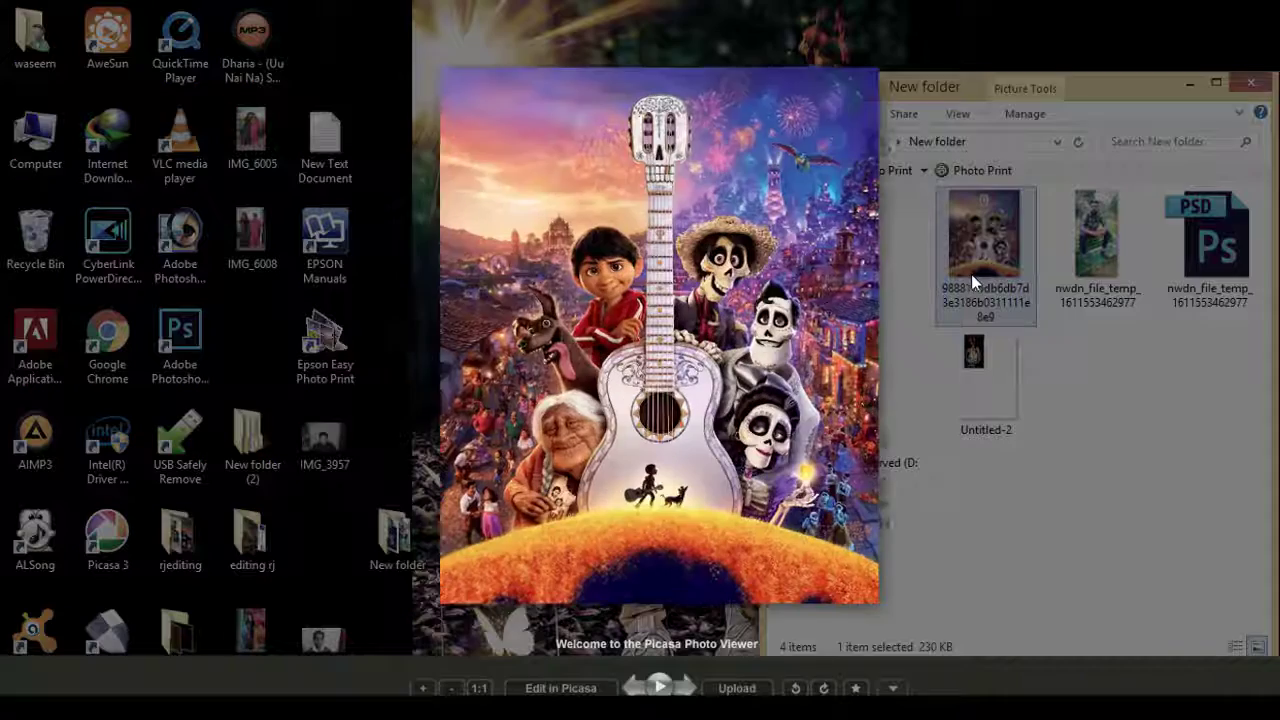
{"action": "scroll", "coordinate": [972, 276], "scroll_direction": "down", "scroll_amount": 1}
{"action": "scroll", "coordinate": [972, 277], "scroll_direction": "down", "scroll_amount": 1}
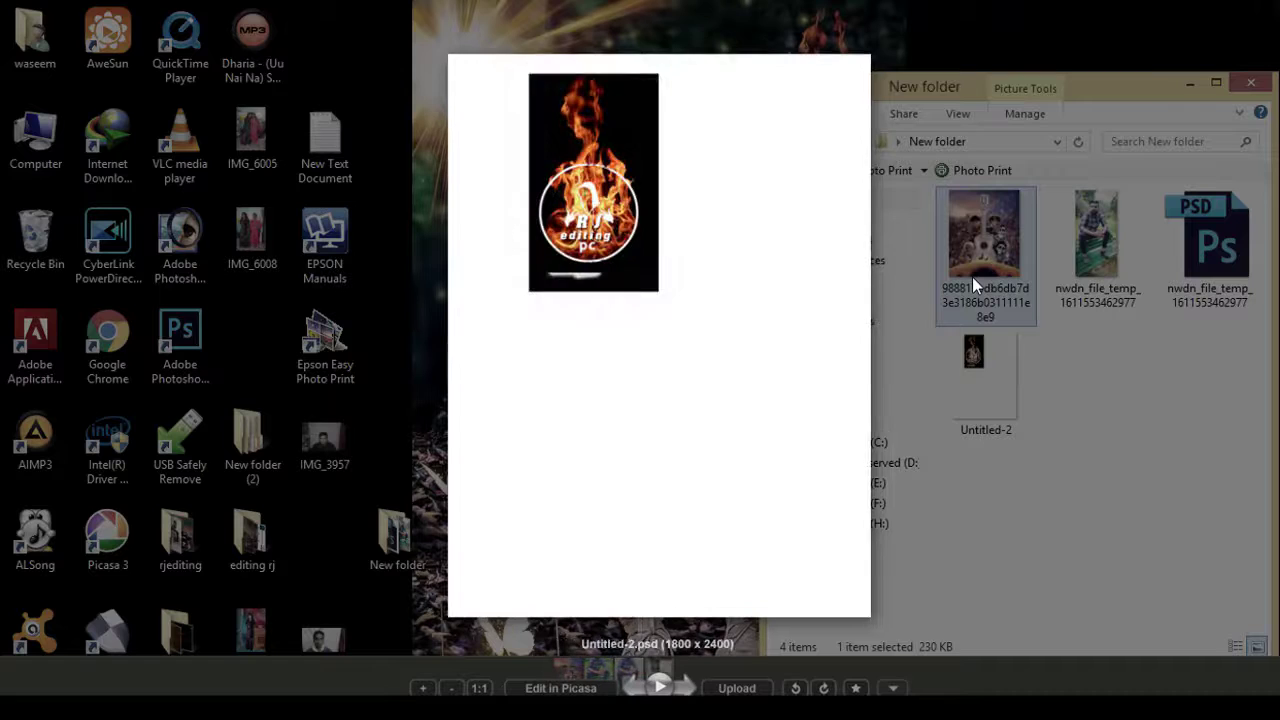
{"action": "left_click", "coordinate": [1093, 220]}
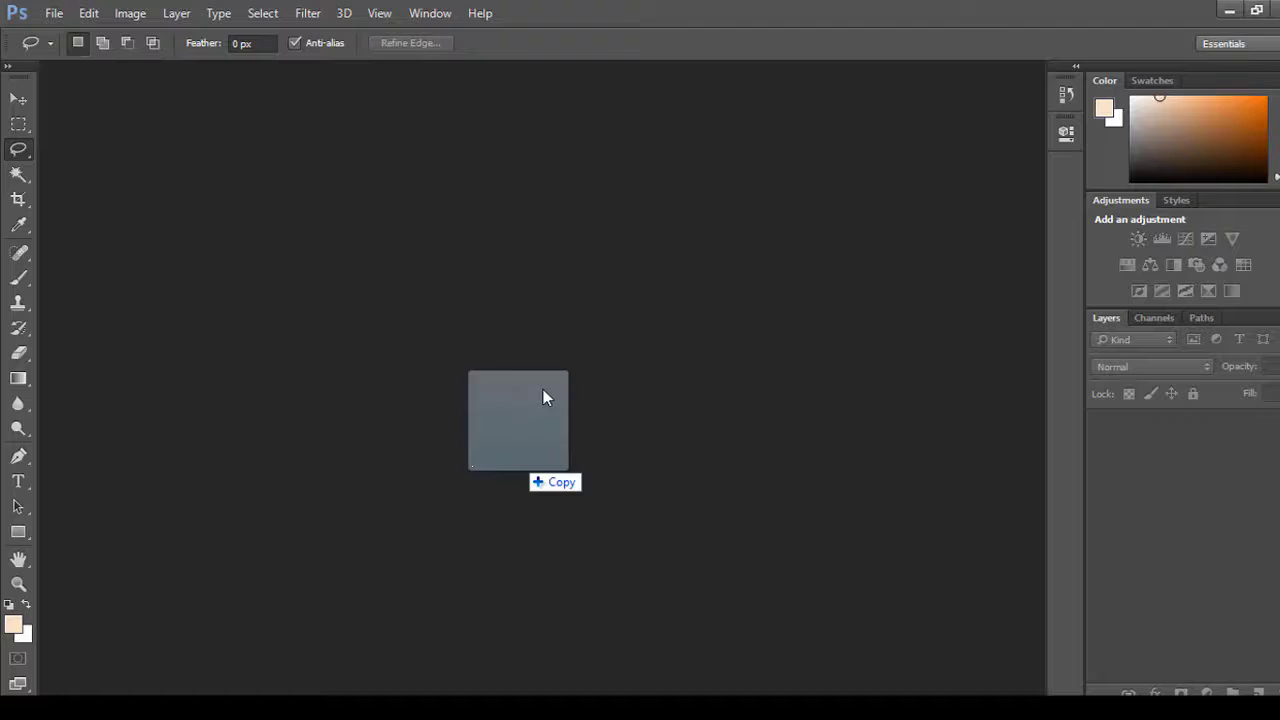
Open the Coco poster in Photoshop and create a new 8 × 10 in, 300 ppi document.
{"action": "left_click_drag", "start_coordinate": [488, 595], "coordinate": [548, 402]}
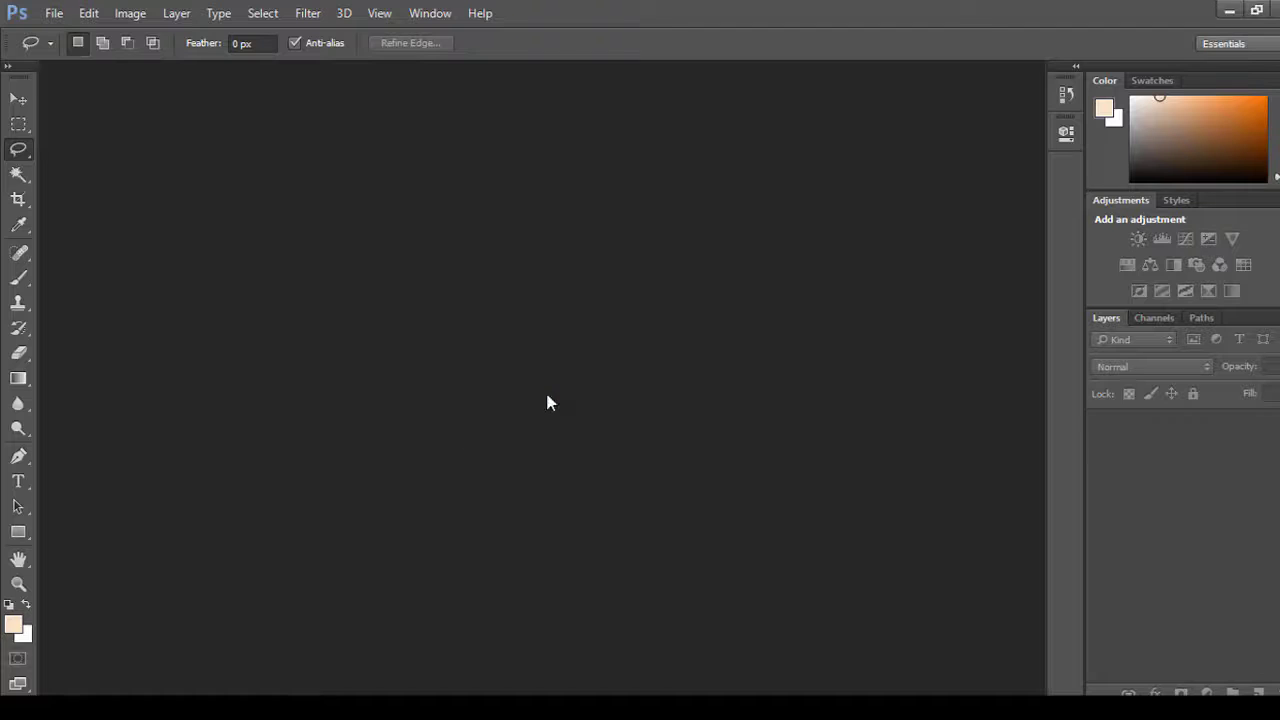
{"action": "key", "text": "ctrl+n"}
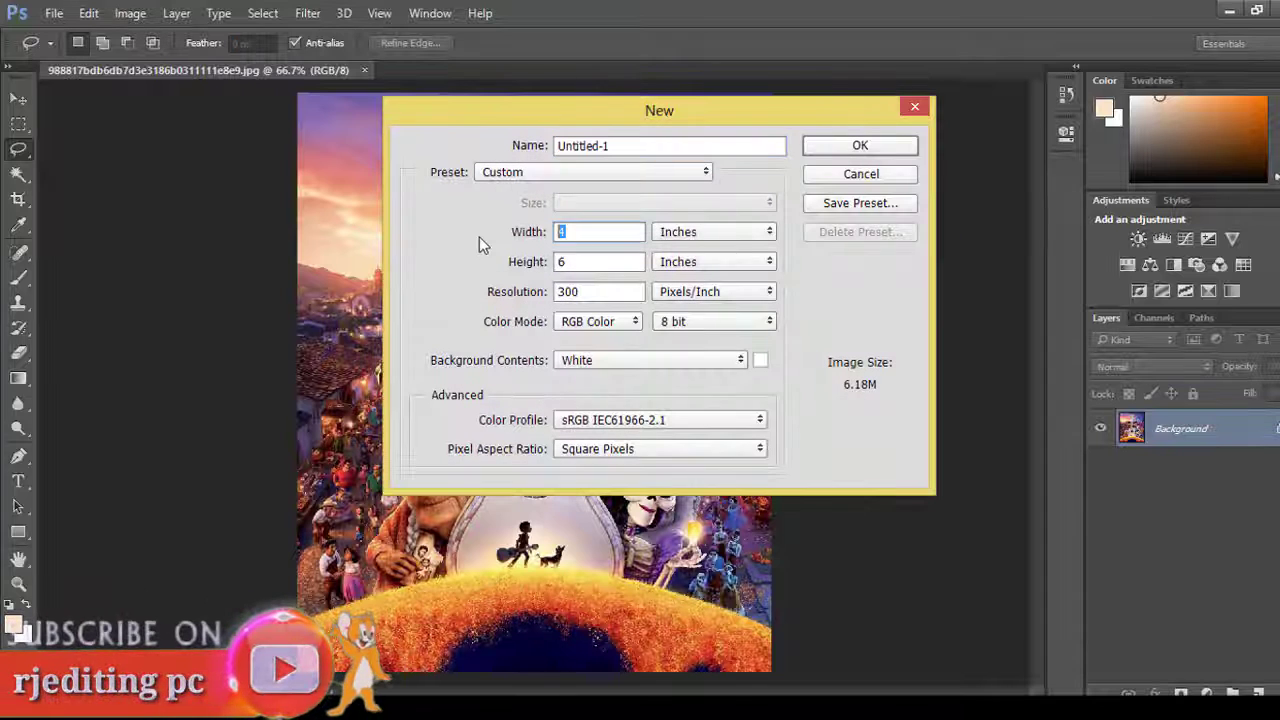
{"action": "type", "text": "10"}
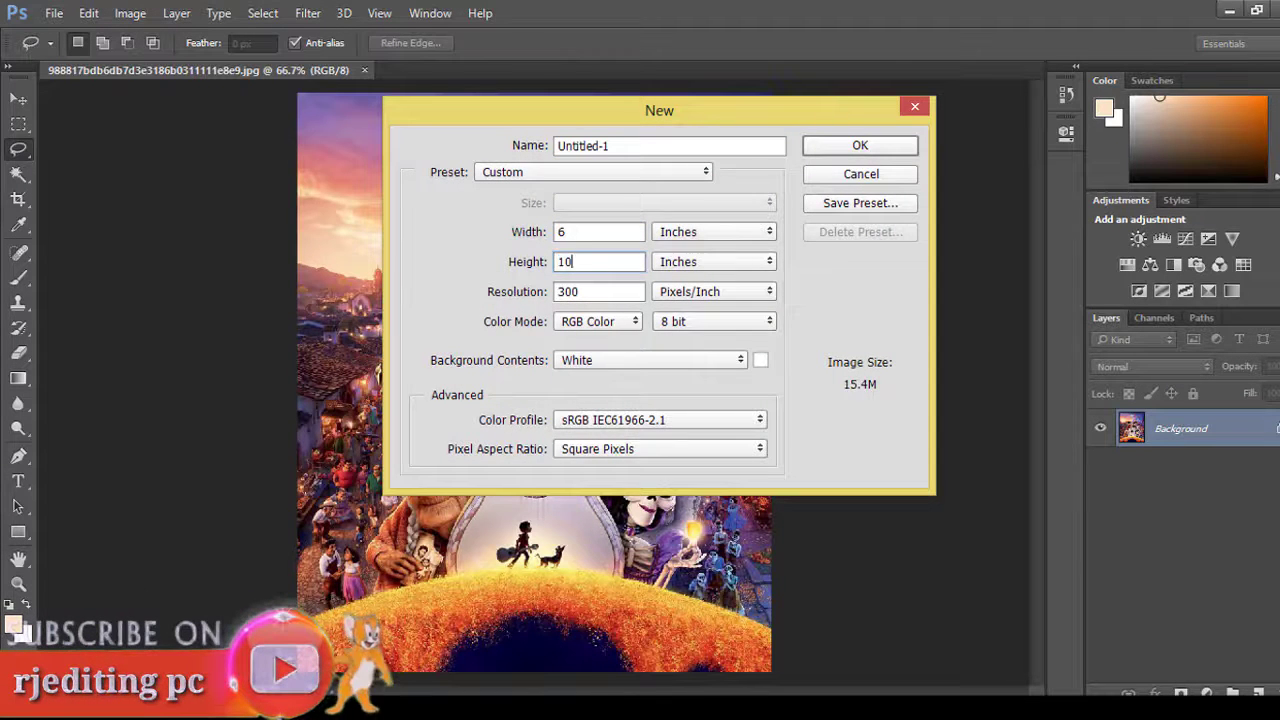
{"action": "key", "text": "Return"}
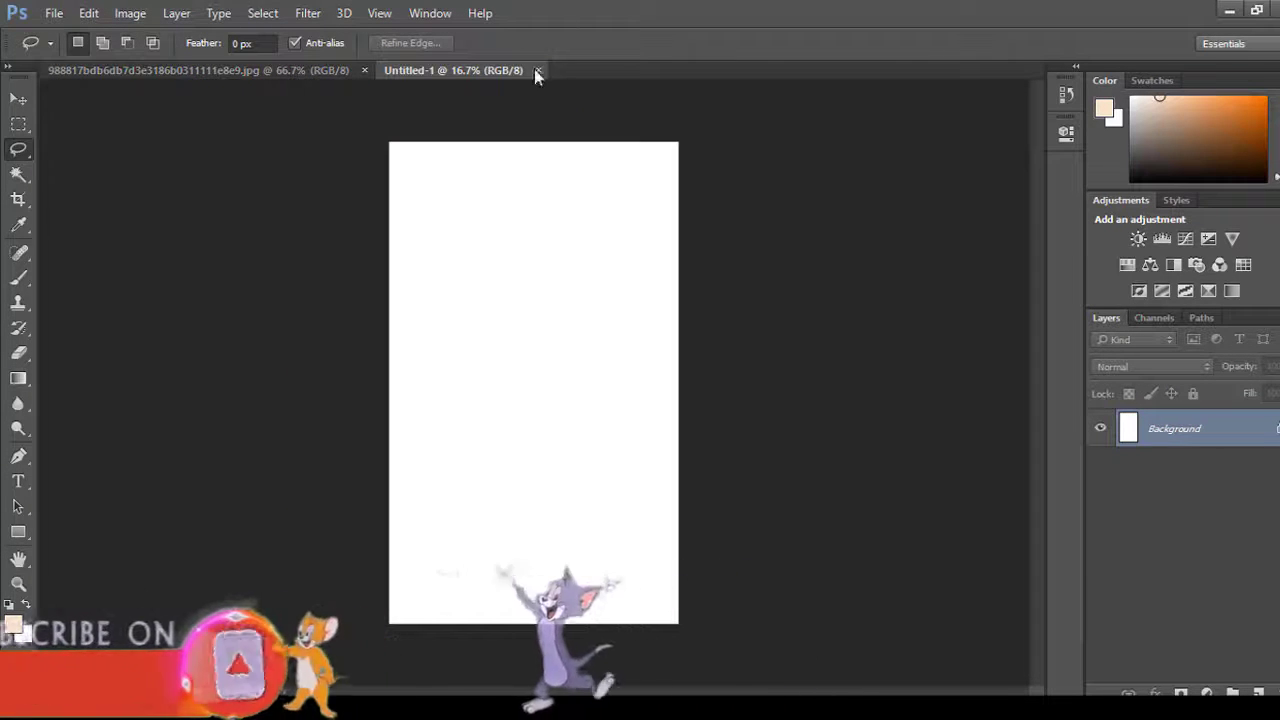
{"action": "left_click", "coordinate": [538, 70]}
{"action": "key", "text": "ctrl+n"}
{"action": "key", "text": "Tab"}
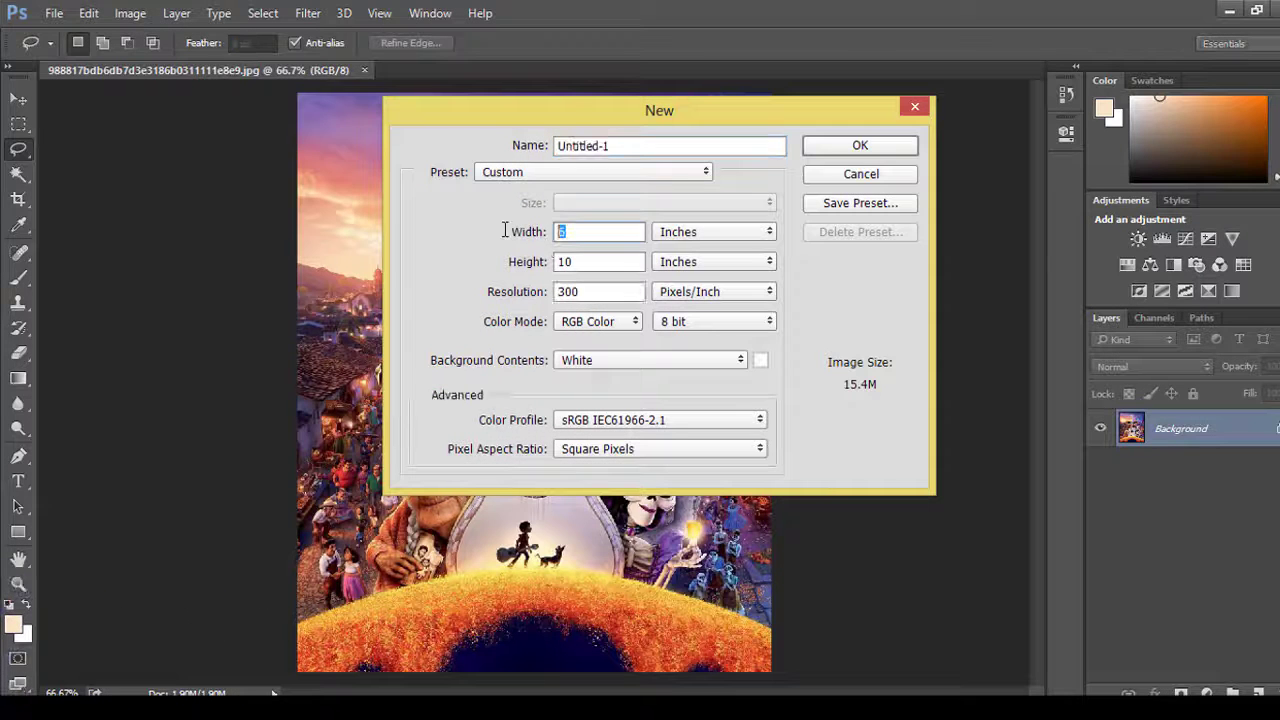
{"action": "key", "text": "Return"}
Copy the poster into the new document as Layer 1, fit it, and close the original poster file.
{"action": "key", "text": "v"}
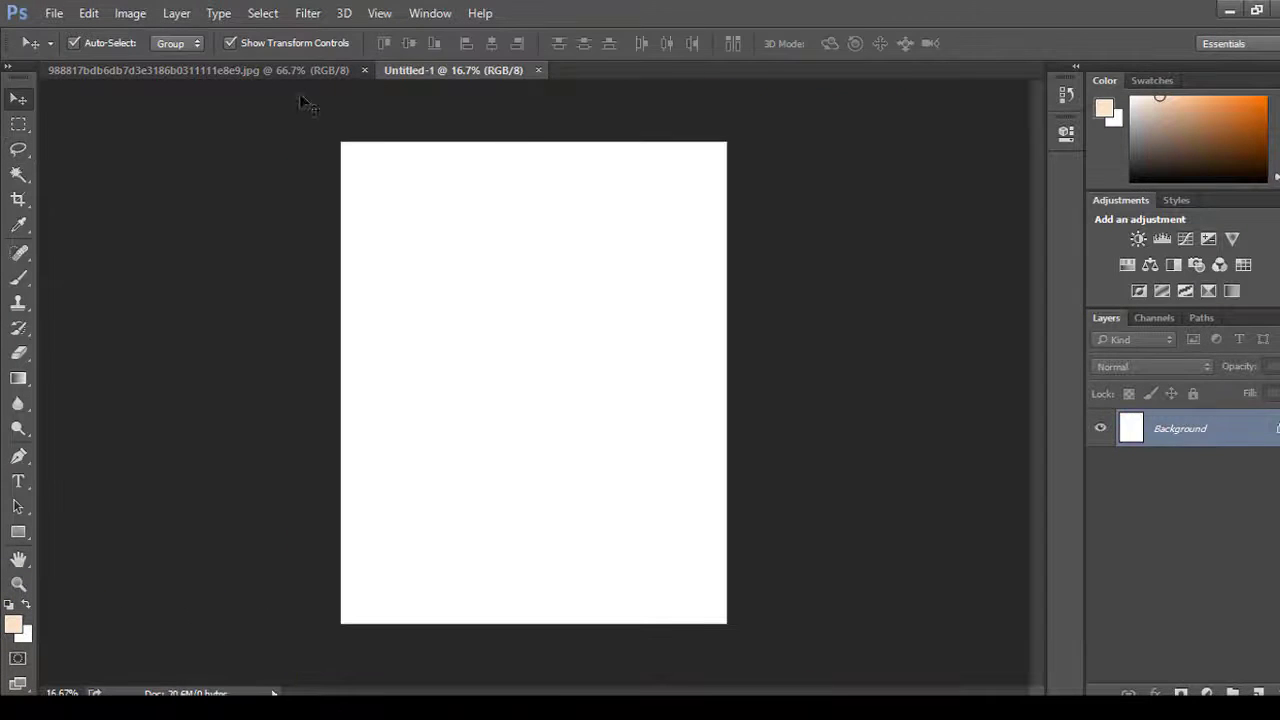
{"action": "left_click", "coordinate": [200, 70]}
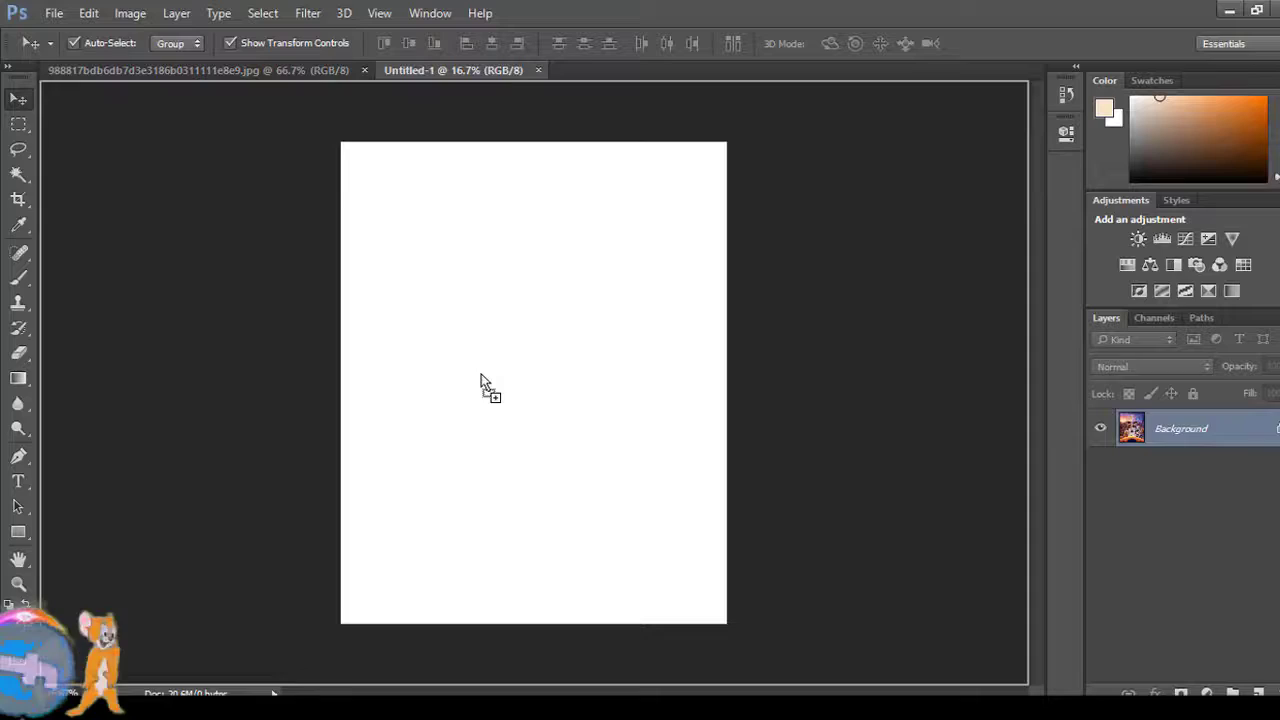
{"action": "mouse_move", "coordinate": [408, 77]}
{"action": "left_mouse_down"}
{"action": "mouse_move", "coordinate": [486, 386]}
{"action": "mouse_move", "coordinate": [462, 284]}
{"action": "mouse_move", "coordinate": [727, 624]}
{"action": "left_mouse_up"}
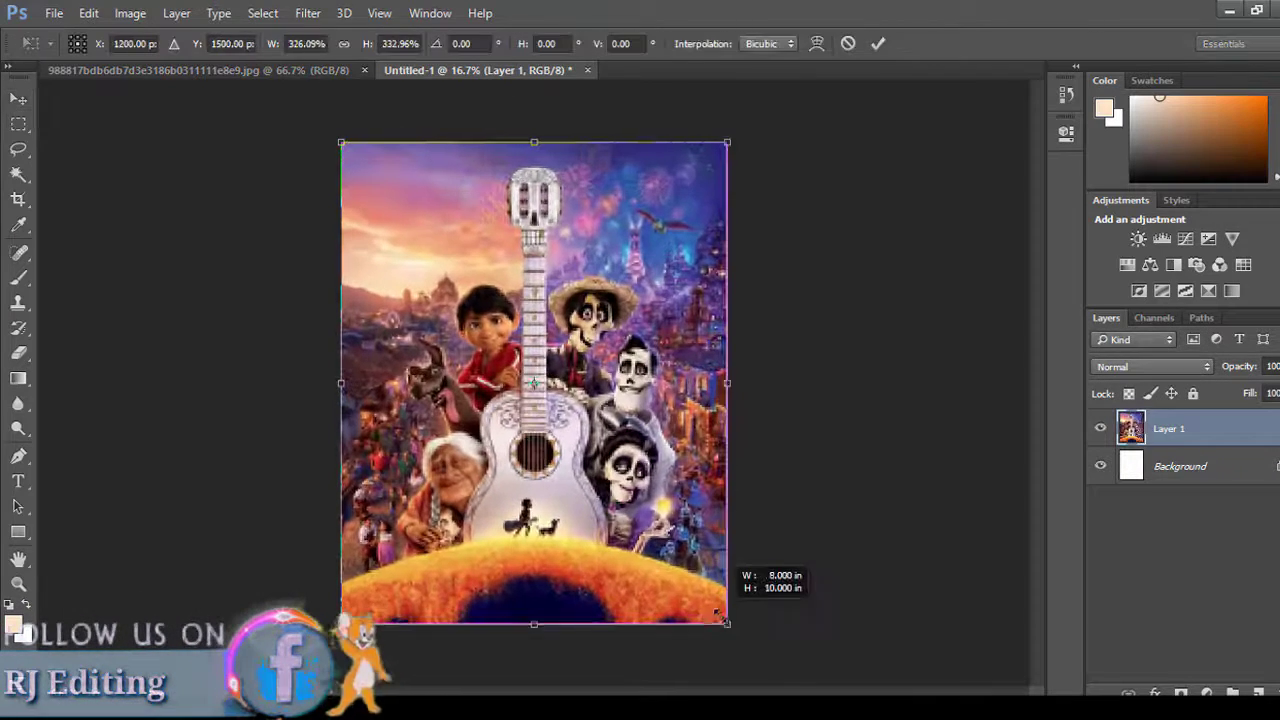
{"action": "key", "text": "Return"}
{"action": "left_click", "coordinate": [364, 70]}
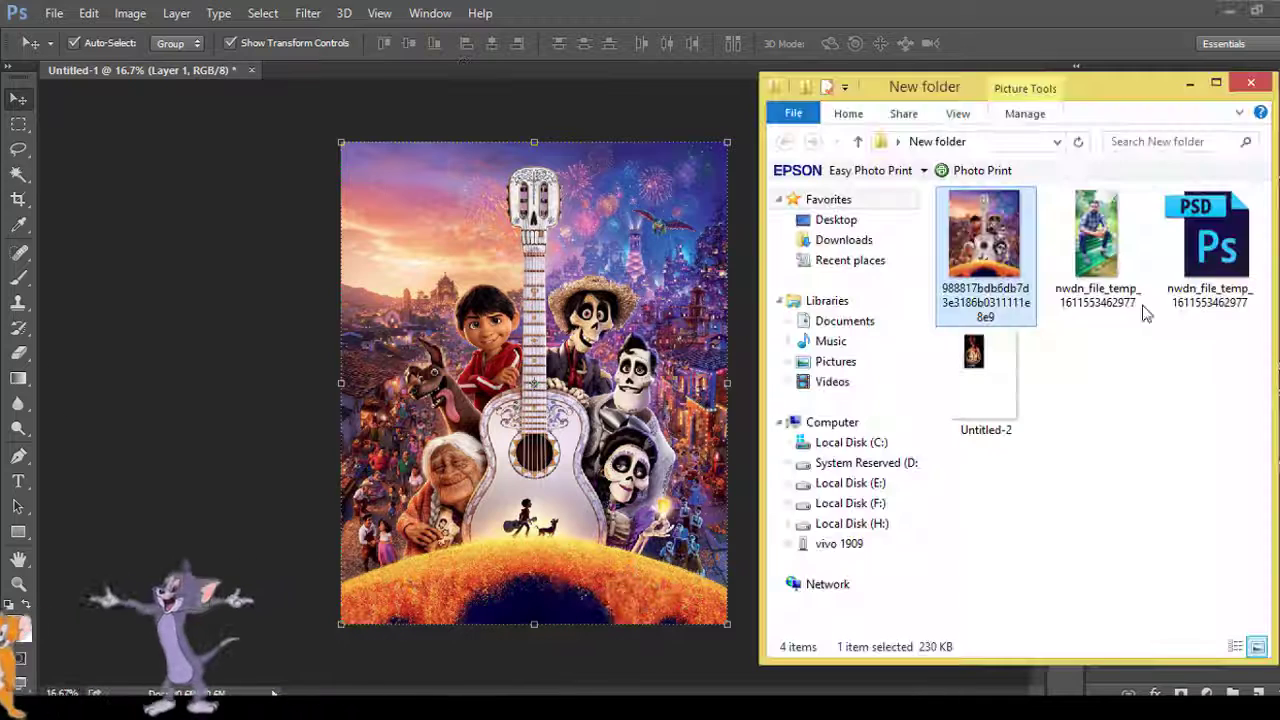
Open the man's cut-out file and bring his layer into the poster document.
{"action": "left_click_drag", "start_coordinate": [1097, 240], "coordinate": [524, 68]}
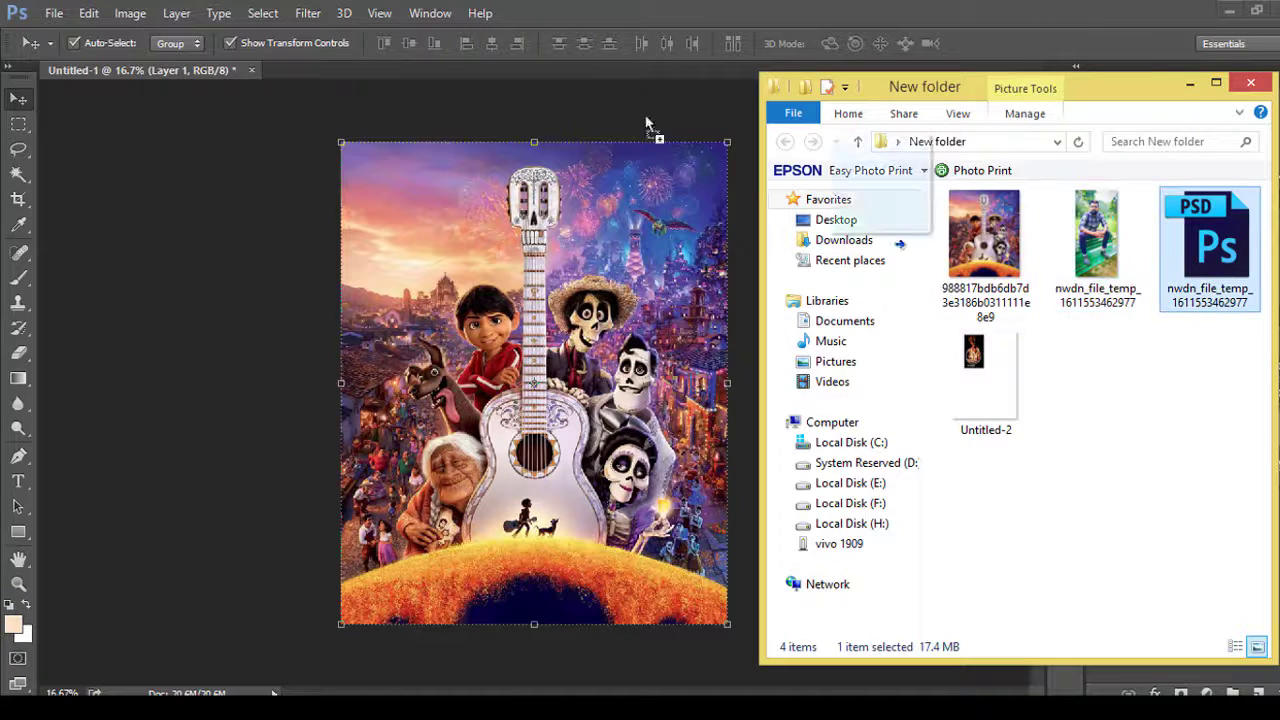
{"action": "left_click_drag", "start_coordinate": [1208, 240], "coordinate": [443, 63]}
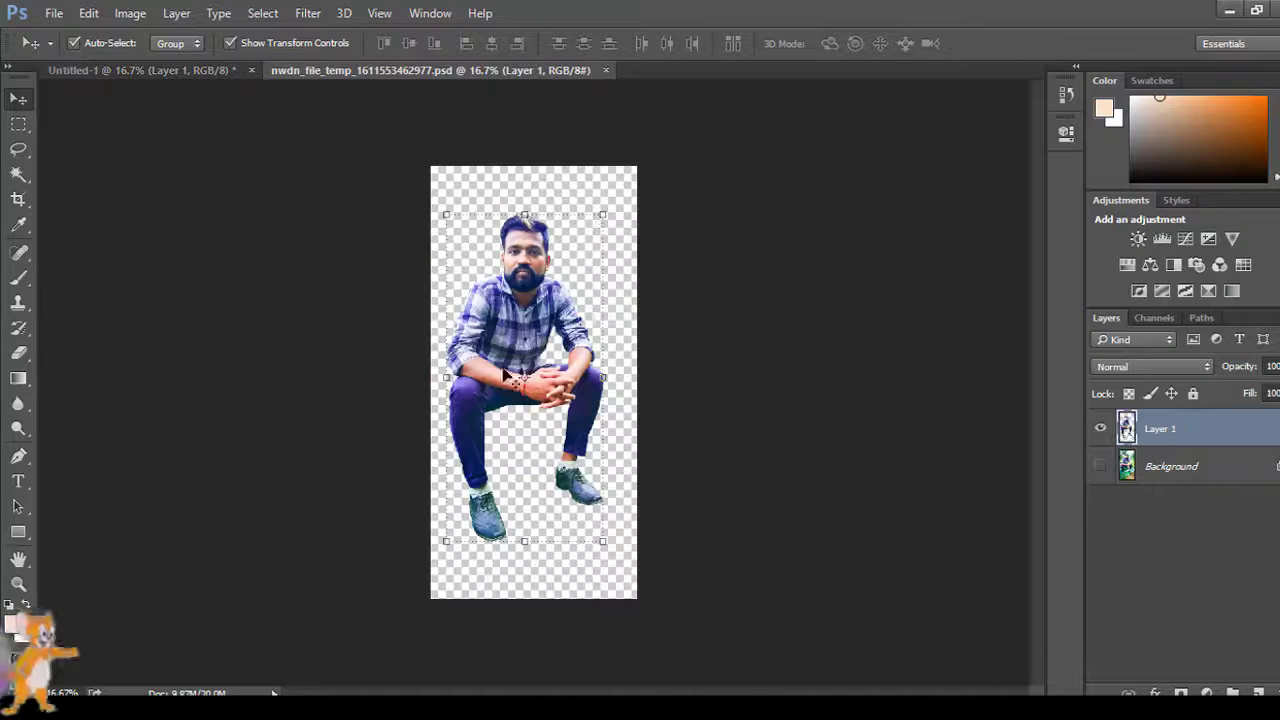
{"action": "key", "text": "ctrl+t"}
{"action": "mouse_move", "coordinate": [489, 300]}
{"action": "left_mouse_down"}
{"action": "mouse_move", "coordinate": [456, 300]}
{"action": "mouse_move", "coordinate": [590, 460]}
{"action": "mouse_move", "coordinate": [660, 510]}
{"action": "left_mouse_up"}
{"action": "key", "text": "Return"}
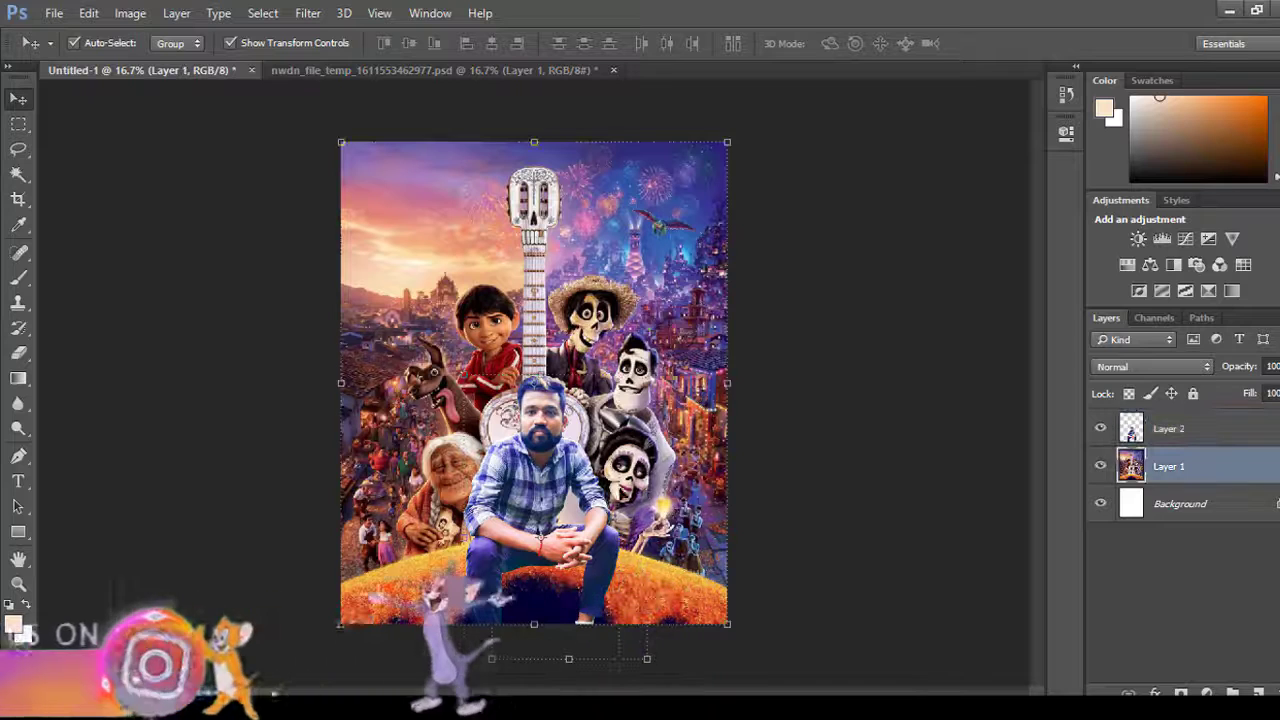
Scale the man to 127% and nudge him into place at the bottom centre.
{"action": "key", "text": "ctrl+t"}
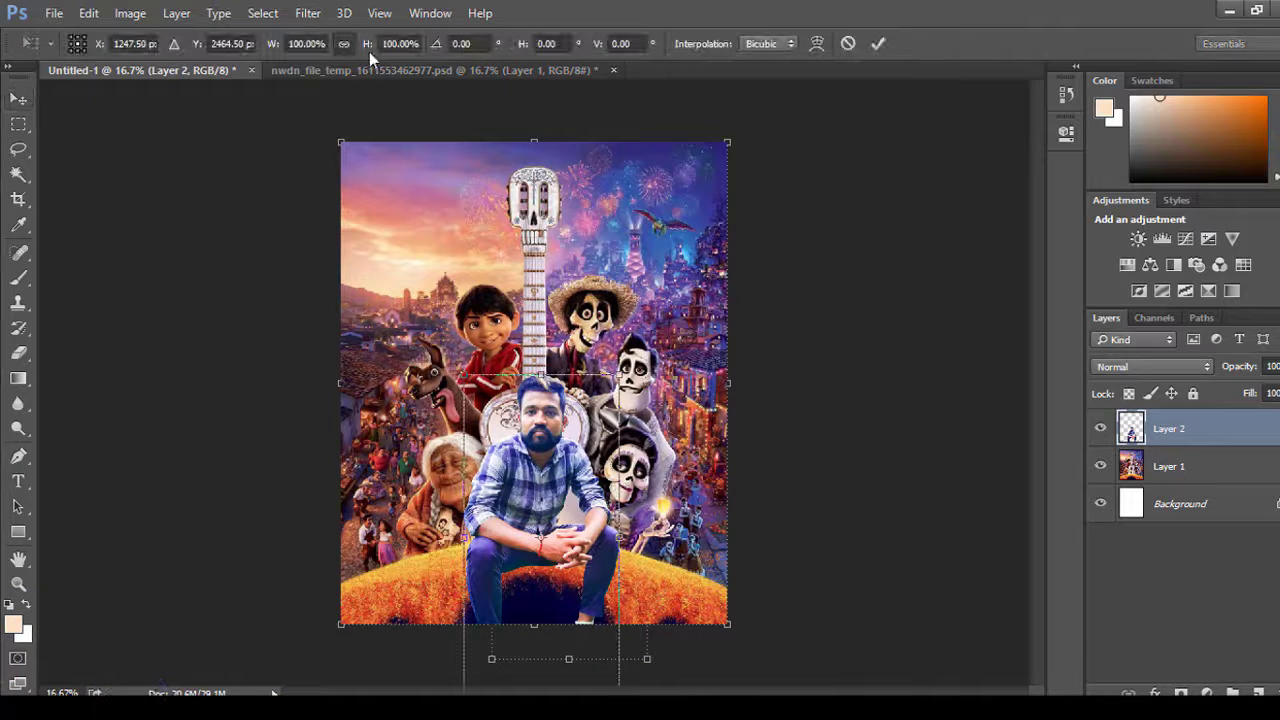
{"action": "left_click_drag", "start_coordinate": [369, 52], "coordinate": [396, 58]}
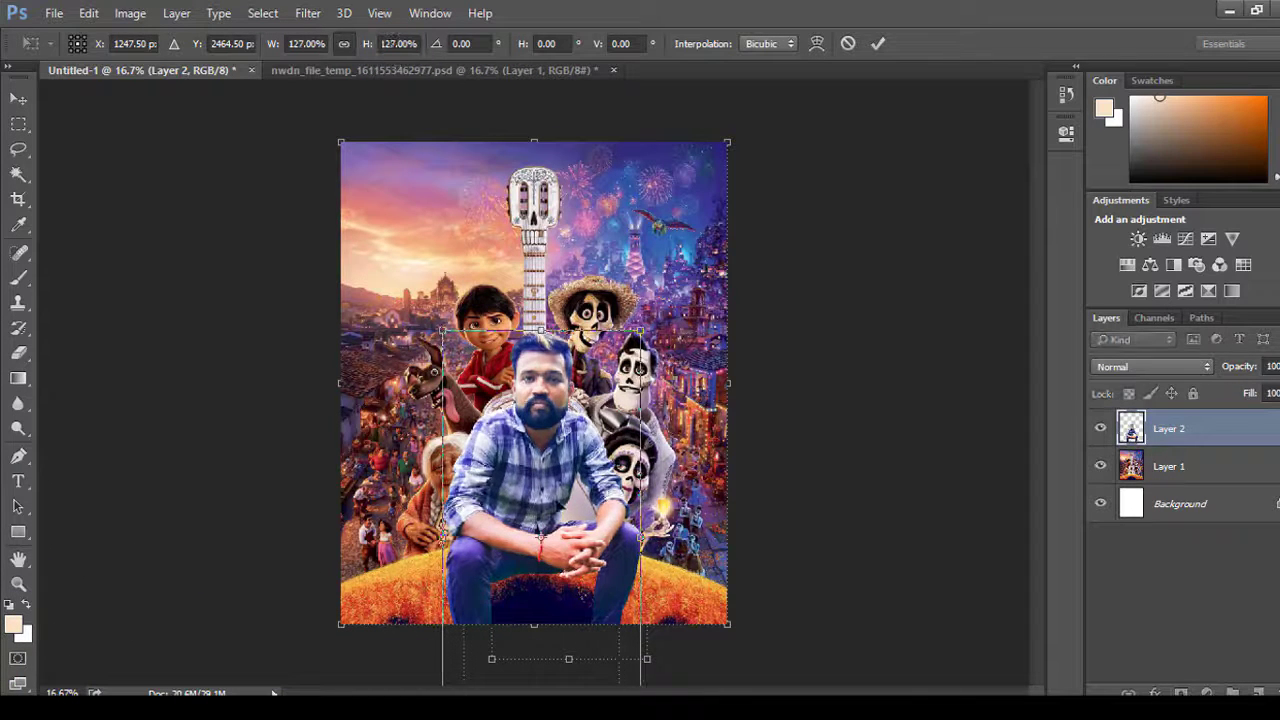
{"action": "left_click_drag", "start_coordinate": [560, 502], "coordinate": [568, 485]}
{"action": "key", "text": "Return"}
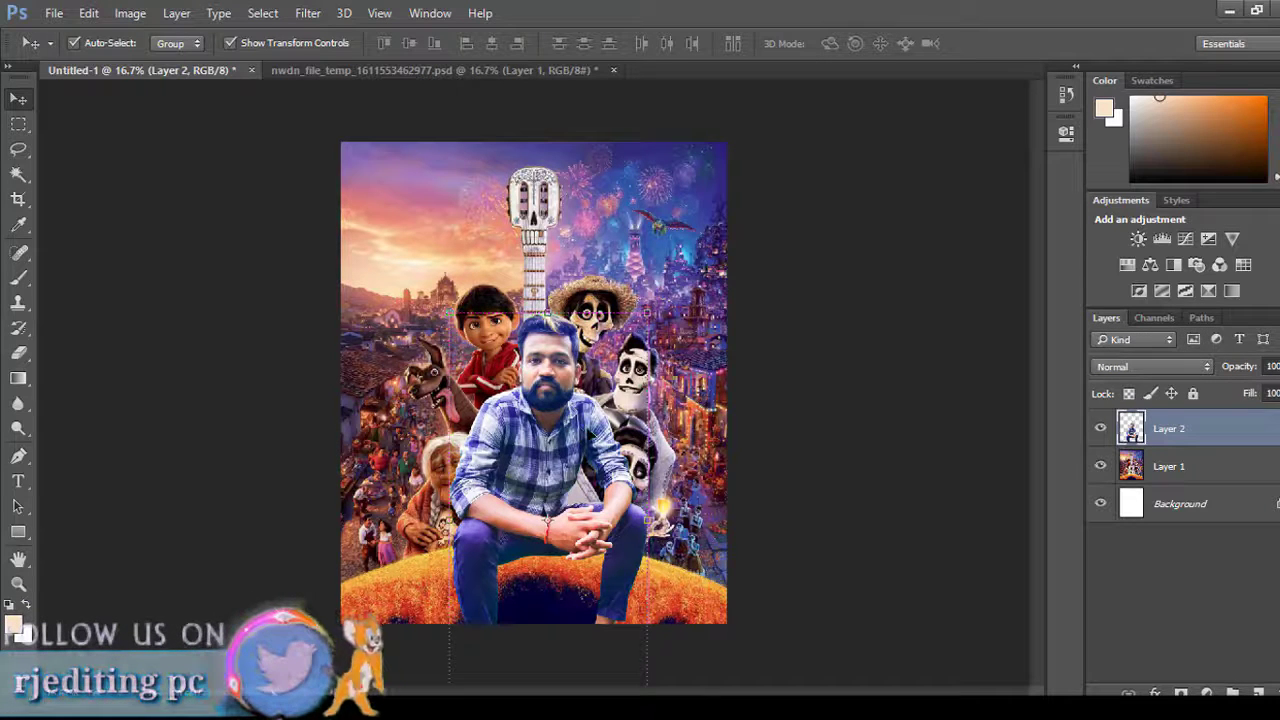
Position the man, then darken his shadows with Levels input black set to 20.
{"action": "key", "text": "ctrl+plus"}
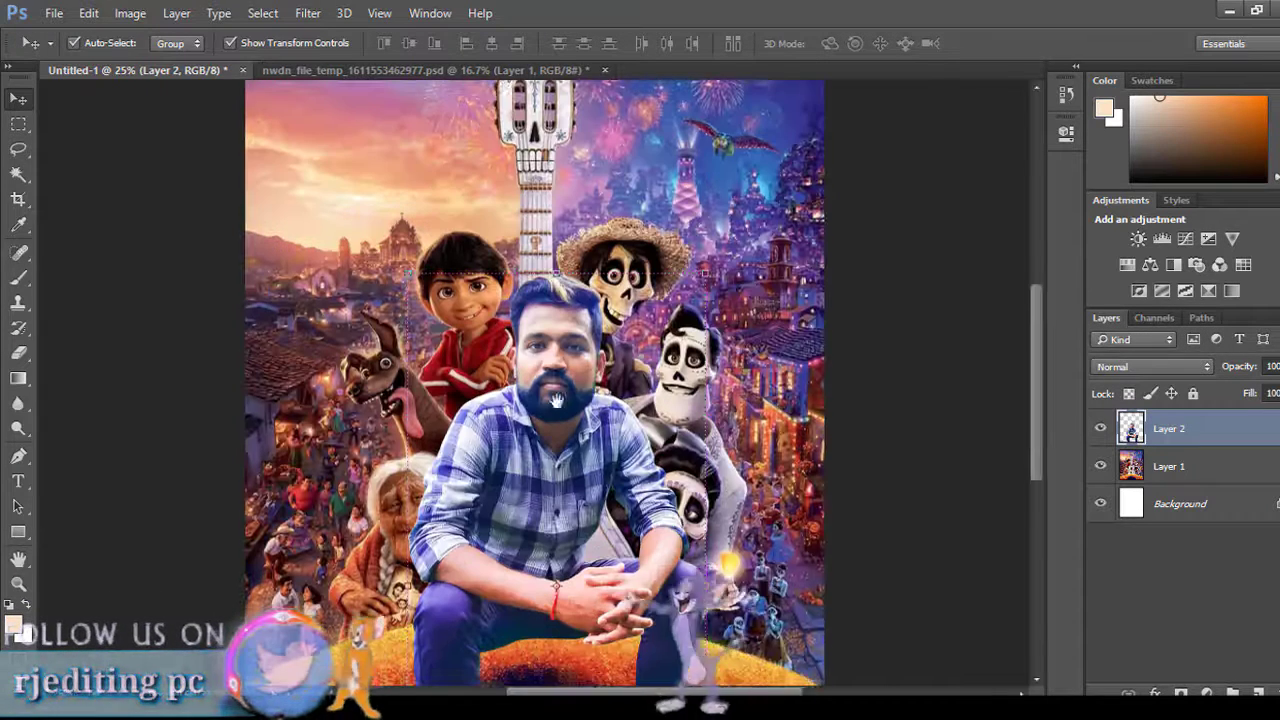
{"action": "left_click_drag", "start_coordinate": [557, 400], "coordinate": [563, 300]}
{"action": "left_click_drag", "start_coordinate": [571, 400], "coordinate": [543, 422]}
{"action": "key", "text": "ctrl+l"}
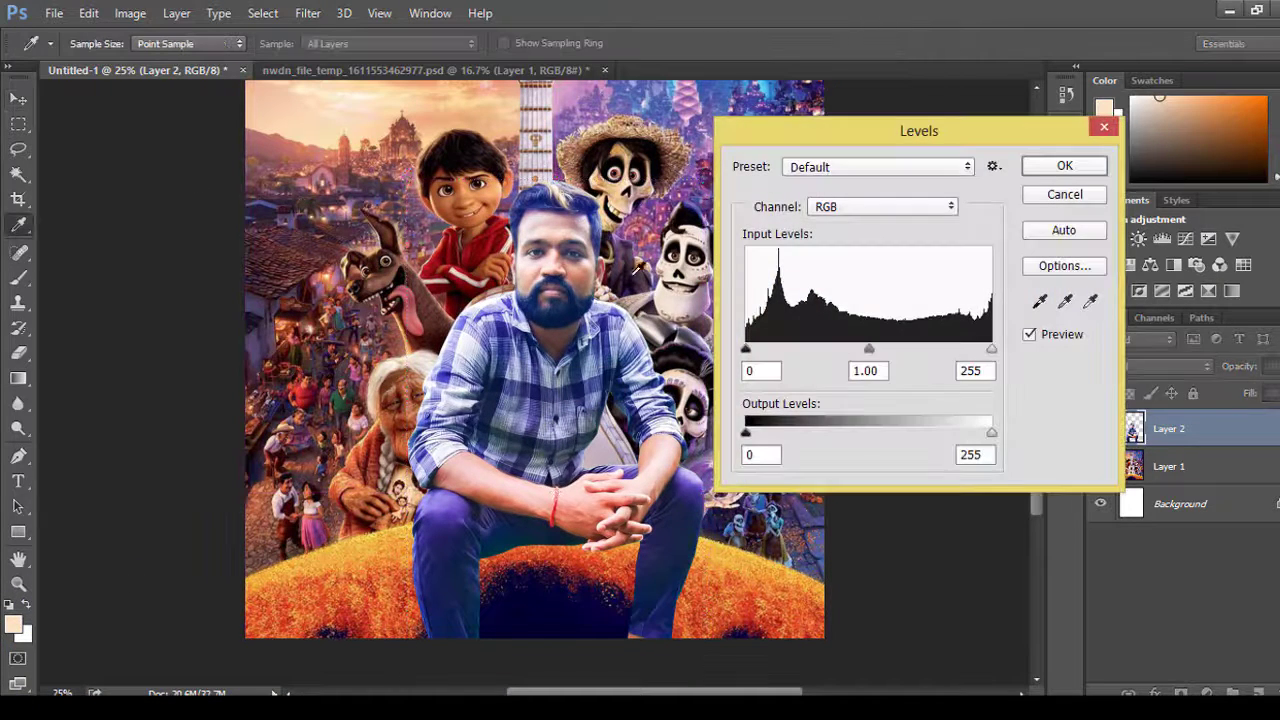
{"action": "left_click_drag", "start_coordinate": [747, 350], "coordinate": [767, 350]}
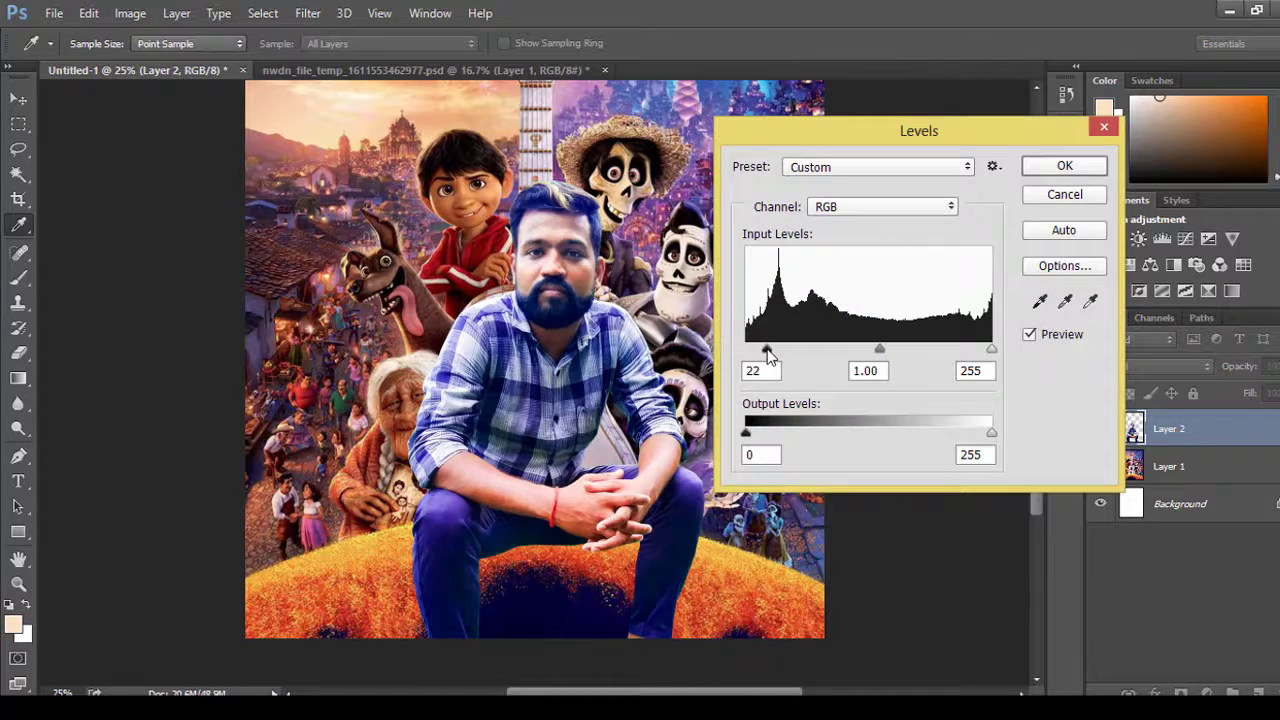
{"action": "left_click", "coordinate": [1060, 172]}
Apply Color Balance midtones +18, −12, −45 to warm the man toward red and yellow.
{"action": "key", "text": "ctrl+b"}
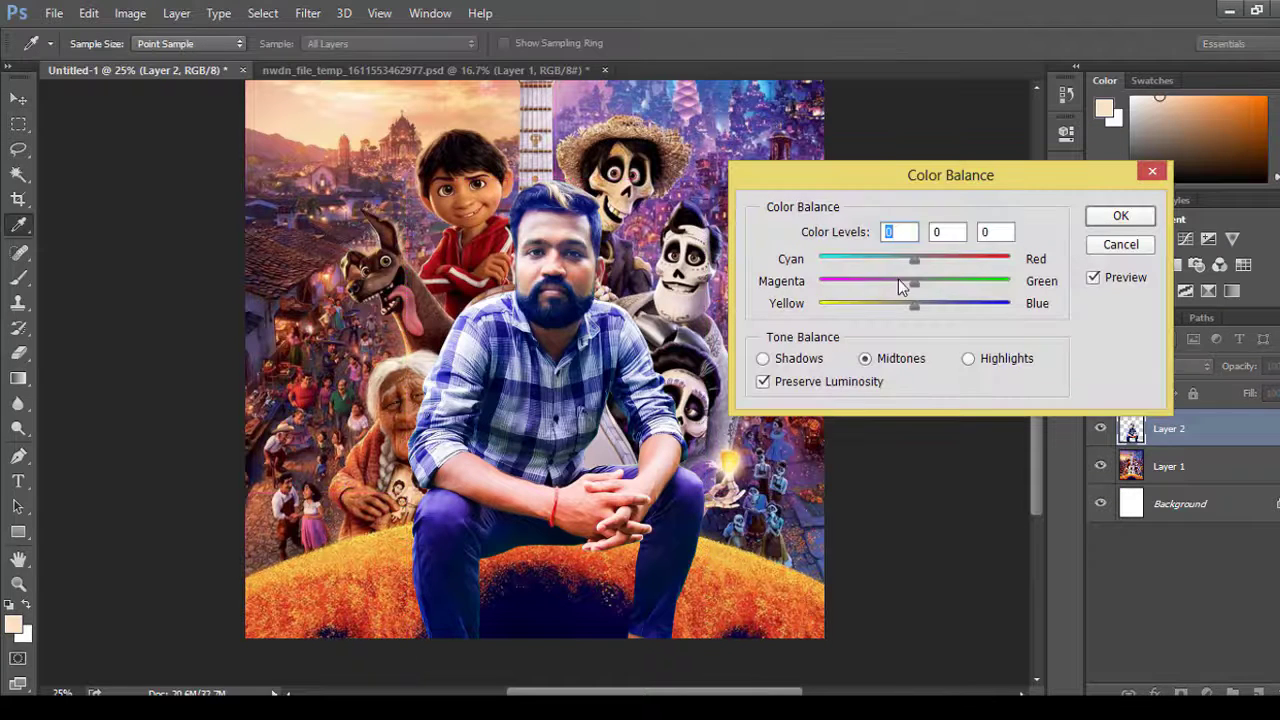
{"action": "mouse_move", "coordinate": [916, 303]}
{"action": "left_mouse_down"}
{"action": "mouse_move", "coordinate": [874, 316]}
{"action": "mouse_move", "coordinate": [940, 286]}
{"action": "mouse_move", "coordinate": [903, 286]}
{"action": "mouse_move", "coordinate": [945, 265]}
{"action": "left_mouse_up"}
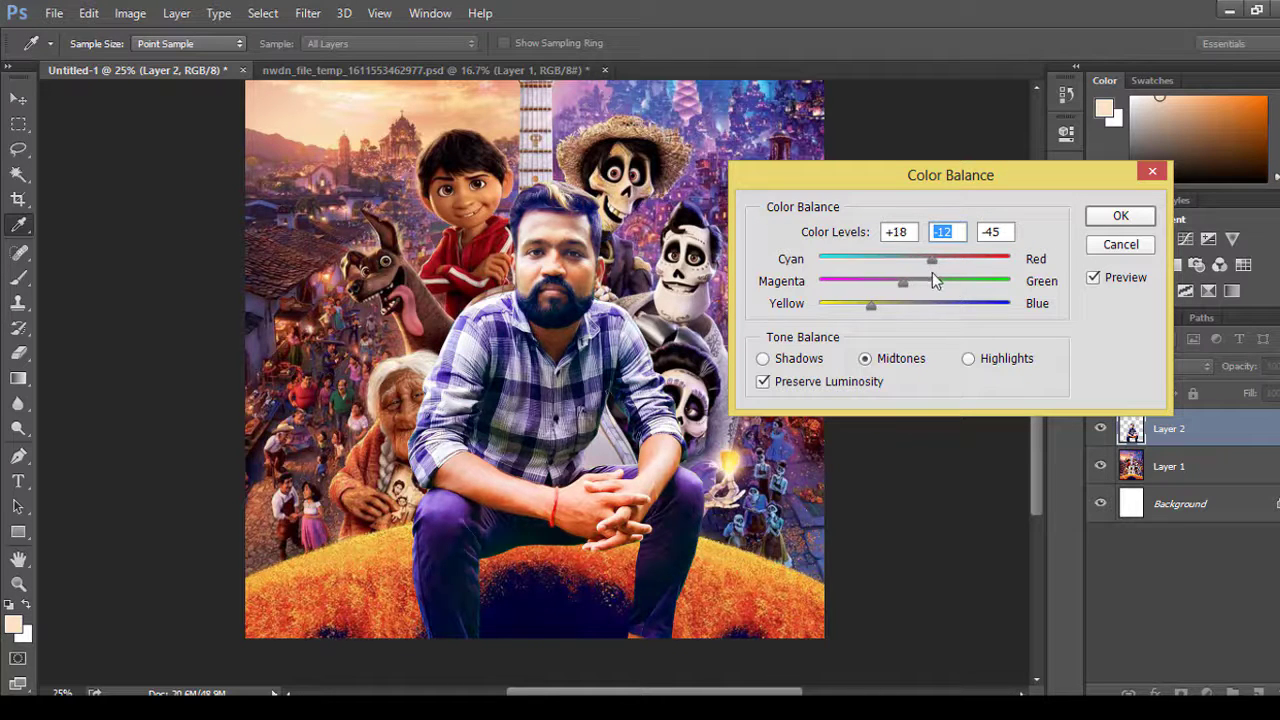
{"action": "left_click", "coordinate": [1110, 216]}
Add a new empty Layer 3 above the man and sample a skin-tone colour.
{"action": "key", "text": "v"}
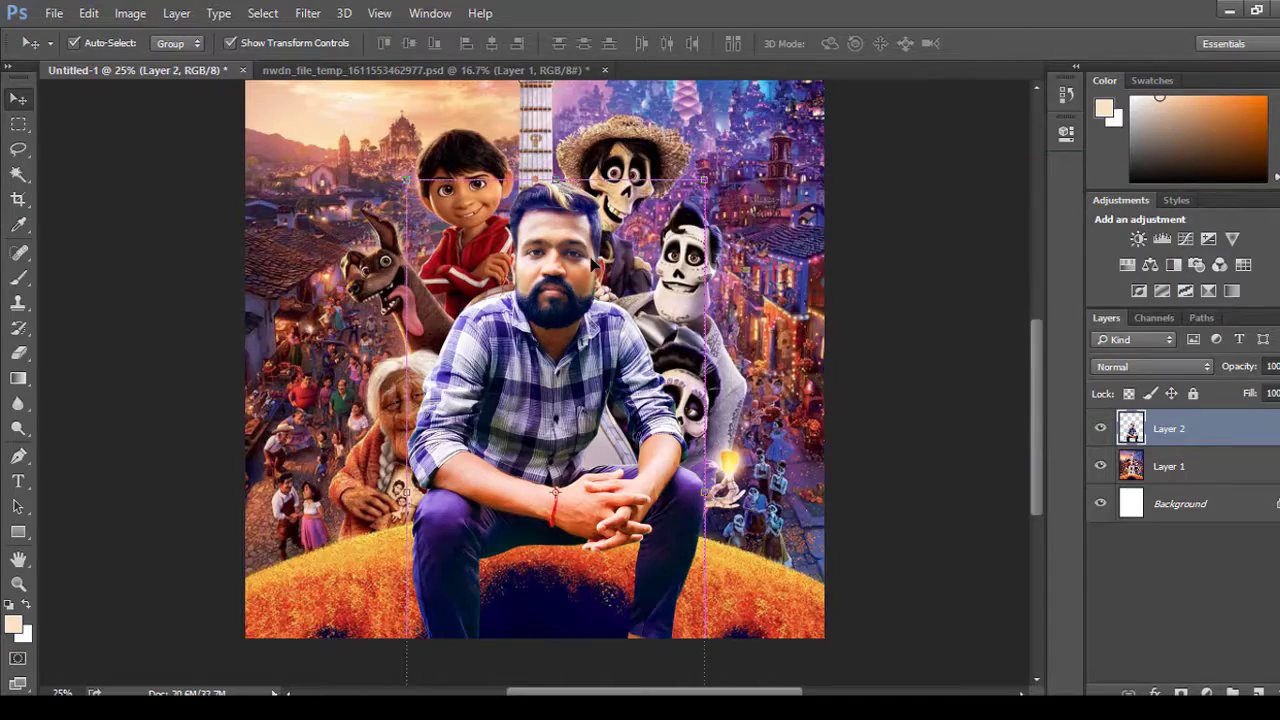
{"action": "scroll", "coordinate": [588, 270], "scroll_direction": "up", "scroll_amount": 2}
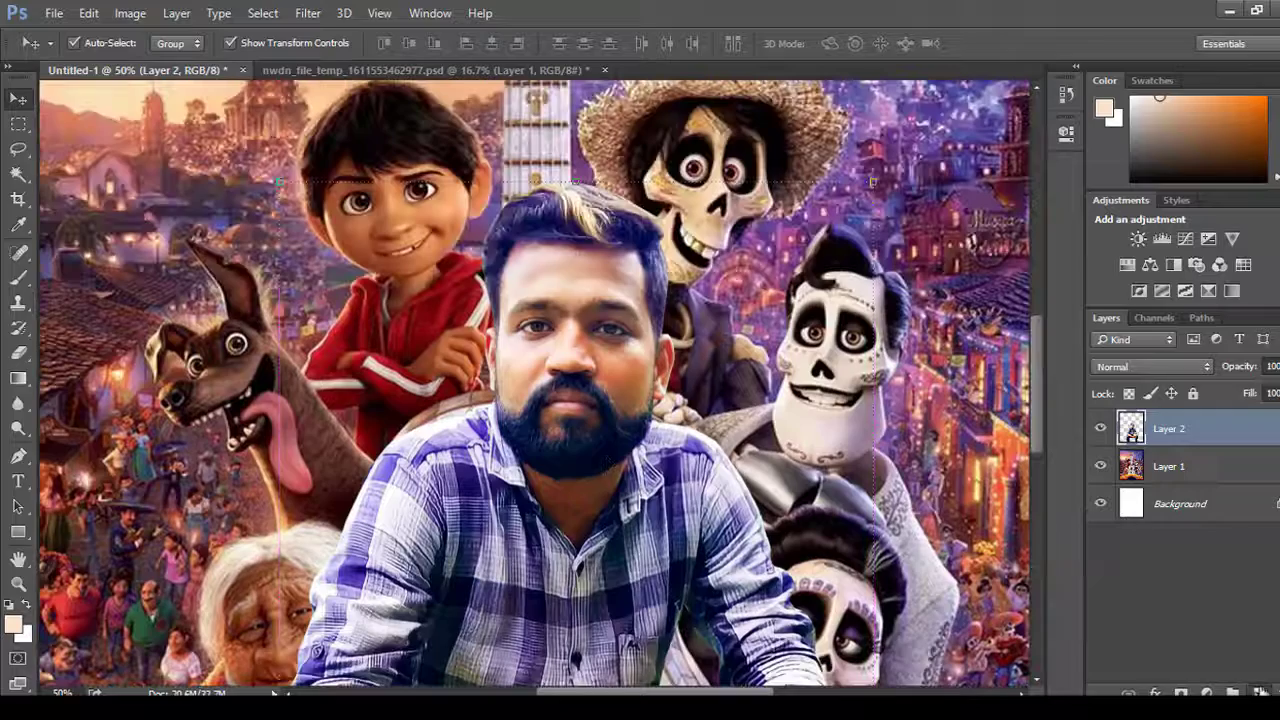
{"action": "key", "text": "ctrl+shift+alt+n"}
{"action": "key", "text": "i"}
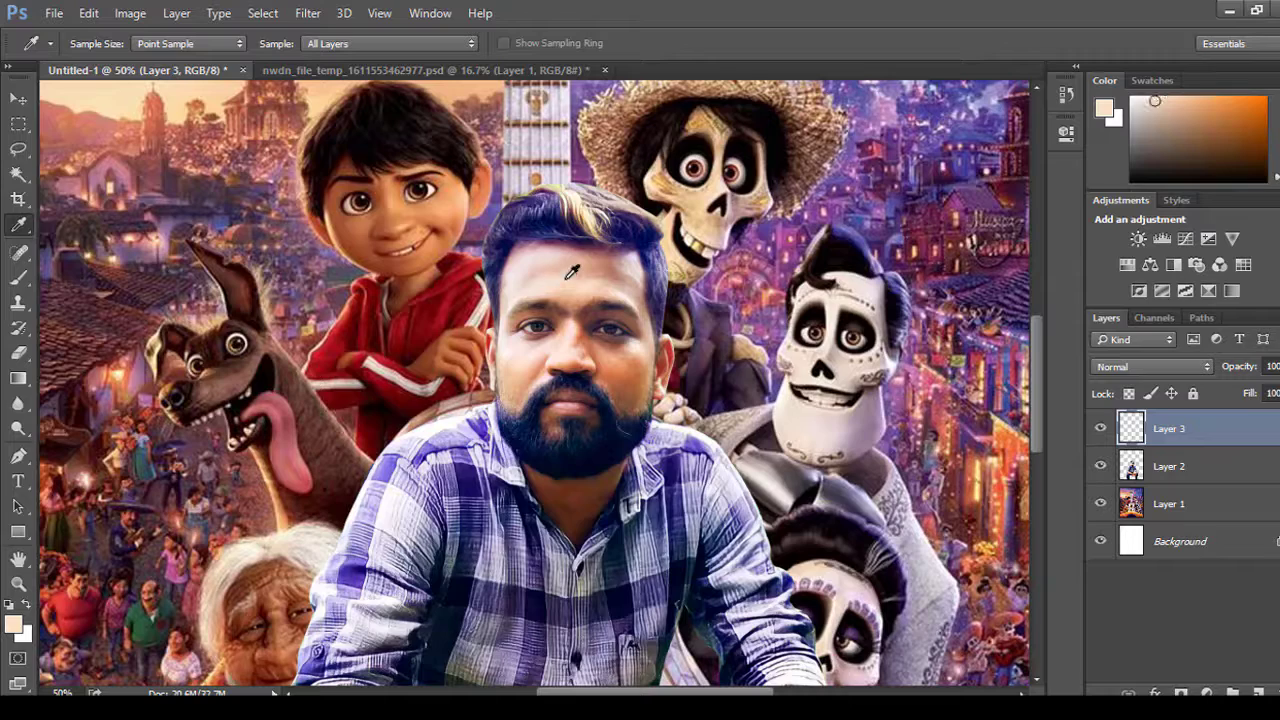
{"action": "scroll", "coordinate": [563, 285], "scroll_direction": "up", "scroll_amount": 1}
{"action": "scroll", "coordinate": [563, 285], "scroll_direction": "up", "scroll_amount": 1}
{"action": "scroll", "coordinate": [600, 290], "scroll_direction": "up", "scroll_amount": 2}
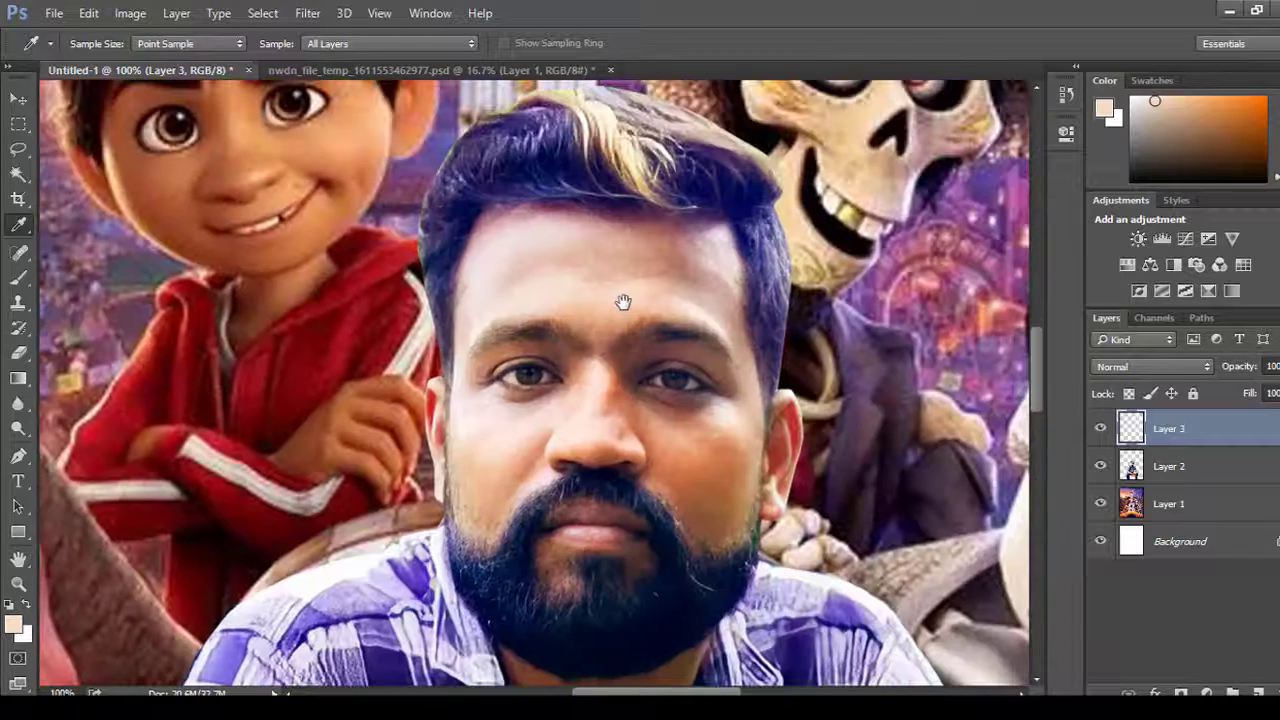
Brush soft skin tone at 22% opacity over the man's cheek, arms and crossed hands.
{"action": "key", "text": "b"}
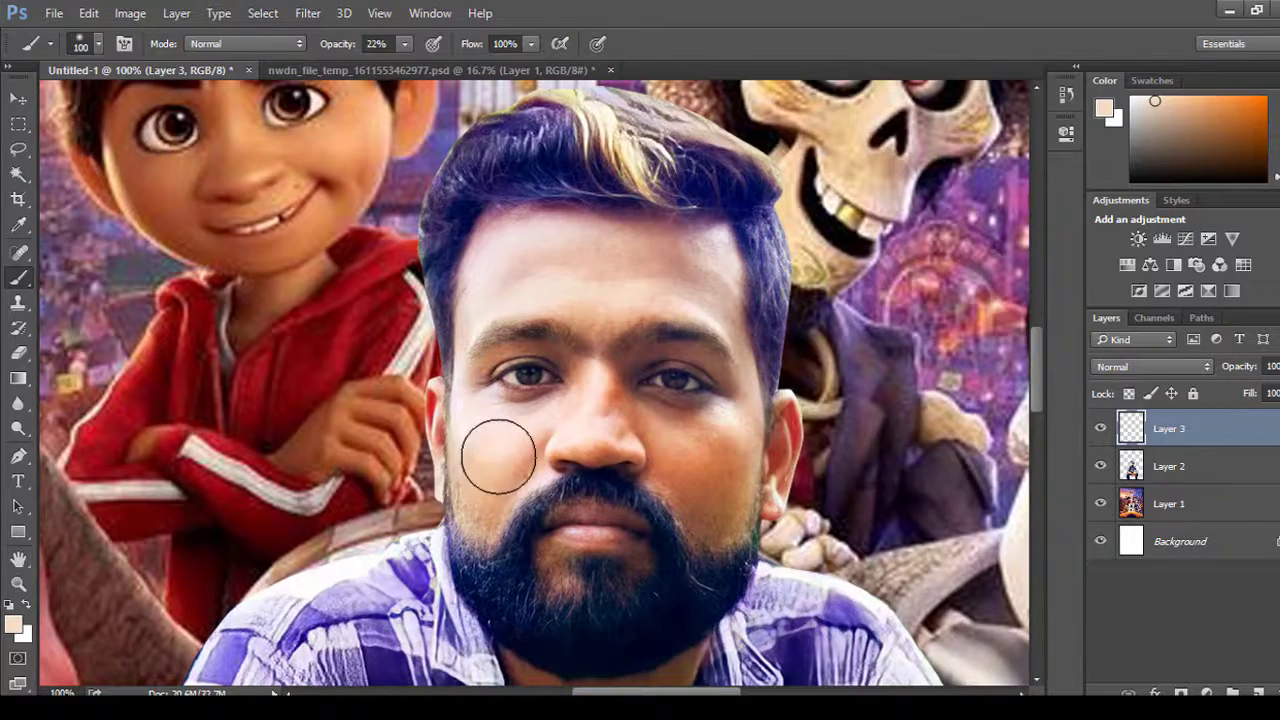
{"action": "mouse_move", "coordinate": [643, 452]}
{"action": "left_mouse_down"}
{"action": "mouse_move", "coordinate": [710, 462]}
{"action": "mouse_move", "coordinate": [648, 358]}
{"action": "left_mouse_up"}
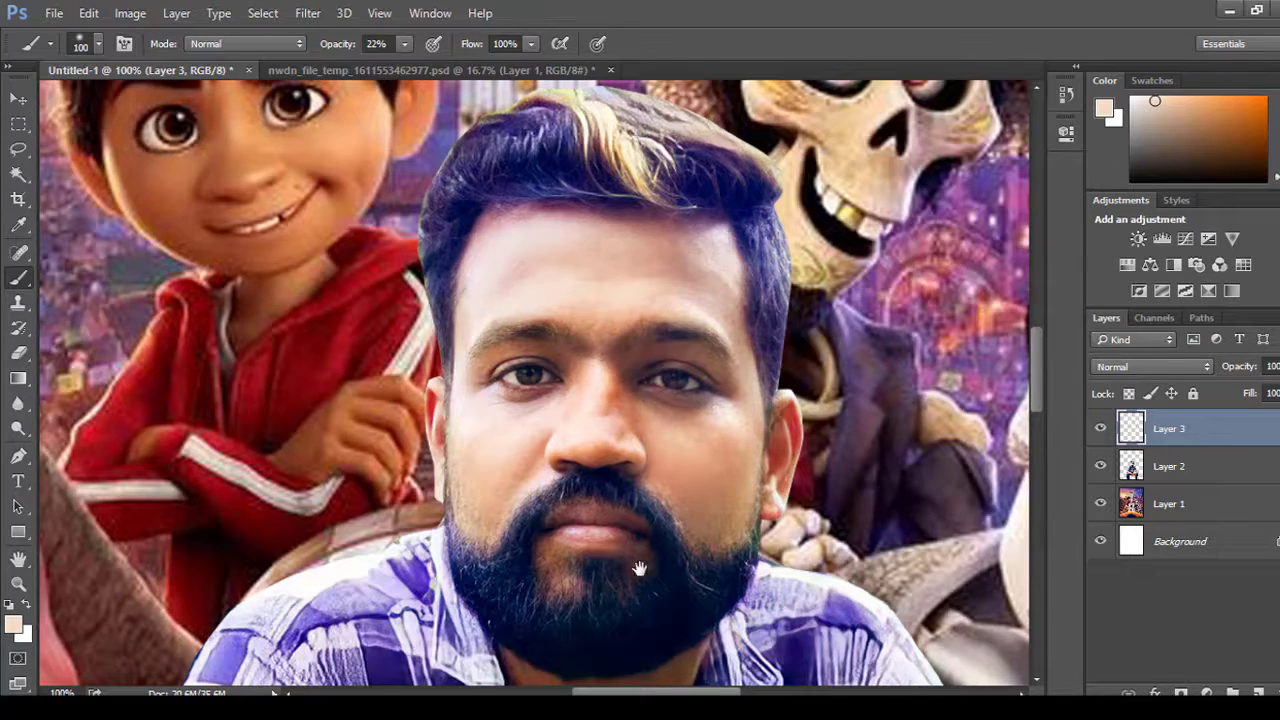
{"action": "left_click_drag", "start_coordinate": [640, 563], "coordinate": [605, 333]}
{"action": "left_click_drag", "start_coordinate": [595, 203], "coordinate": [593, 187]}
{"action": "left_click_drag", "start_coordinate": [600, 640], "coordinate": [600, 110]}
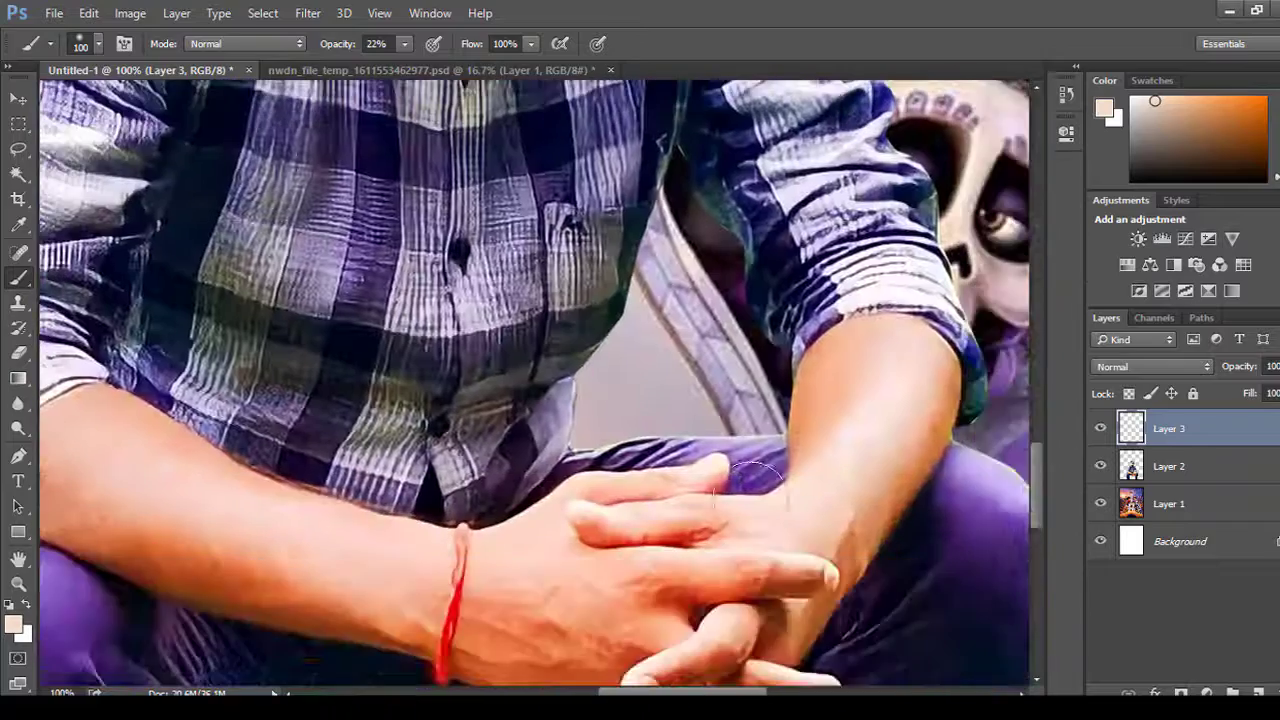
{"action": "left_click_drag", "start_coordinate": [676, 609], "coordinate": [793, 524]}
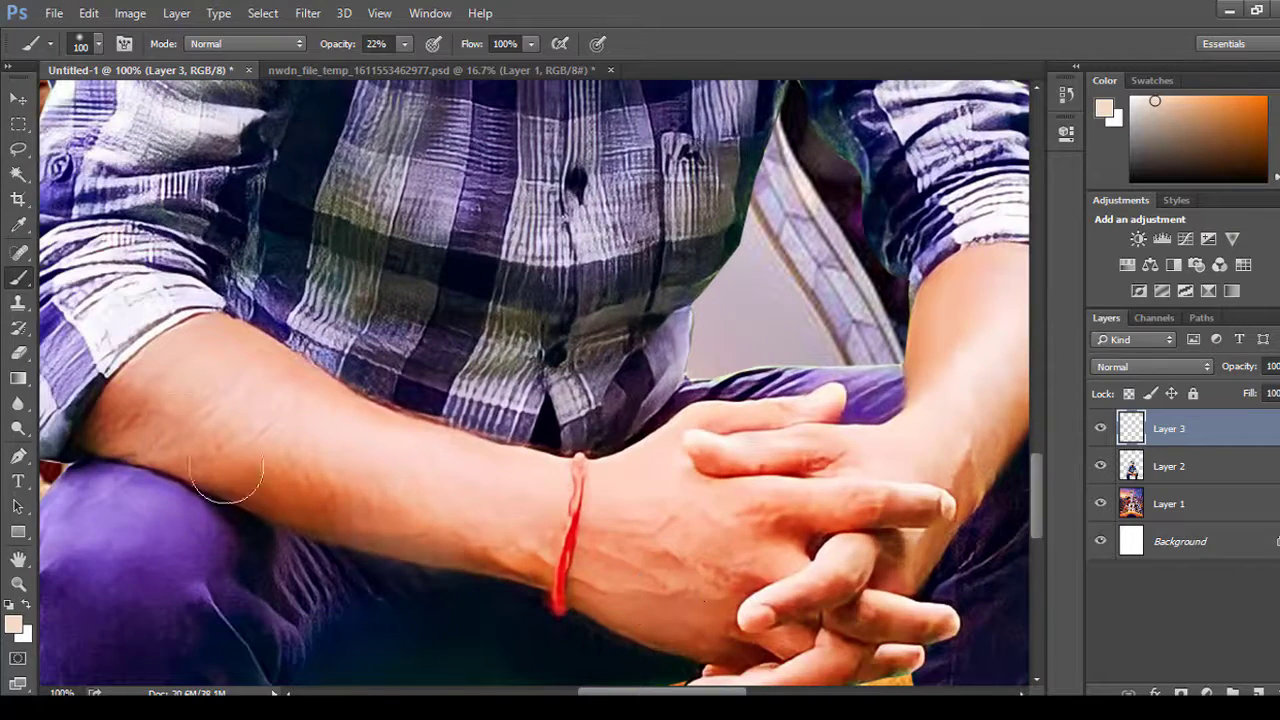
{"action": "scroll", "coordinate": [569, 397], "scroll_direction": "down", "scroll_amount": 1}
{"action": "scroll", "coordinate": [569, 397], "scroll_direction": "down", "scroll_amount": 3}
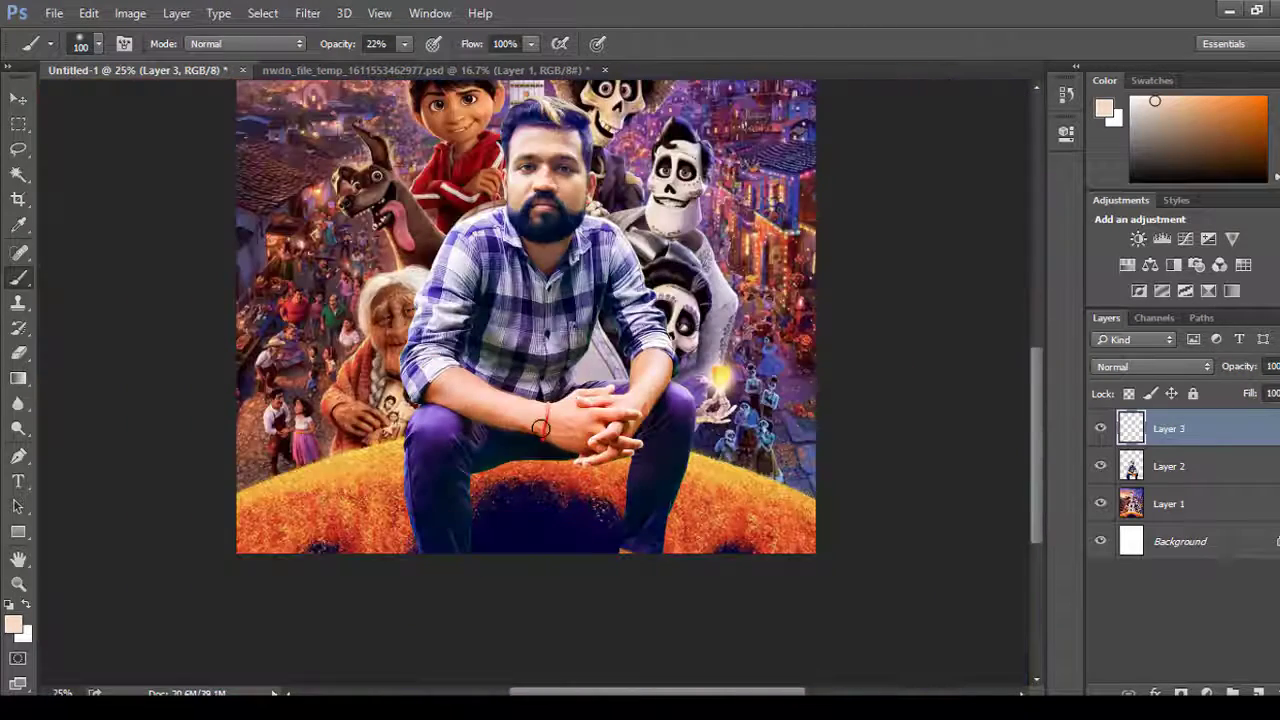
{"action": "scroll", "coordinate": [540, 428], "scroll_direction": "down", "scroll_amount": 1}
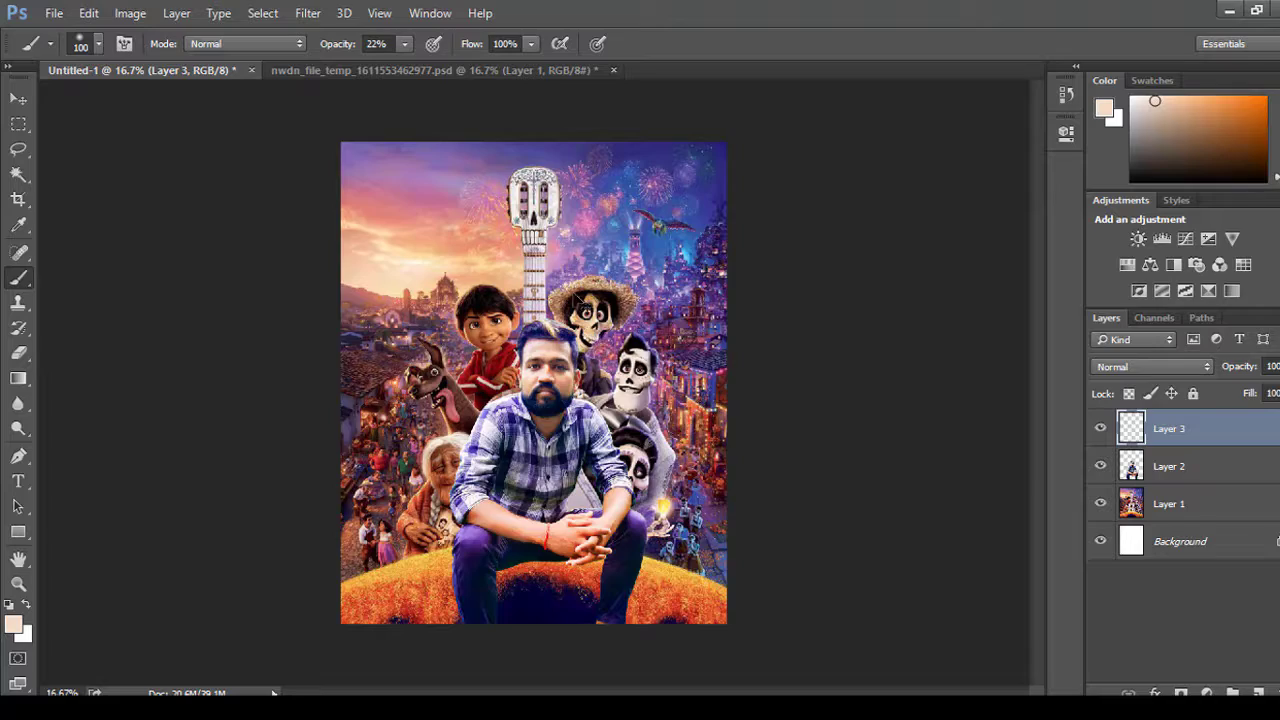
{"action": "scroll", "coordinate": [574, 312], "scroll_direction": "up", "scroll_amount": 2}
{"action": "scroll", "coordinate": [574, 312], "scroll_direction": "up", "scroll_amount": 2}
{"action": "scroll", "coordinate": [574, 312], "scroll_direction": "up", "scroll_amount": 2}
Pick the Smudge tool at size 50 and merge Layer 3 down into Layer 2.
{"action": "left_click_drag", "start_coordinate": [666, 209], "coordinate": [578, 414]}
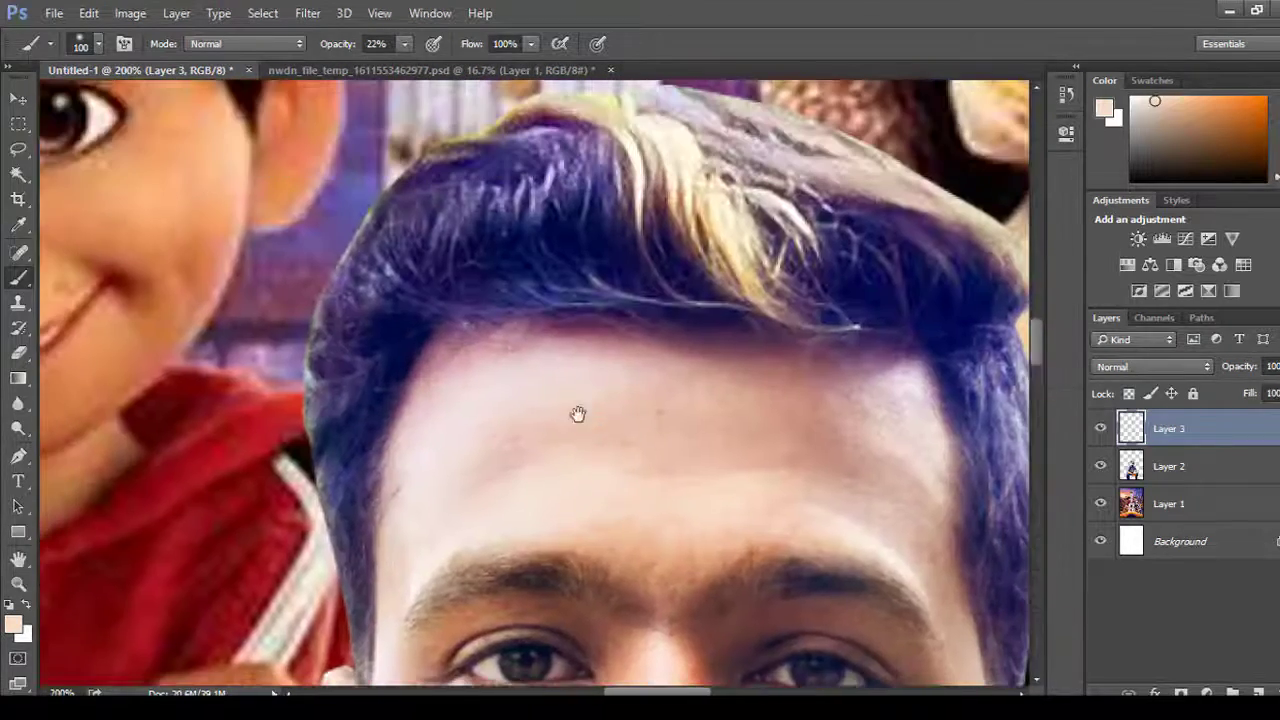
{"action": "right_click", "coordinate": [18, 403]}
{"action": "left_click", "coordinate": [100, 437]}
{"action": "scroll", "coordinate": [397, 418], "scroll_direction": "up", "scroll_amount": 3}
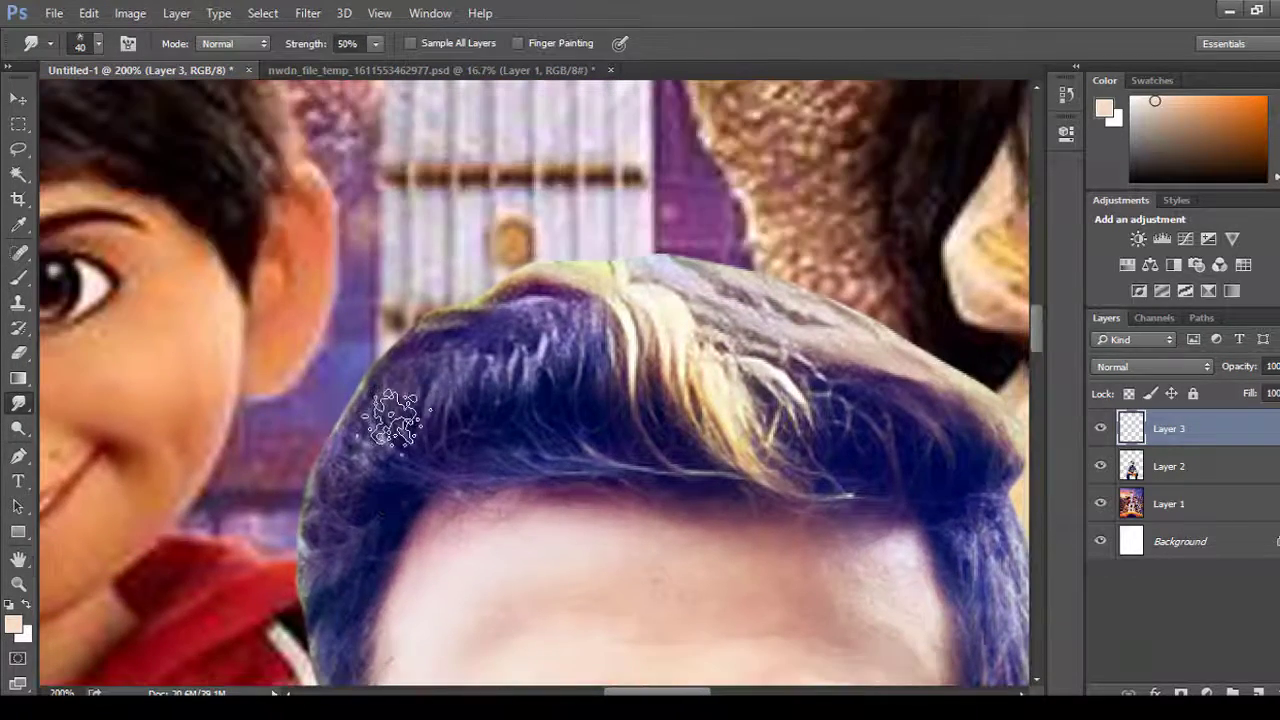
{"action": "key", "text": "bracketright"}
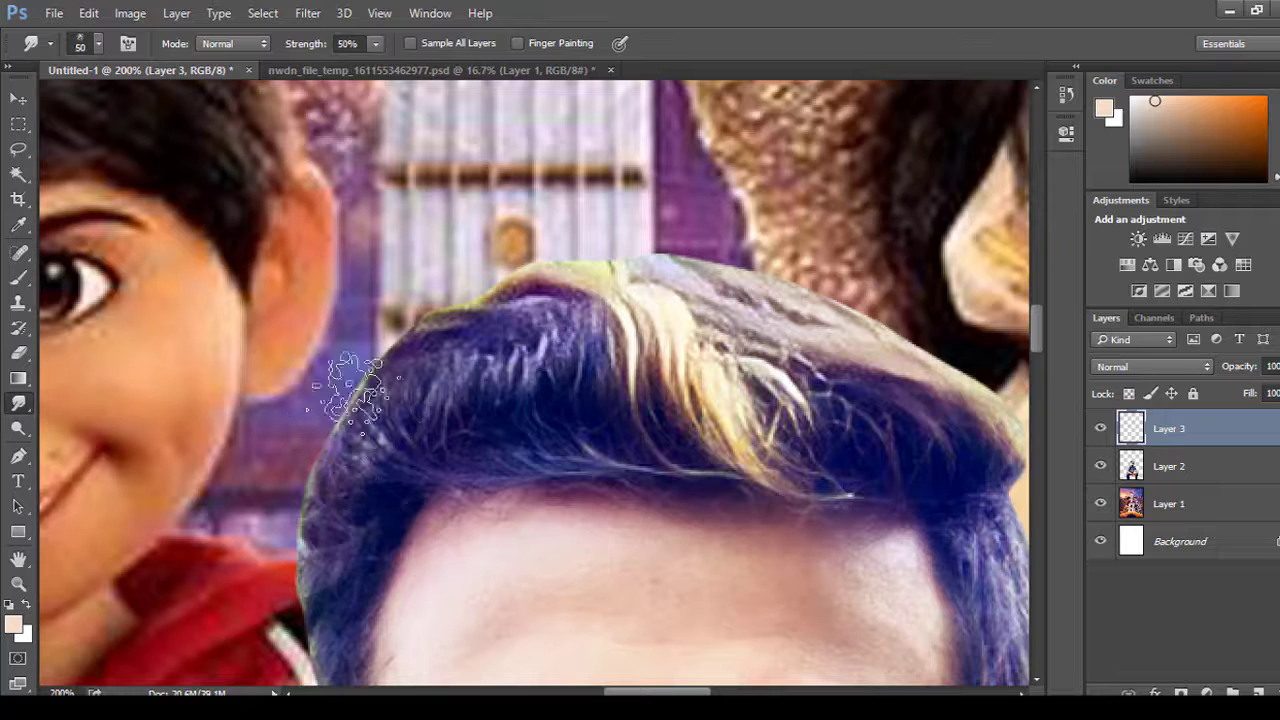
{"action": "right_click", "coordinate": [1204, 448]}
{"action": "left_click", "coordinate": [826, 562]}
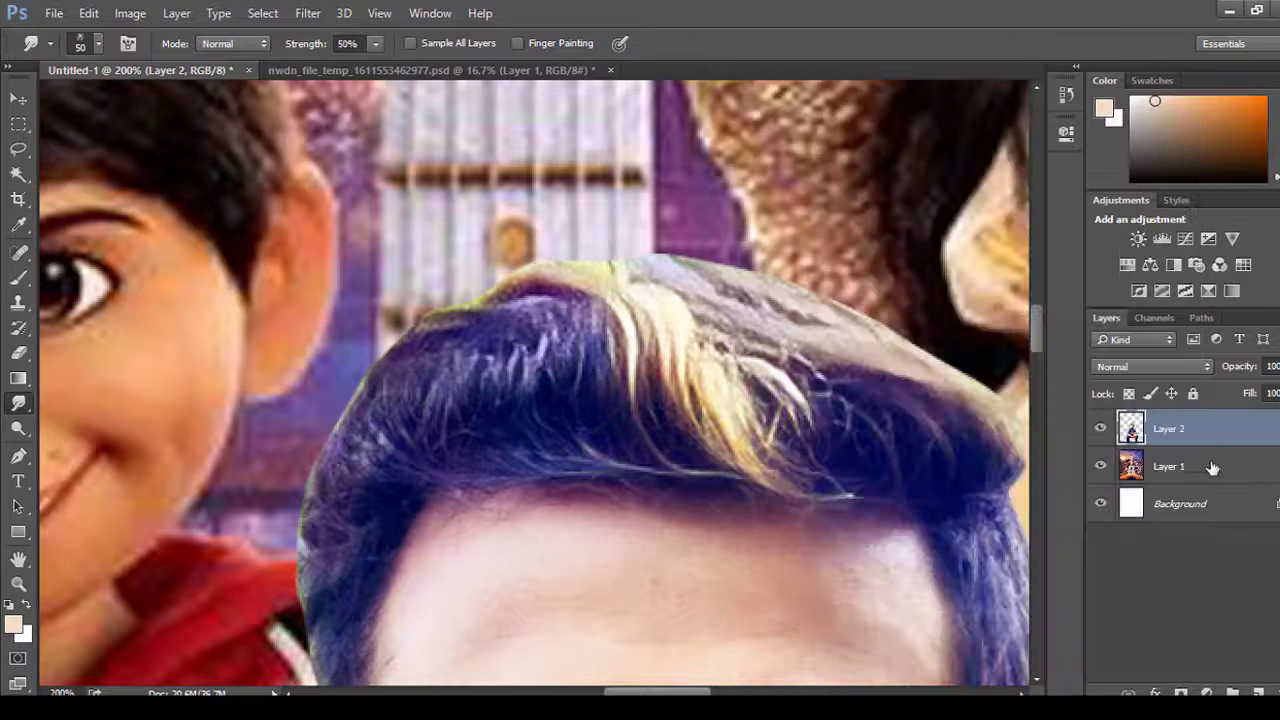
Smudge the man's hair edges outward into the background, then duplicate Layer 2.
{"action": "mouse_move", "coordinate": [380, 394]}
{"action": "left_mouse_down"}
{"action": "mouse_move", "coordinate": [430, 300]}
{"action": "mouse_move", "coordinate": [515, 270]}
{"action": "mouse_move", "coordinate": [471, 300]}
{"action": "mouse_move", "coordinate": [543, 266]}
{"action": "mouse_move", "coordinate": [645, 290]}
{"action": "mouse_move", "coordinate": [729, 277]}
{"action": "mouse_move", "coordinate": [790, 340]}
{"action": "left_mouse_up"}
{"action": "mouse_move", "coordinate": [951, 276]}
{"action": "left_mouse_down"}
{"action": "mouse_move", "coordinate": [771, 243]}
{"action": "mouse_move", "coordinate": [851, 400]}
{"action": "mouse_move", "coordinate": [850, 450]}
{"action": "left_mouse_up"}
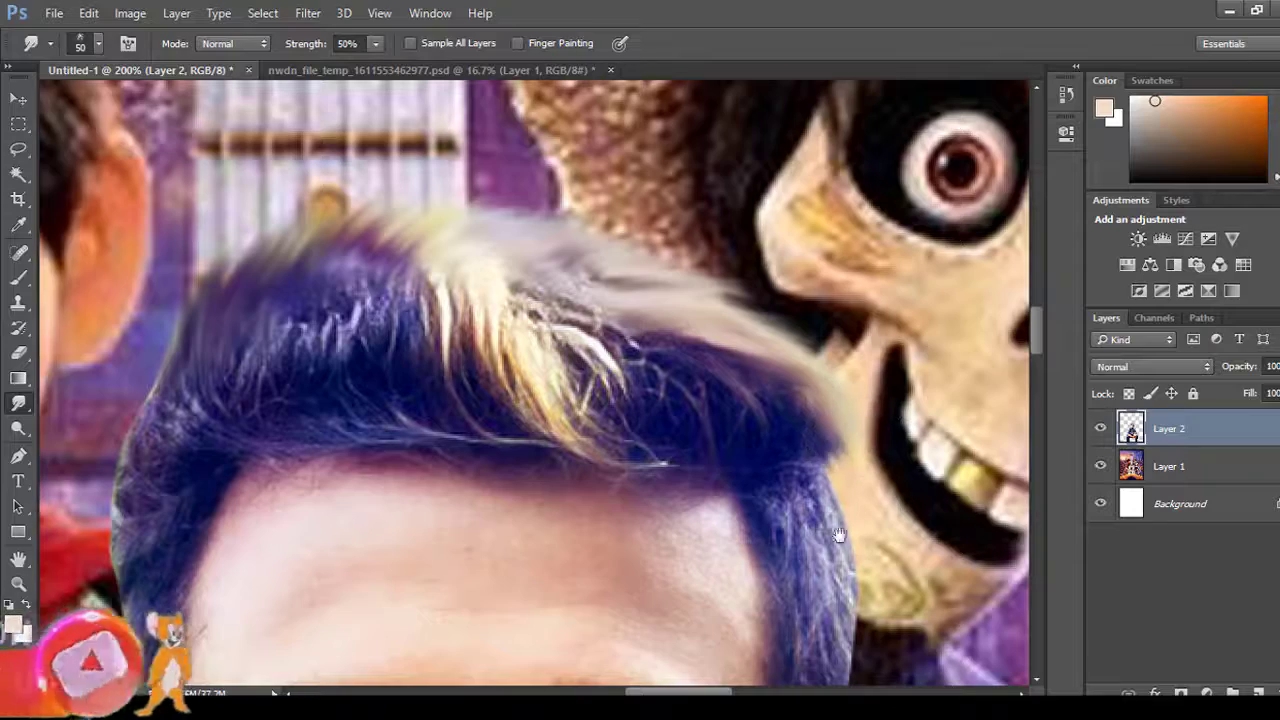
{"action": "left_click_drag", "start_coordinate": [497, 478], "coordinate": [497, 393]}
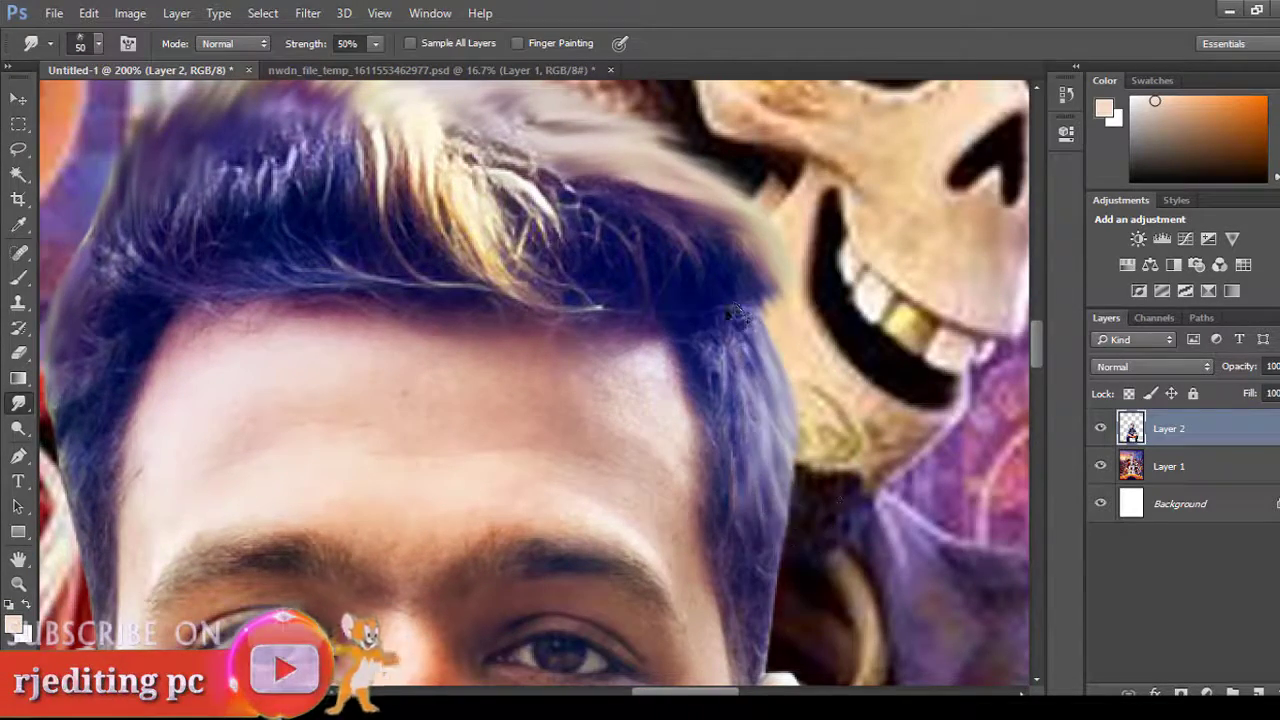
{"action": "key", "text": "ctrl+minus"}
{"action": "key", "text": "ctrl+minus"}
{"action": "key", "text": "ctrl+minus"}
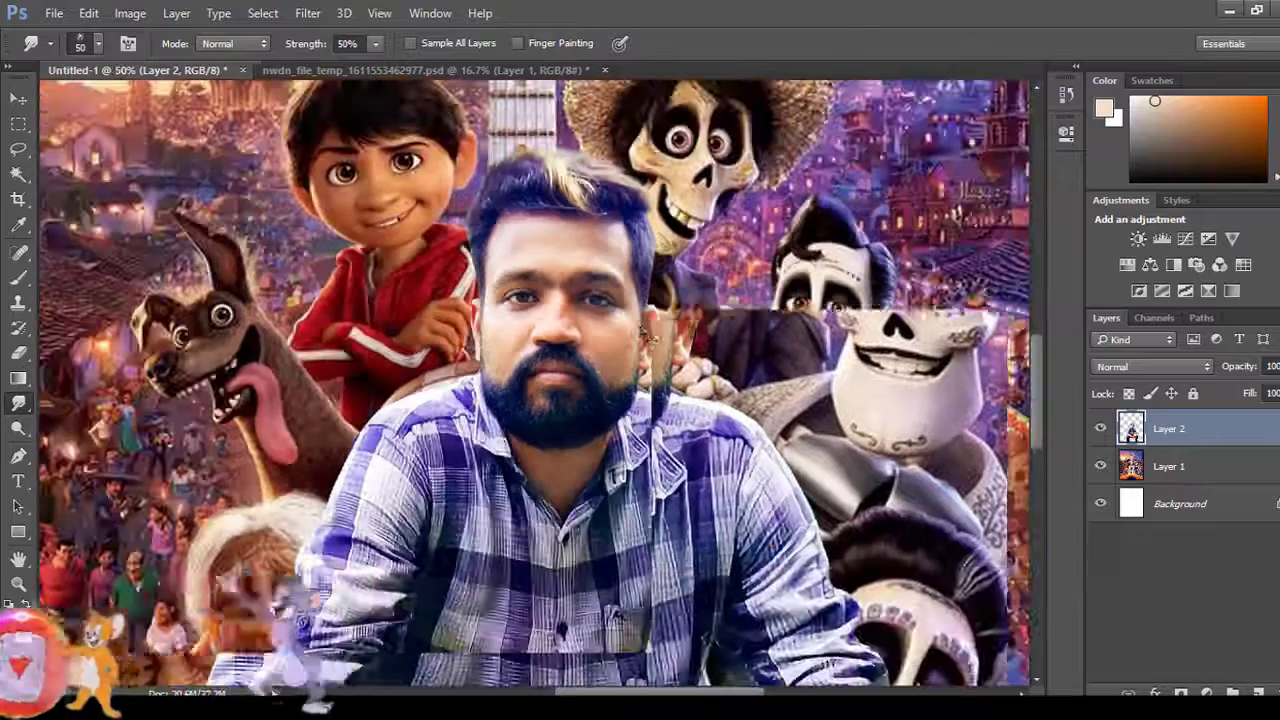
{"action": "left_click_drag", "start_coordinate": [1170, 440], "coordinate": [1233, 692]}
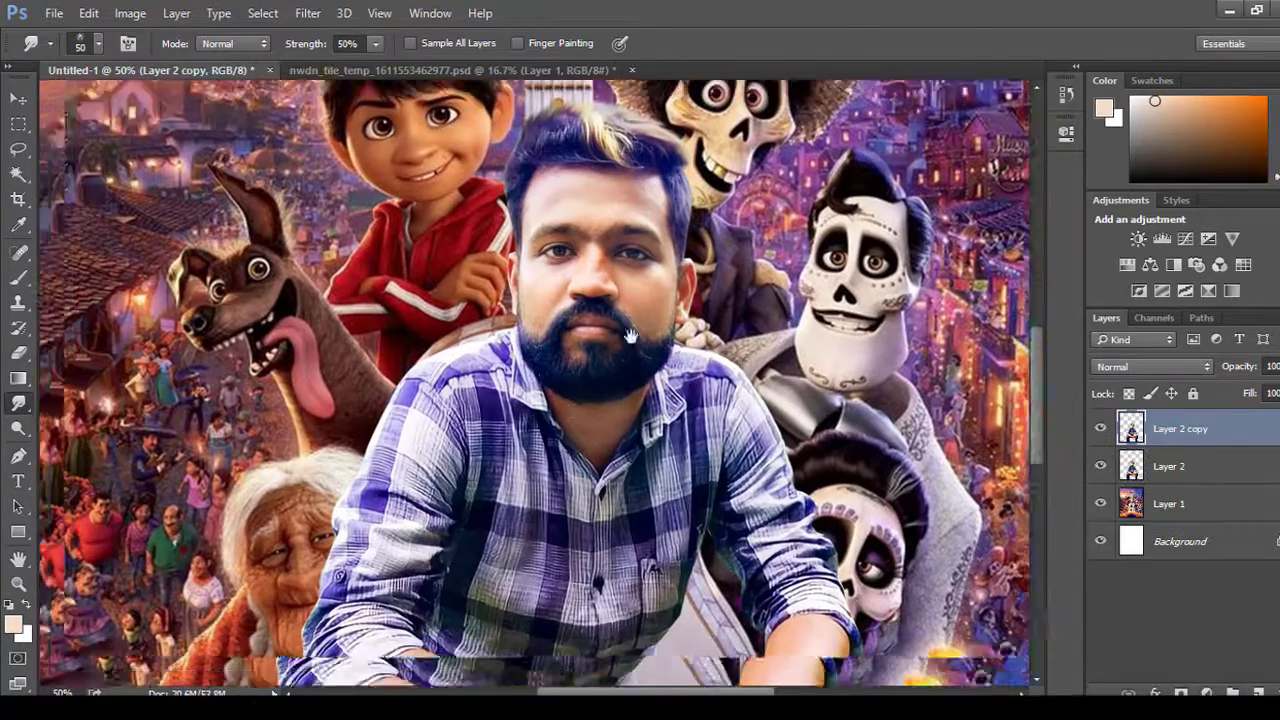
Create the Layer 2 copy and start a pen path along the shirt collar at 200% zoom.
{"action": "left_click_drag", "start_coordinate": [167, 320], "coordinate": [263, 170]}
{"action": "key", "text": "p"}
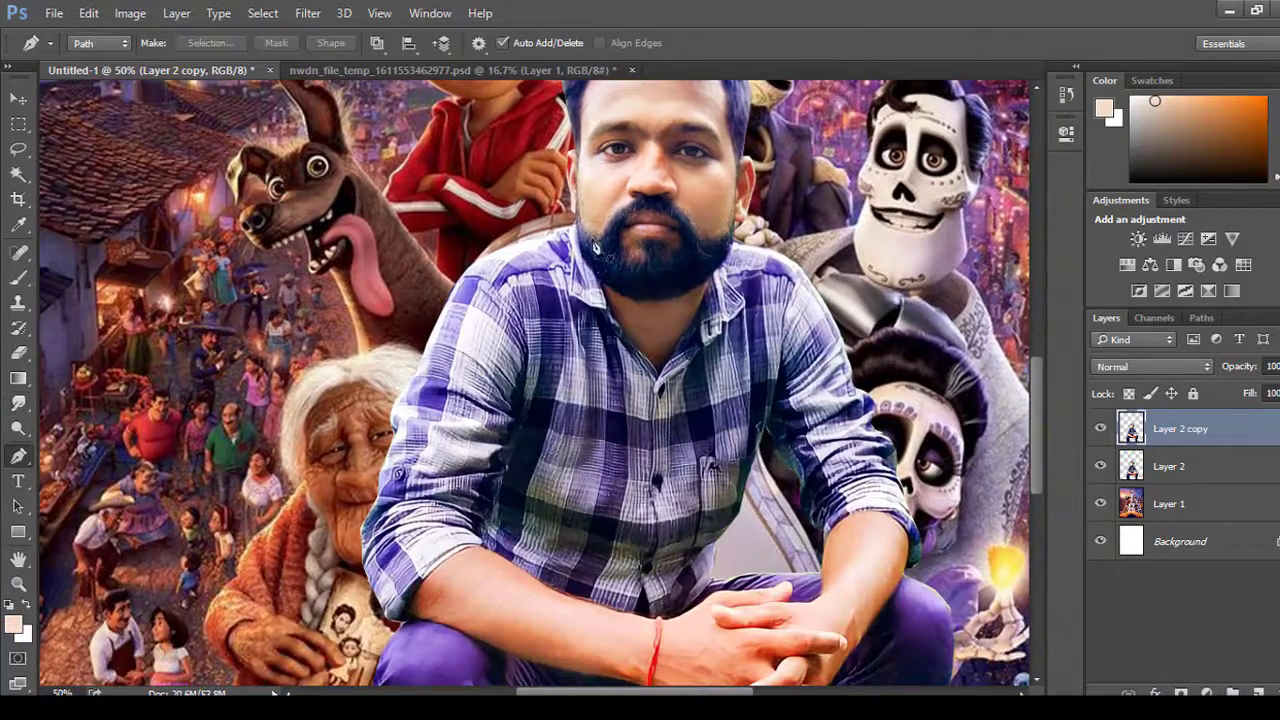
{"action": "key", "text": "ctrl+plus"}
{"action": "key", "text": "ctrl+plus"}
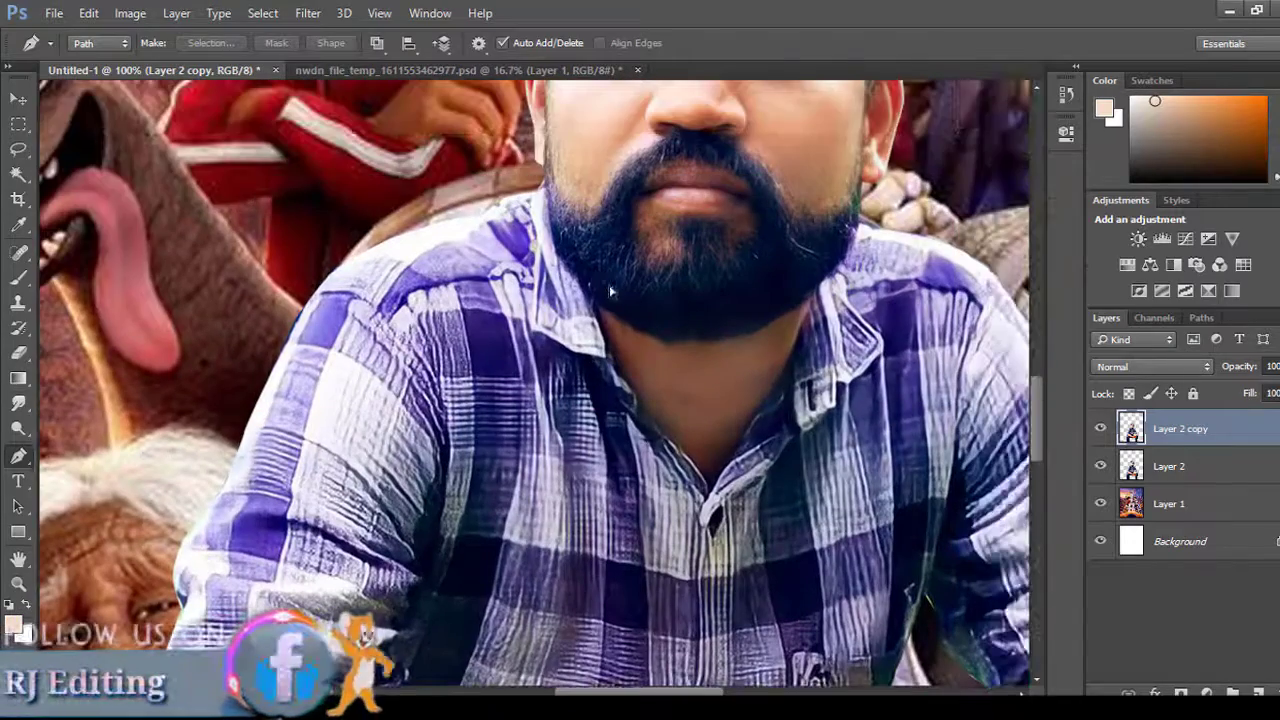
{"action": "key", "text": "ctrl+plus"}
{"action": "scroll", "coordinate": [613, 289], "scroll_direction": "up", "scroll_amount": 2}
{"action": "scroll", "coordinate": [532, 204], "scroll_direction": "up", "scroll_amount": 3}
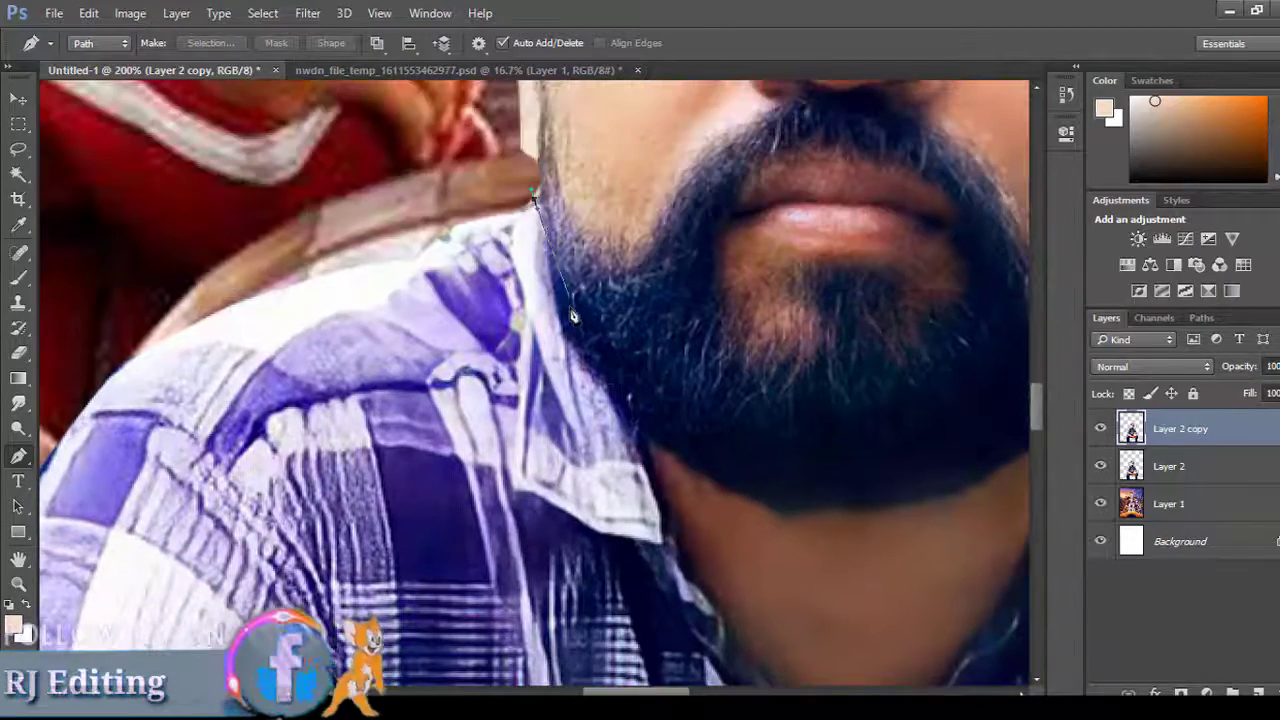
{"action": "left_click_drag", "start_coordinate": [636, 455], "coordinate": [451, 300]}
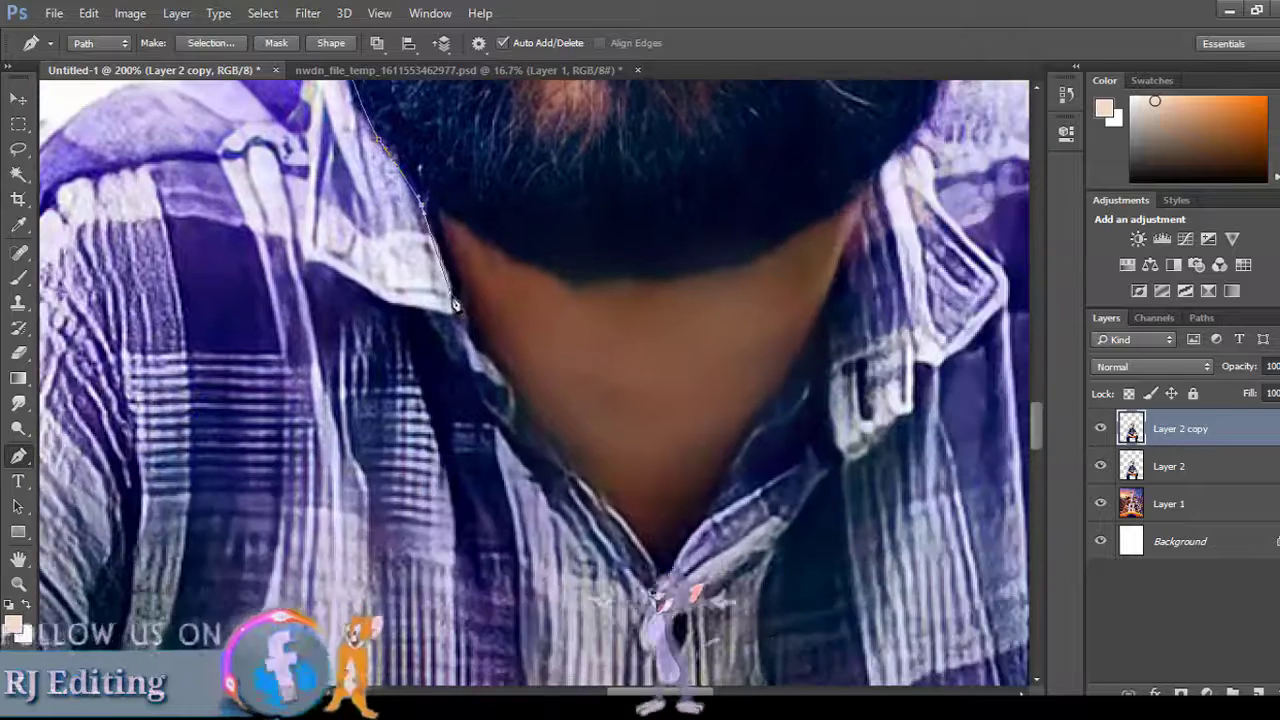
{"action": "left_click", "coordinate": [534, 434]}
{"action": "left_click_drag", "start_coordinate": [534, 434], "coordinate": [438, 372]}
{"action": "left_click", "coordinate": [458, 410]}
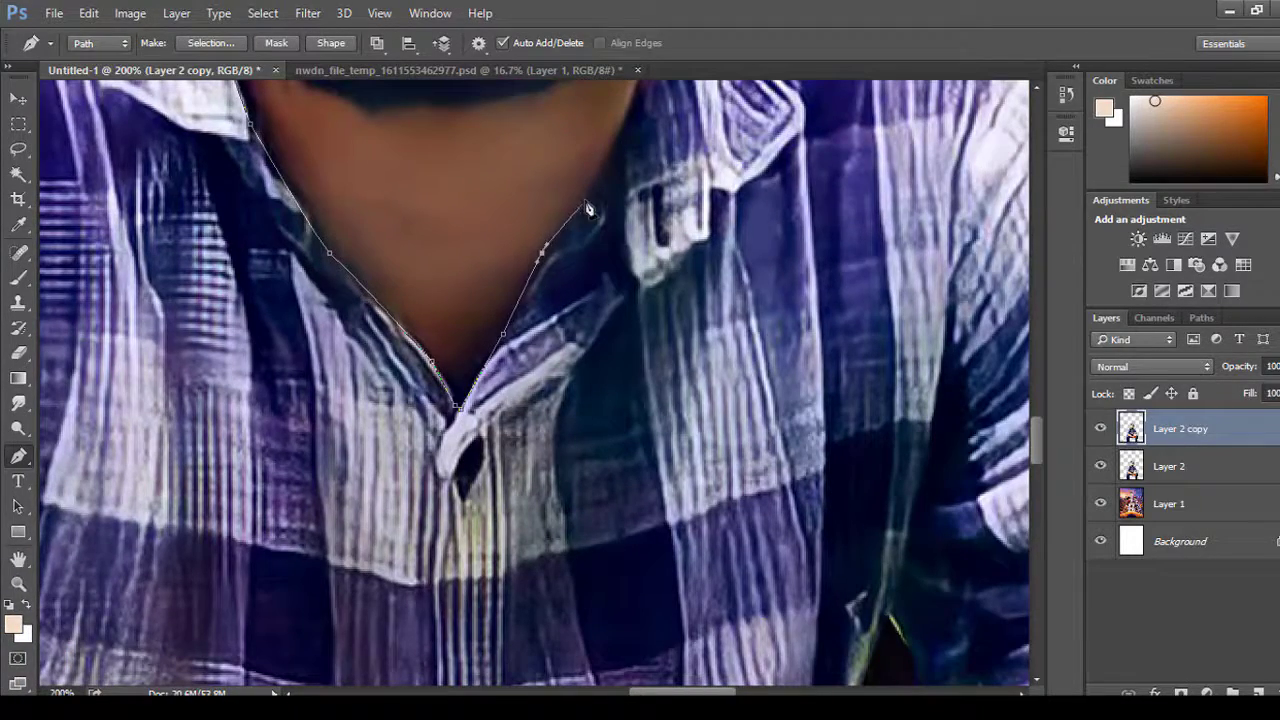
Continue the path down the neck edge and along the arm to the shirt edge near the hand.
{"action": "scroll", "coordinate": [589, 209], "scroll_direction": "up", "scroll_amount": 3}
{"action": "left_click", "coordinate": [515, 388]}
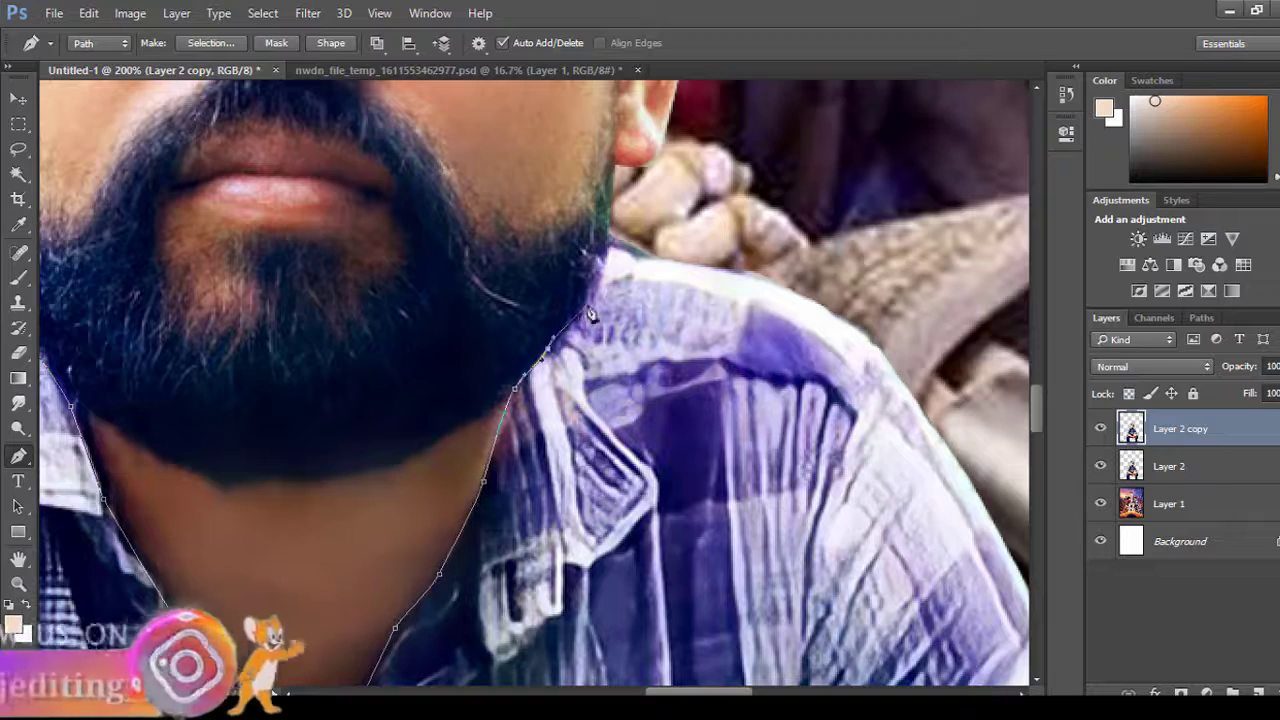
{"action": "scroll", "coordinate": [590, 320], "scroll_direction": "right", "scroll_amount": 5}
{"action": "scroll", "coordinate": [470, 340], "scroll_direction": "up", "scroll_amount": 3}
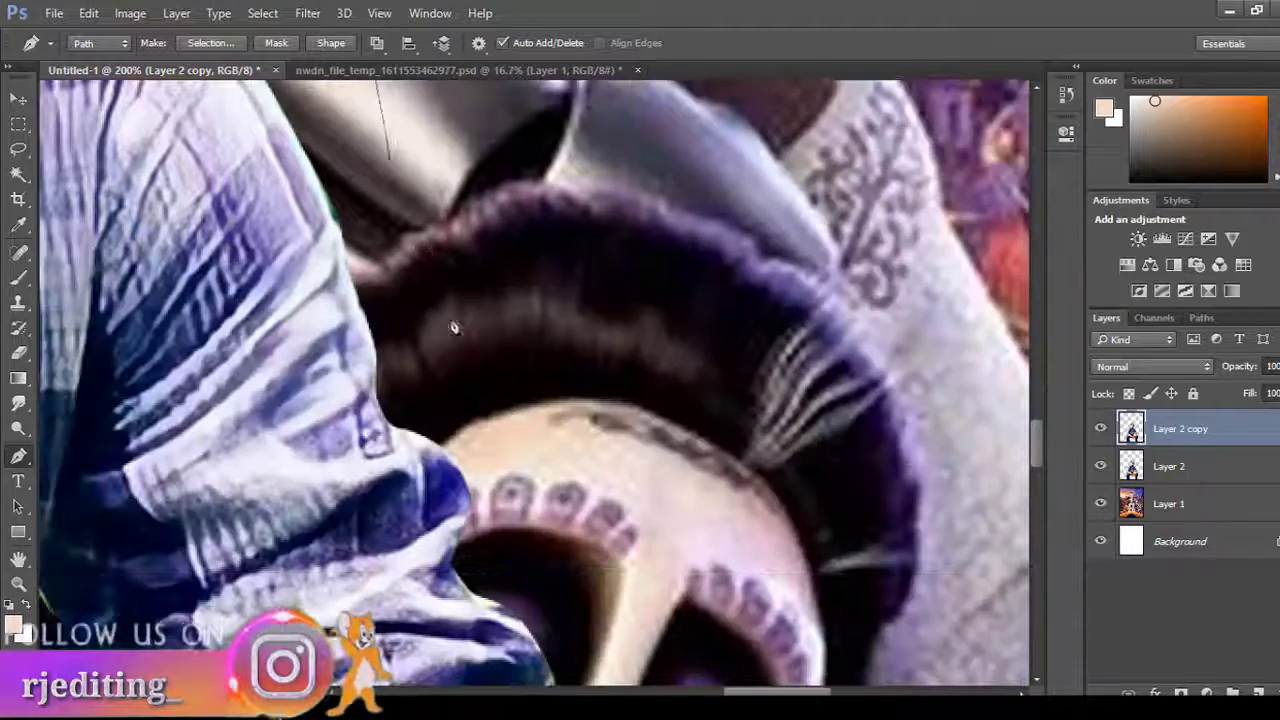
{"action": "scroll", "coordinate": [486, 371], "scroll_direction": "down", "scroll_amount": 5}
{"action": "scroll", "coordinate": [600, 560], "scroll_direction": "down", "scroll_amount": 4}
{"action": "scroll", "coordinate": [600, 560], "scroll_direction": "right", "scroll_amount": 2}
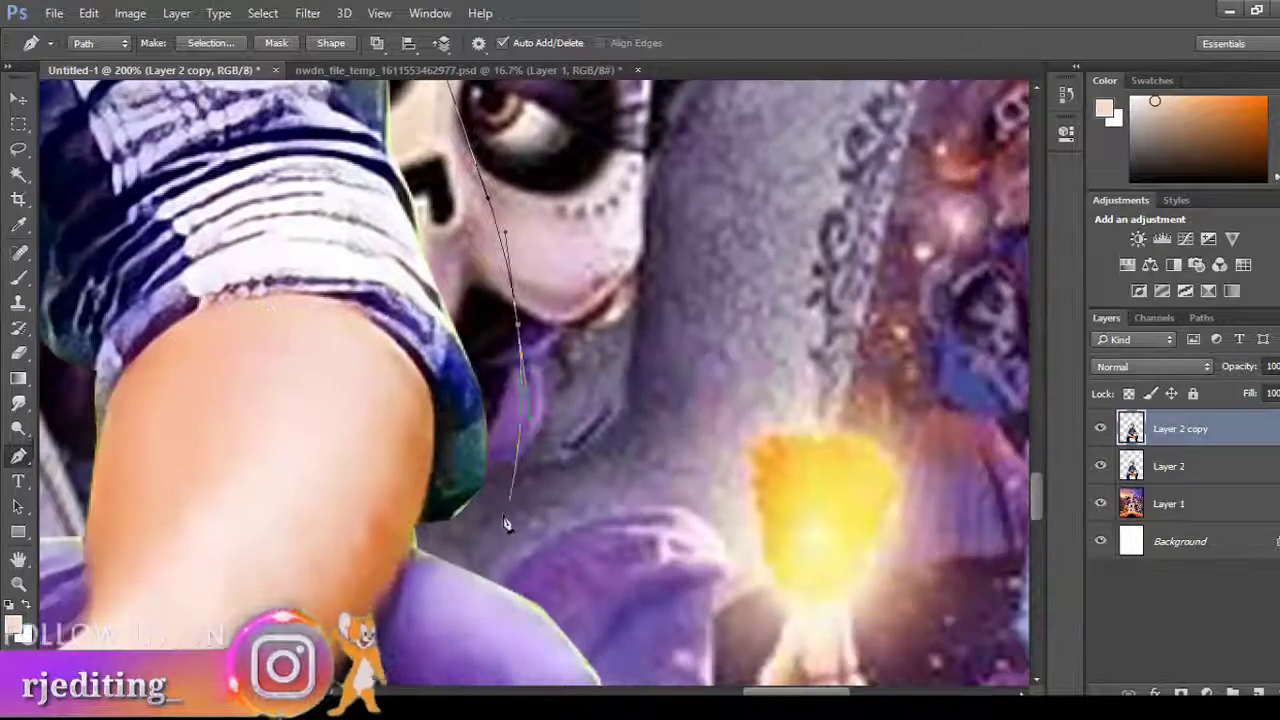
{"action": "left_click", "coordinate": [424, 522]}
{"action": "left_click", "coordinate": [436, 460]}
{"action": "left_click", "coordinate": [429, 385]}
{"action": "left_click", "coordinate": [400, 346]}
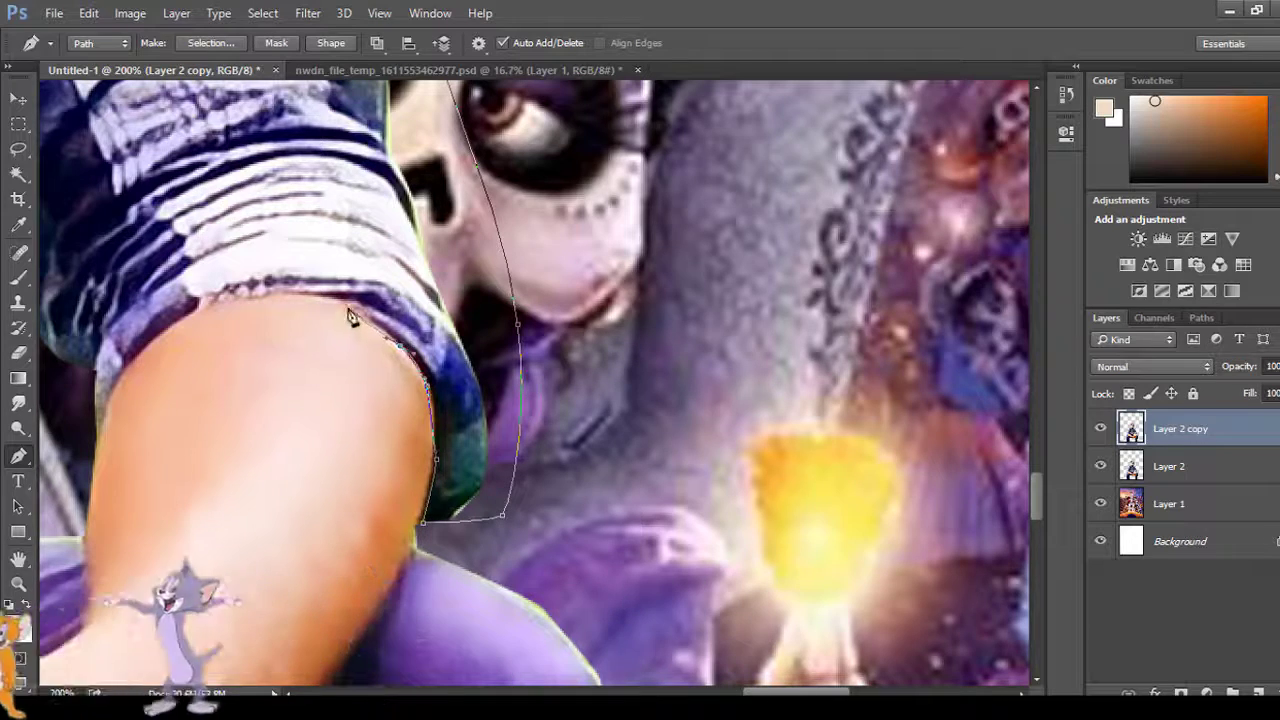
{"action": "left_click", "coordinate": [350, 316]}
{"action": "scroll", "coordinate": [500, 340], "scroll_direction": "left", "scroll_amount": 8}
{"action": "scroll", "coordinate": [600, 360], "scroll_direction": "up", "scroll_amount": 1}
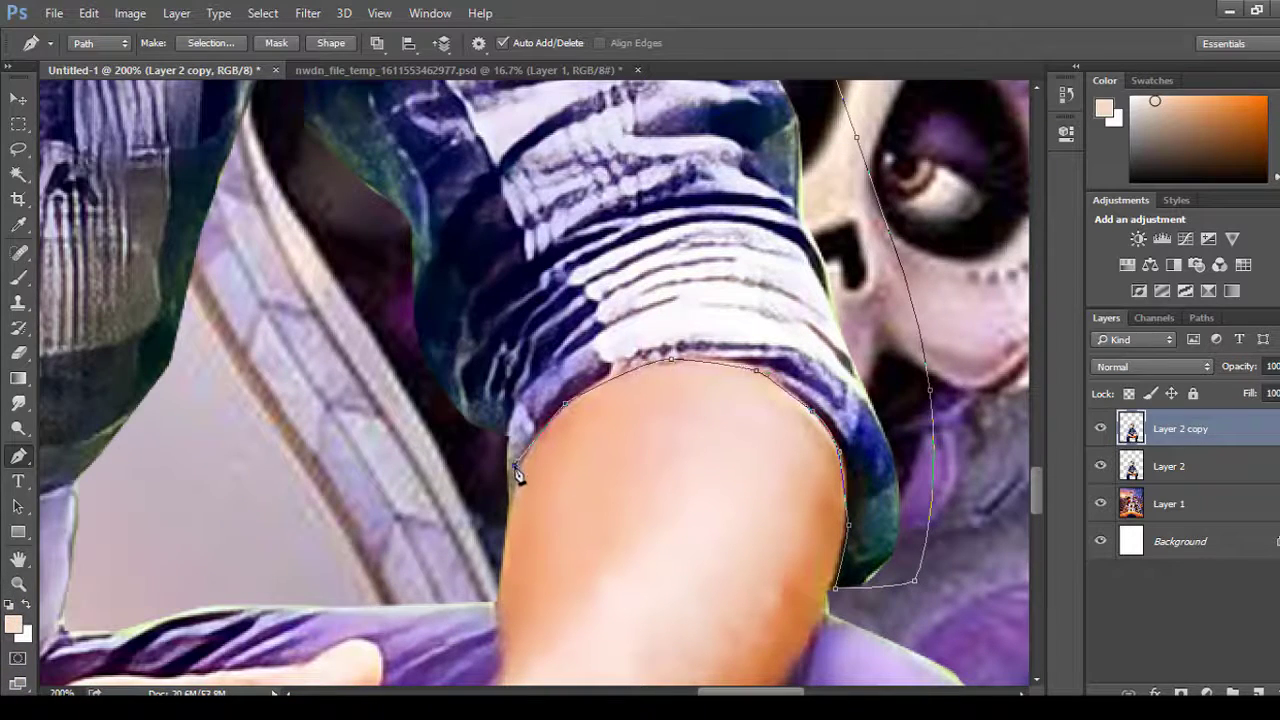
{"action": "scroll", "coordinate": [803, 429], "scroll_direction": "left", "scroll_amount": 6}
{"action": "scroll", "coordinate": [657, 457], "scroll_direction": "down", "scroll_amount": 3}
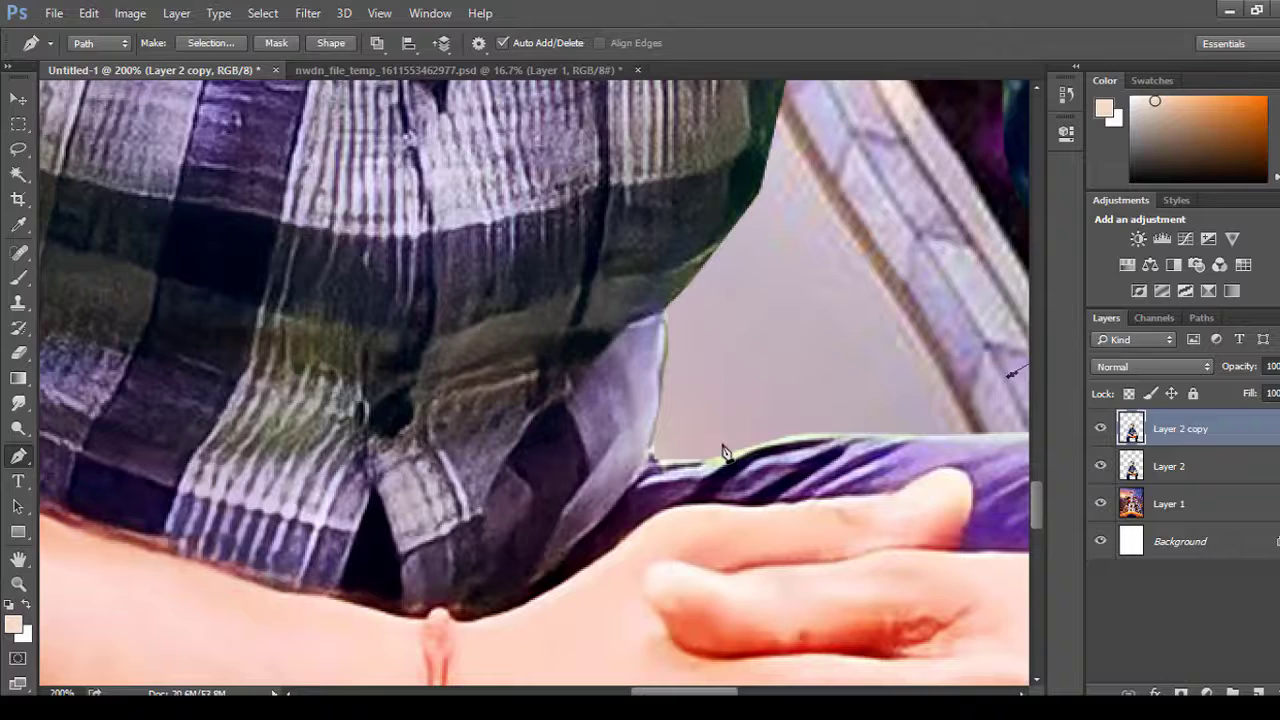
{"action": "left_click", "coordinate": [651, 459]}
{"action": "left_click", "coordinate": [588, 541]}
Extend the path along the forearm and upper sleeve up to the shoulder.
{"action": "scroll", "coordinate": [590, 540], "scroll_direction": "left", "scroll_amount": 3}
{"action": "scroll", "coordinate": [590, 540], "scroll_direction": "down", "scroll_amount": 2}
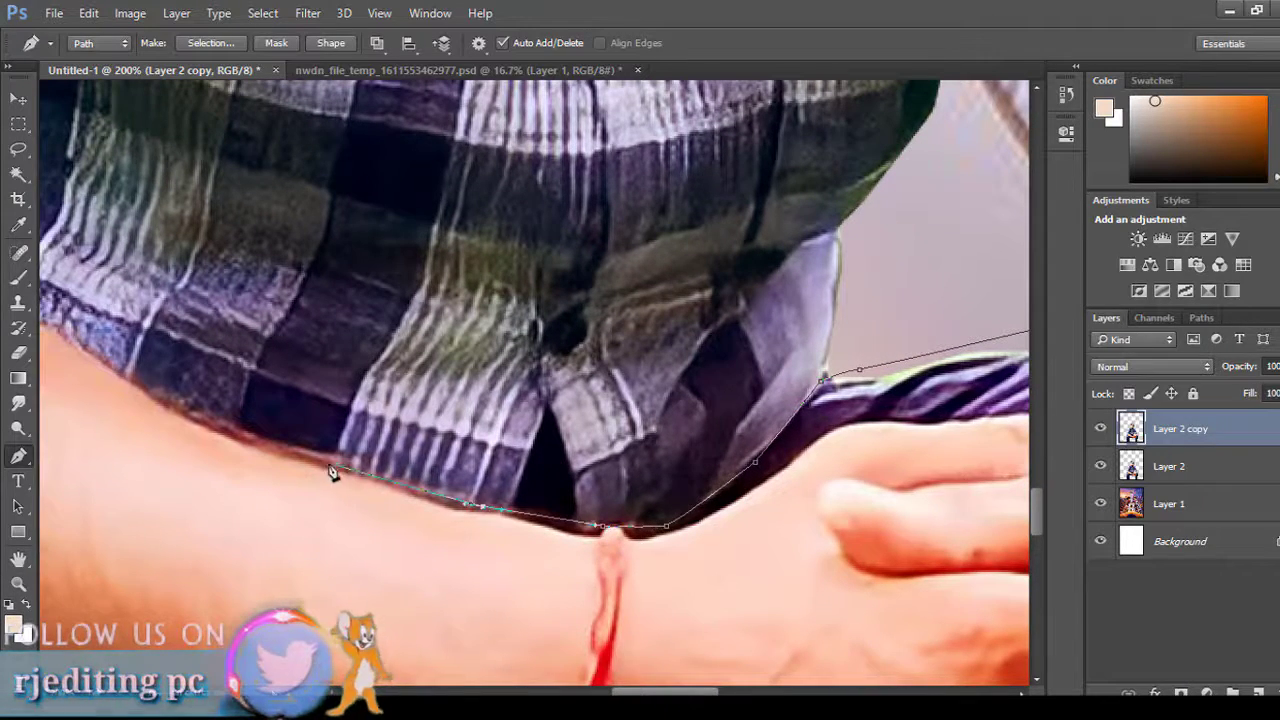
{"action": "scroll", "coordinate": [500, 540], "scroll_direction": "left", "scroll_amount": 5}
{"action": "scroll", "coordinate": [500, 540], "scroll_direction": "up", "scroll_amount": 2}
{"action": "left_click", "coordinate": [466, 468]}
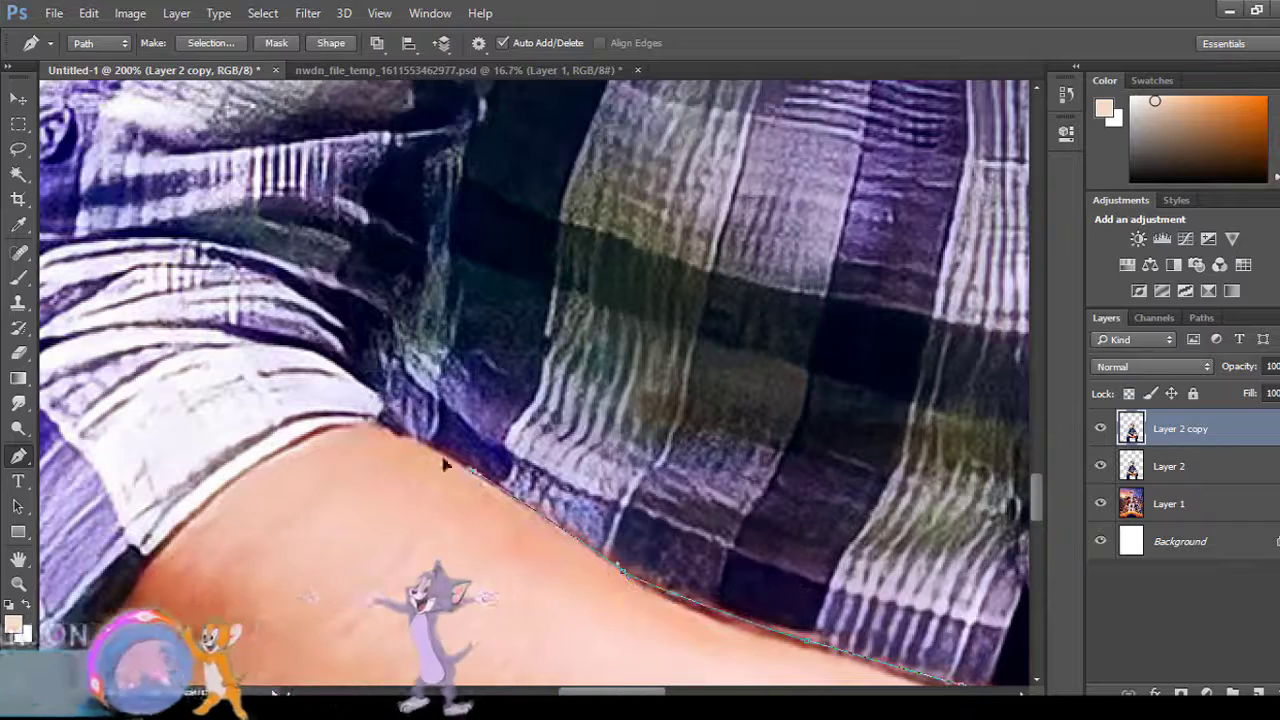
{"action": "scroll", "coordinate": [445, 465], "scroll_direction": "left", "scroll_amount": 3}
{"action": "scroll", "coordinate": [445, 465], "scroll_direction": "up", "scroll_amount": 1}
{"action": "left_click", "coordinate": [522, 530]}
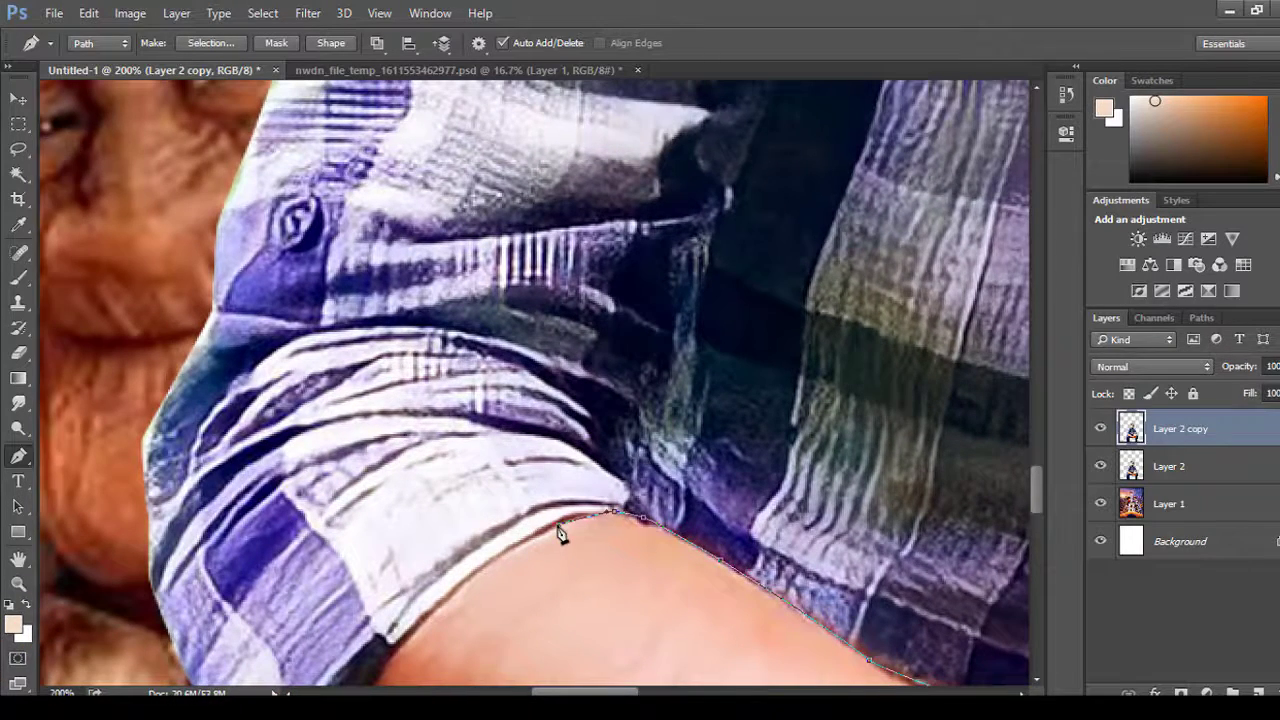
{"action": "left_click_drag", "start_coordinate": [479, 559], "coordinate": [822, 452]}
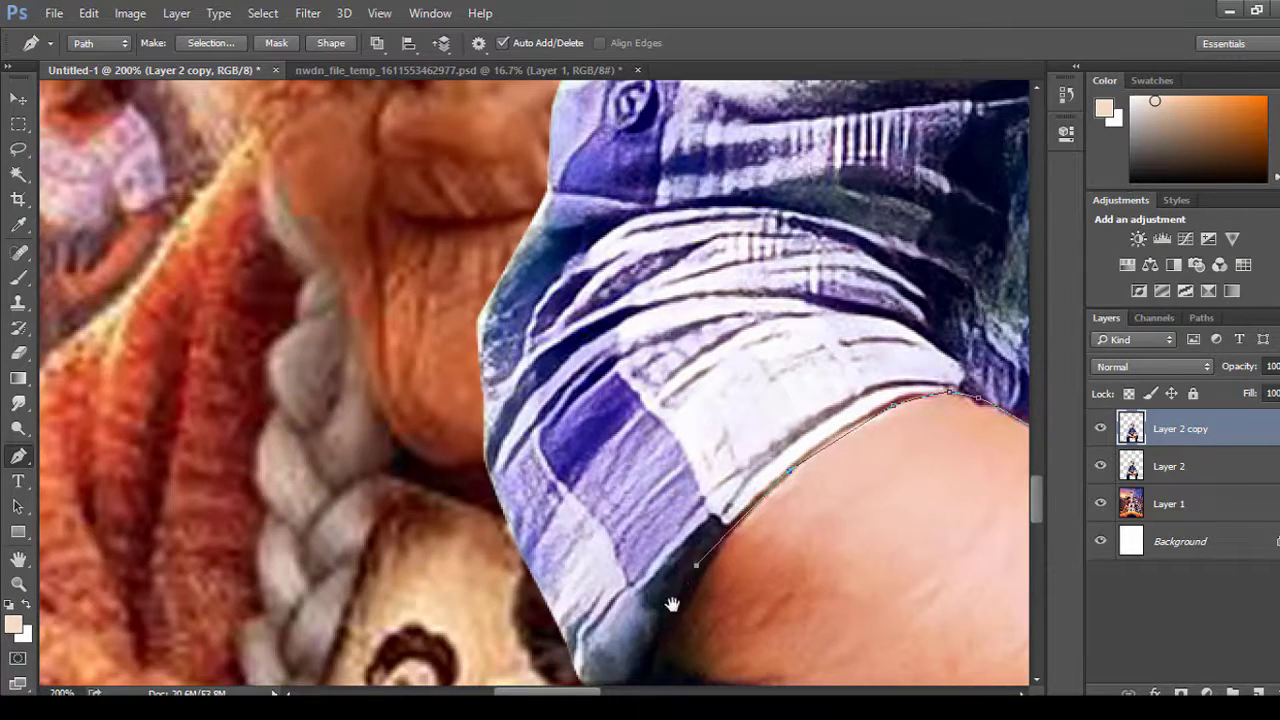
{"action": "left_click_drag", "start_coordinate": [672, 605], "coordinate": [670, 418]}
{"action": "left_click", "coordinate": [661, 474]}
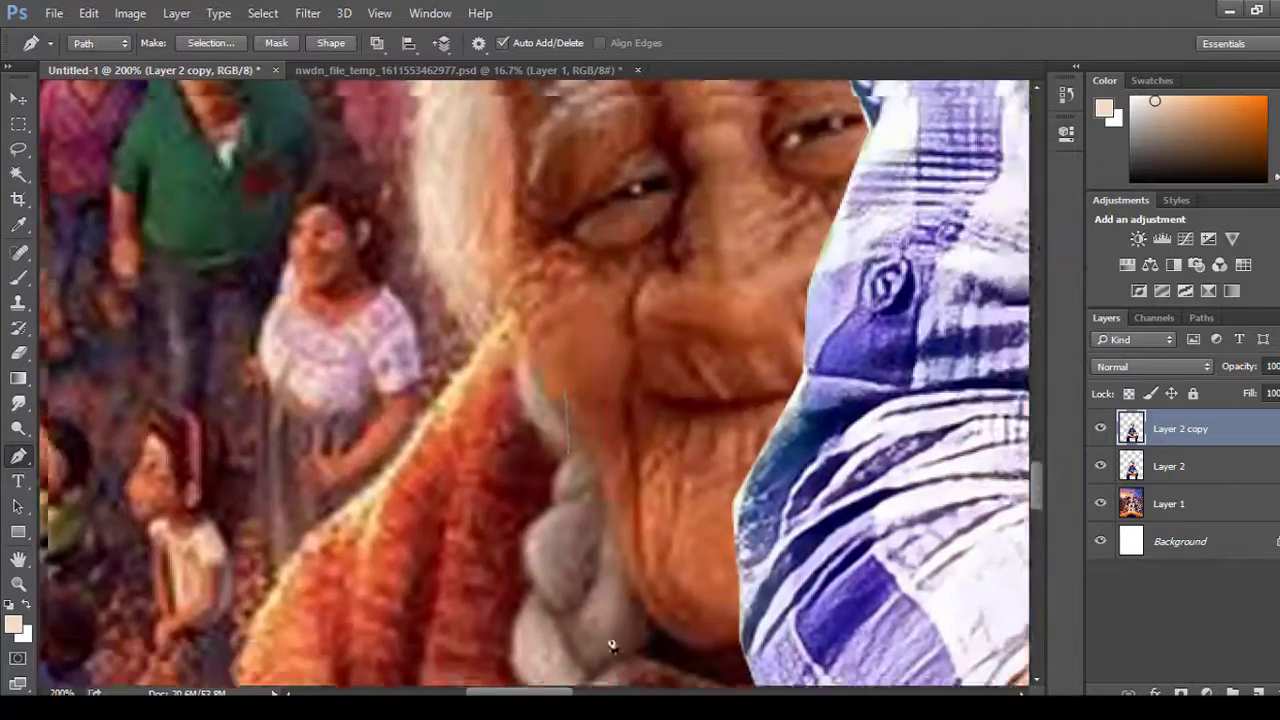
{"action": "mouse_move", "coordinate": [455, 514]}
{"action": "left_mouse_down"}
{"action": "mouse_move", "coordinate": [291, 548]}
{"action": "mouse_move", "coordinate": [120, 680]}
{"action": "left_mouse_up"}
{"action": "left_click_drag", "start_coordinate": [285, 528], "coordinate": [362, 495]}
Turn the traced pen path into a selection and zoom out to the whole poster.
{"action": "right_click", "coordinate": [710, 481]}
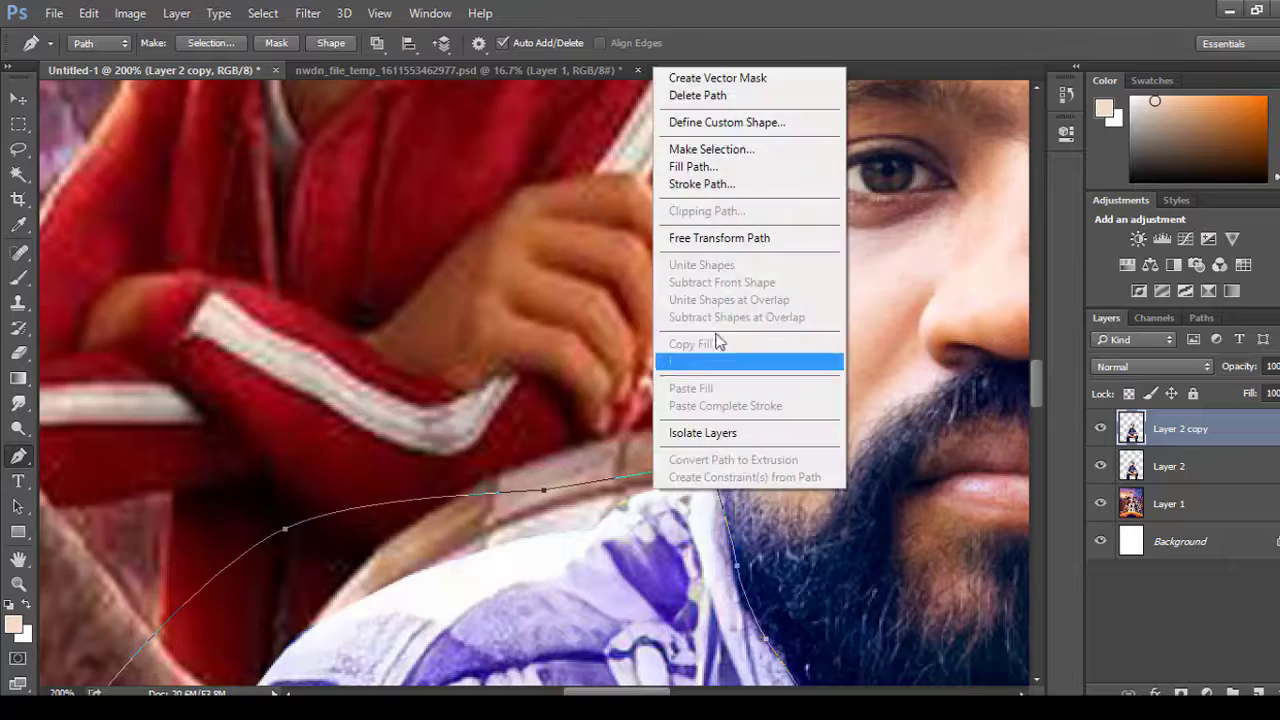
{"action": "left_click", "coordinate": [695, 150]}
{"action": "key", "text": "Return"}
{"action": "key", "text": "ctrl+minus"}
{"action": "key", "text": "ctrl+minus"}
{"action": "key", "text": "ctrl+minus"}
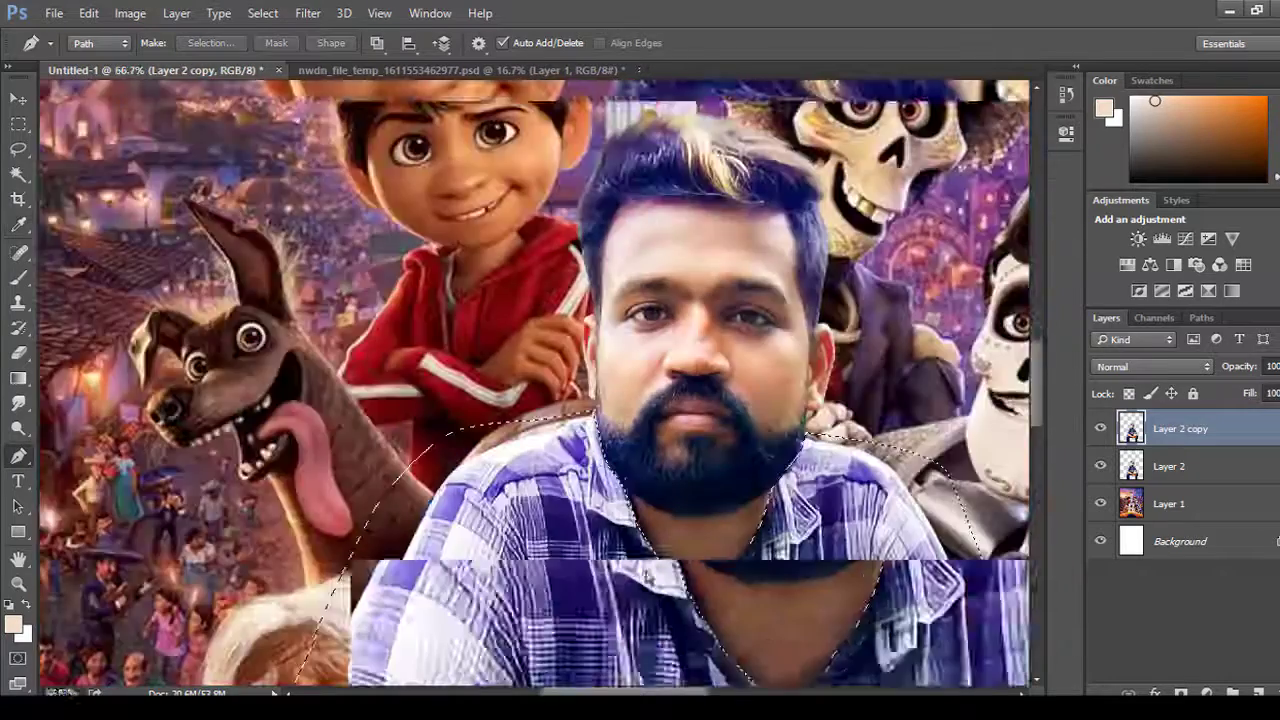
{"action": "key", "text": "ctrl+minus"}
Apply a Camera Raw filter with Contrast +35, Clarity +48, Tint −3 and Temperature +40.
{"action": "left_click", "coordinate": [308, 13]}
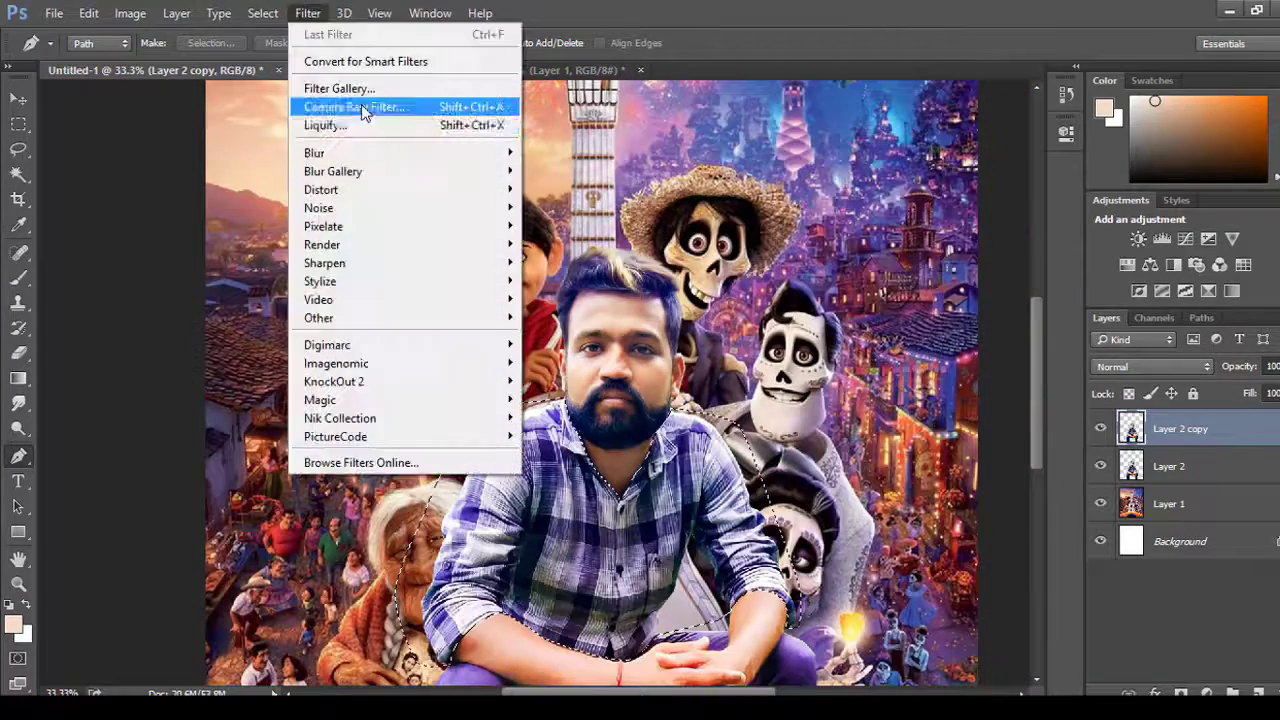
{"action": "left_click", "coordinate": [370, 102]}
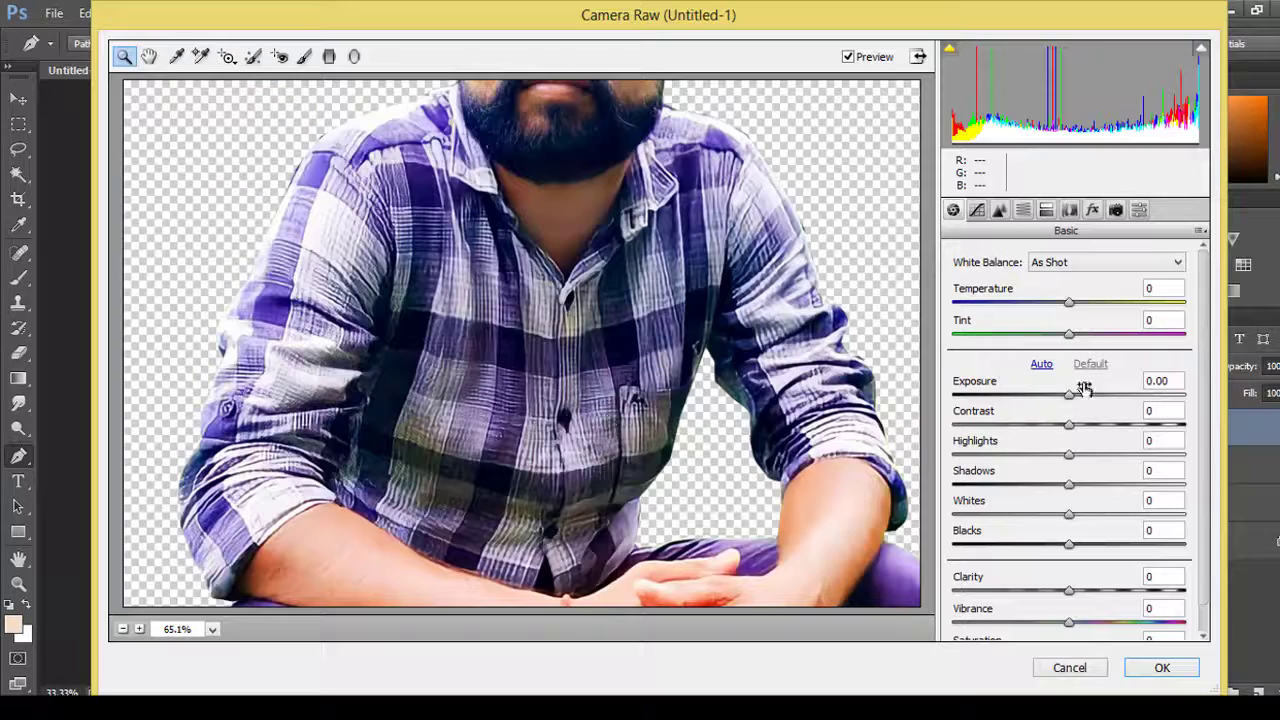
{"action": "left_click_drag", "start_coordinate": [1076, 426], "coordinate": [1112, 432]}
{"action": "left_click_drag", "start_coordinate": [1069, 591], "coordinate": [1133, 593]}
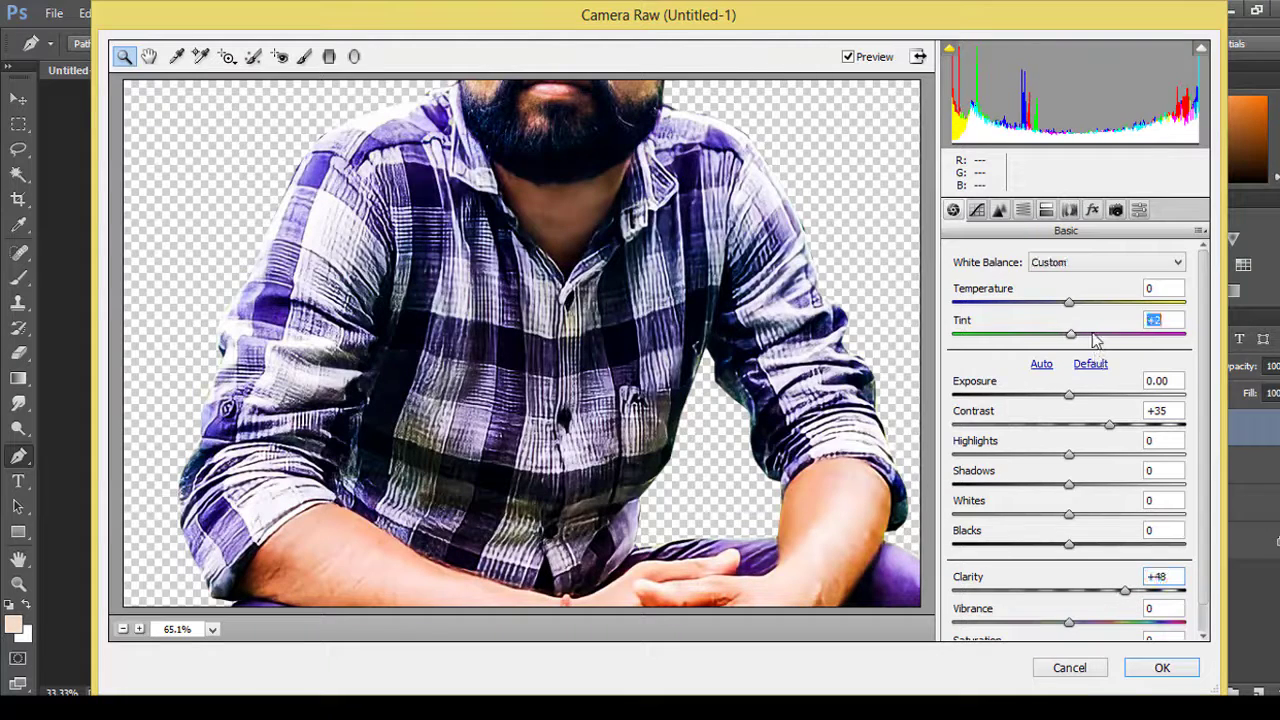
{"action": "left_click_drag", "start_coordinate": [1095, 340], "coordinate": [1062, 342]}
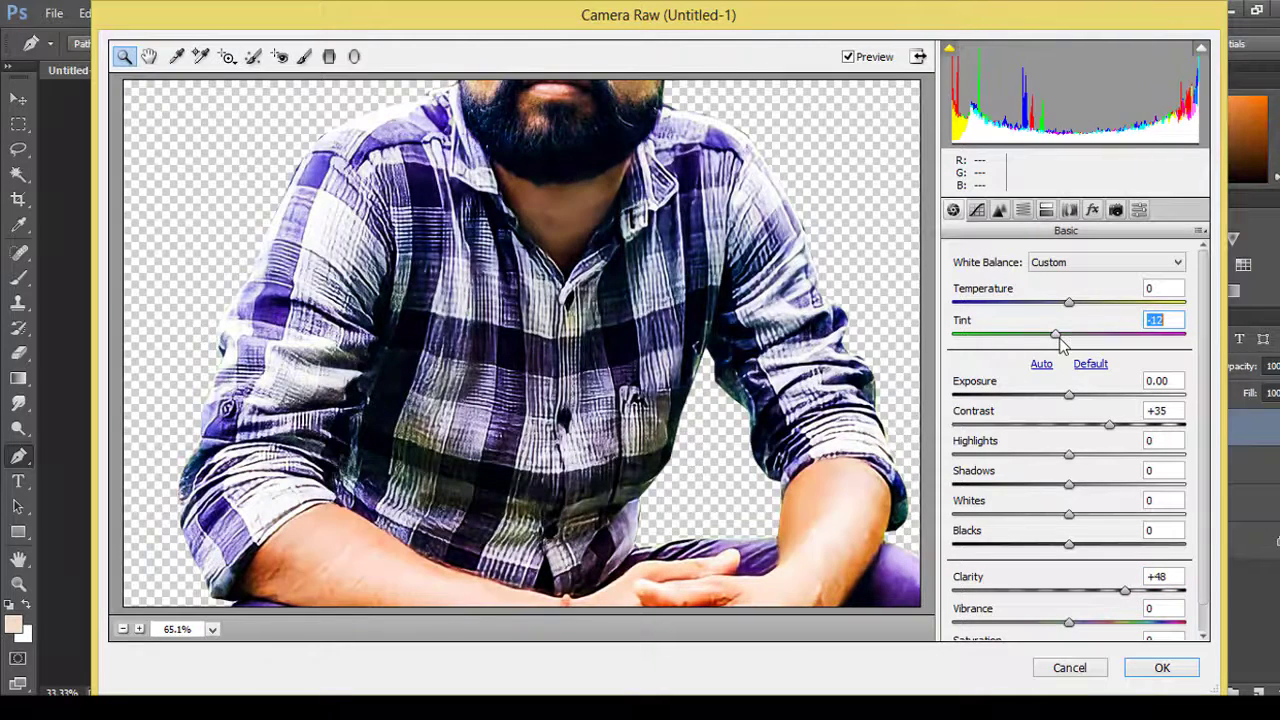
{"action": "key", "text": "shift+Up"}
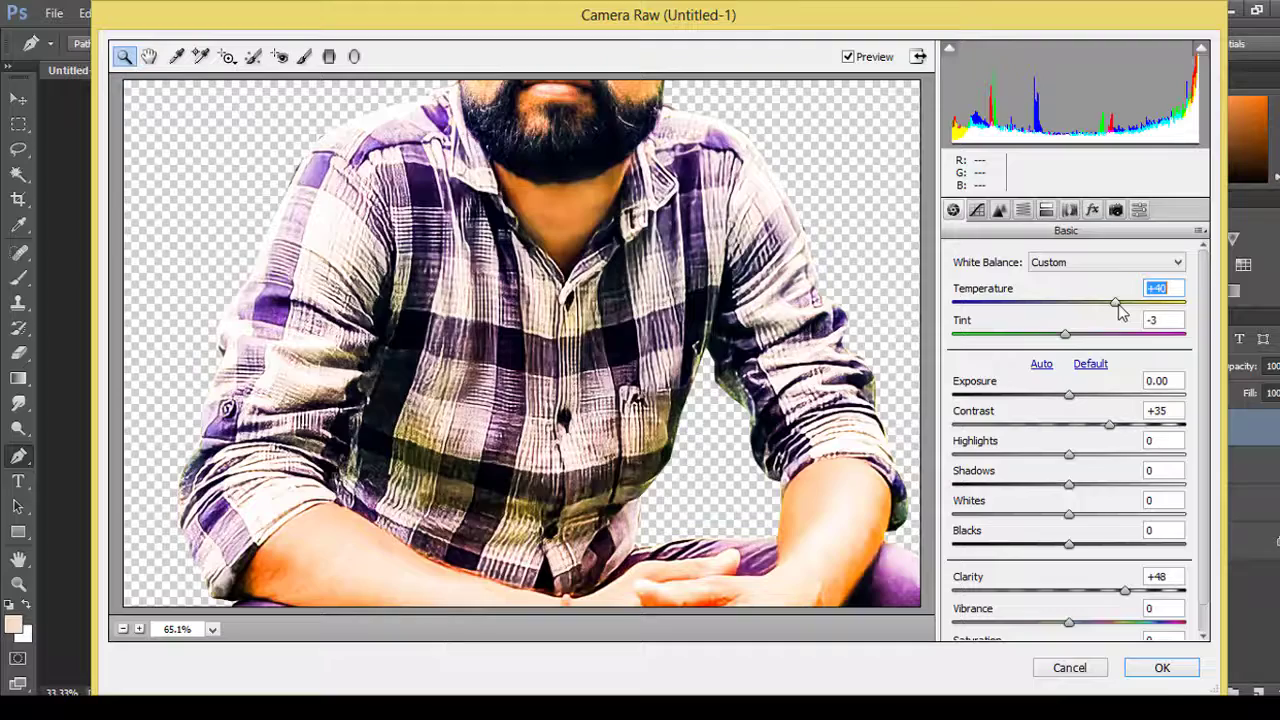
{"action": "left_click", "coordinate": [1161, 678]}
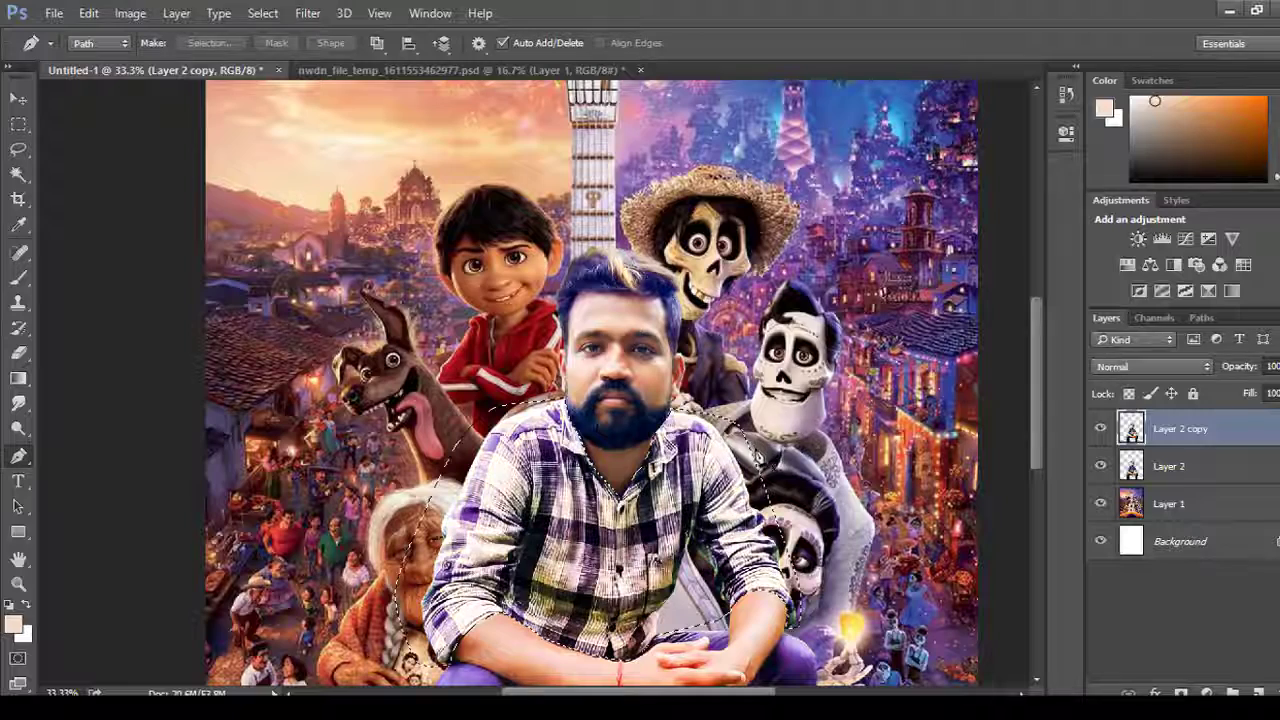
Shift the man's colours with a Hue/Saturation adjustment of Hue −20.
{"action": "key", "text": "ctrl+minus"}
{"action": "left_click_drag", "start_coordinate": [674, 556], "coordinate": [707, 458]}
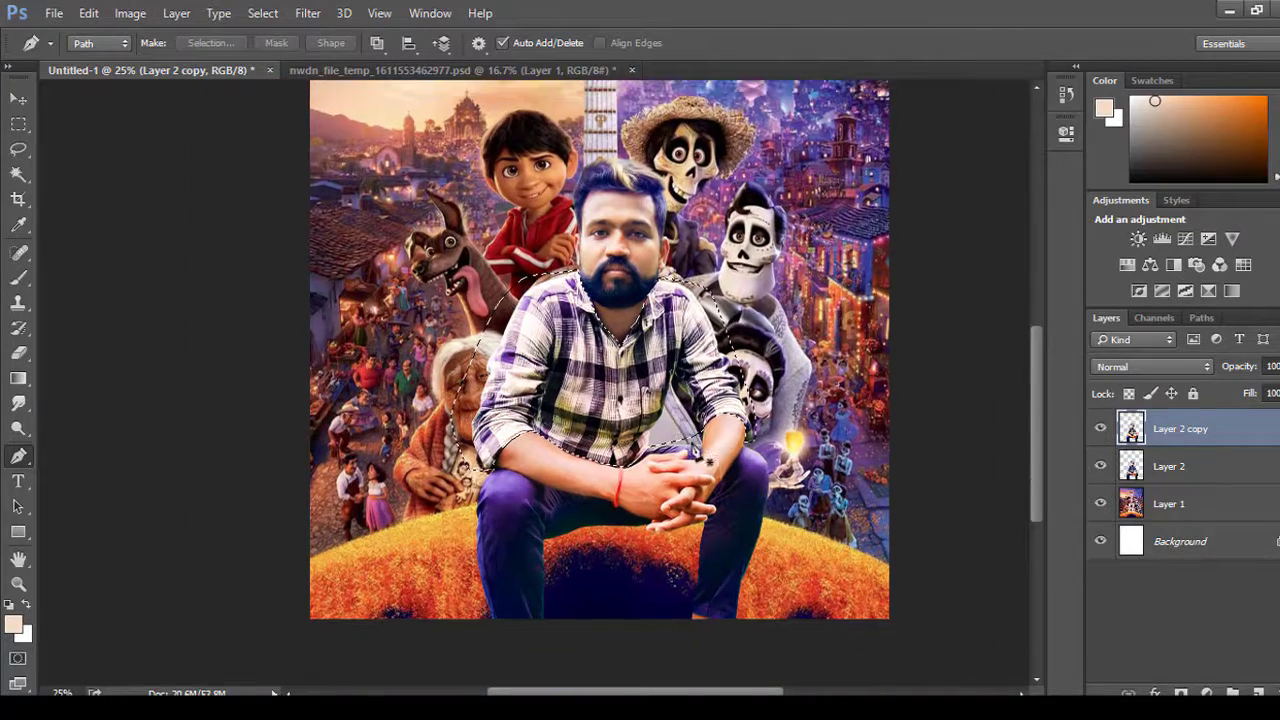
{"action": "key", "text": "ctrl+u"}
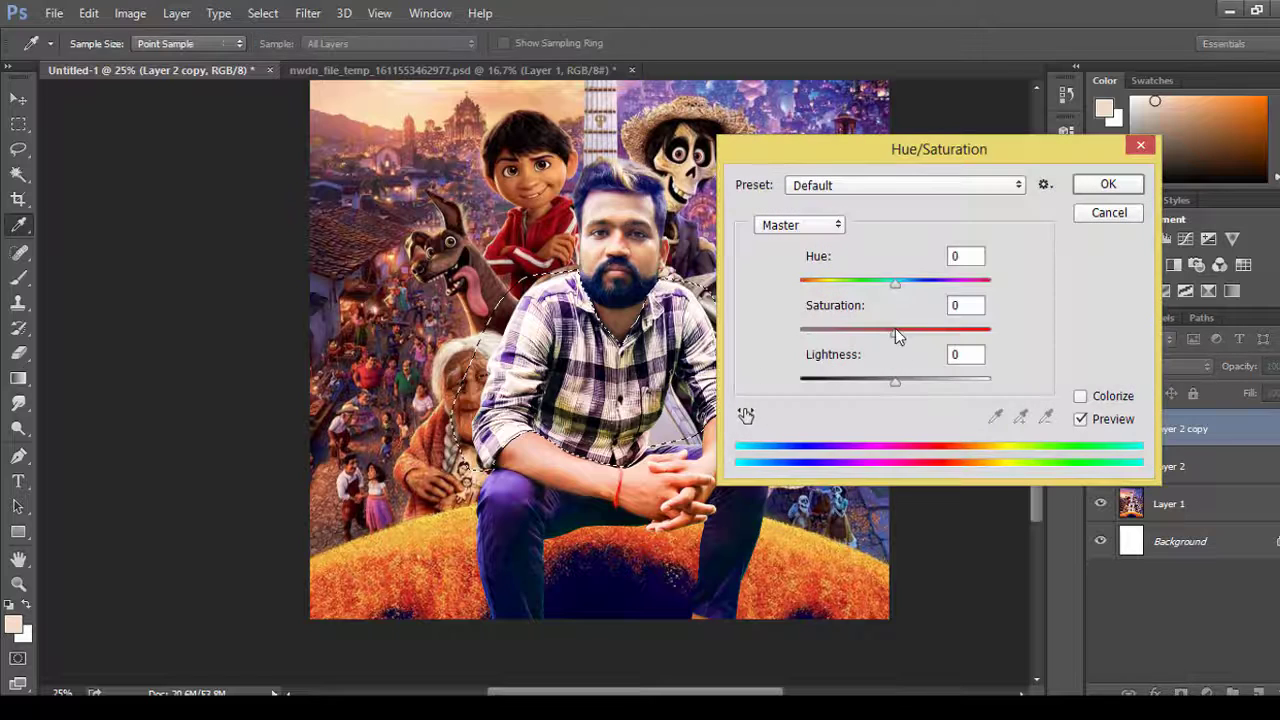
{"action": "left_click_drag", "start_coordinate": [915, 329], "coordinate": [898, 333]}
{"action": "mouse_move", "coordinate": [902, 284]}
{"action": "left_mouse_down"}
{"action": "mouse_move", "coordinate": [932, 284]}
{"action": "mouse_move", "coordinate": [863, 300]}
{"action": "left_mouse_up"}
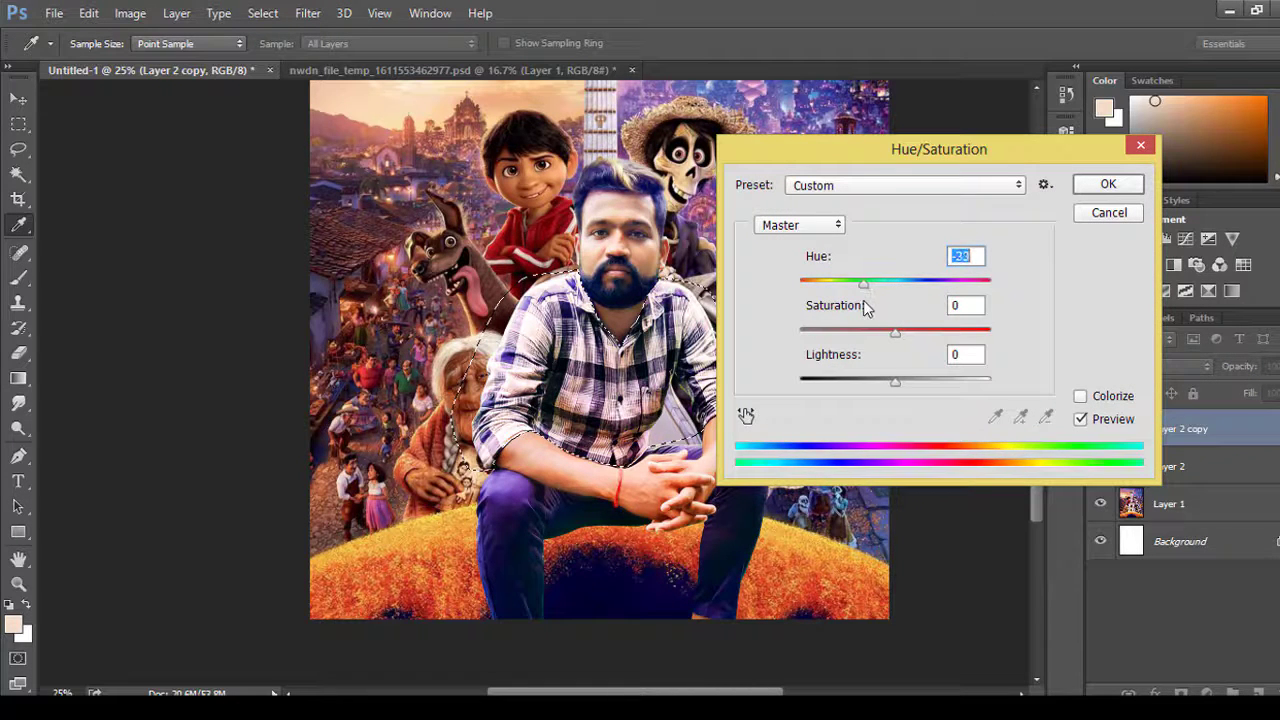
{"action": "left_click", "coordinate": [1108, 184]}
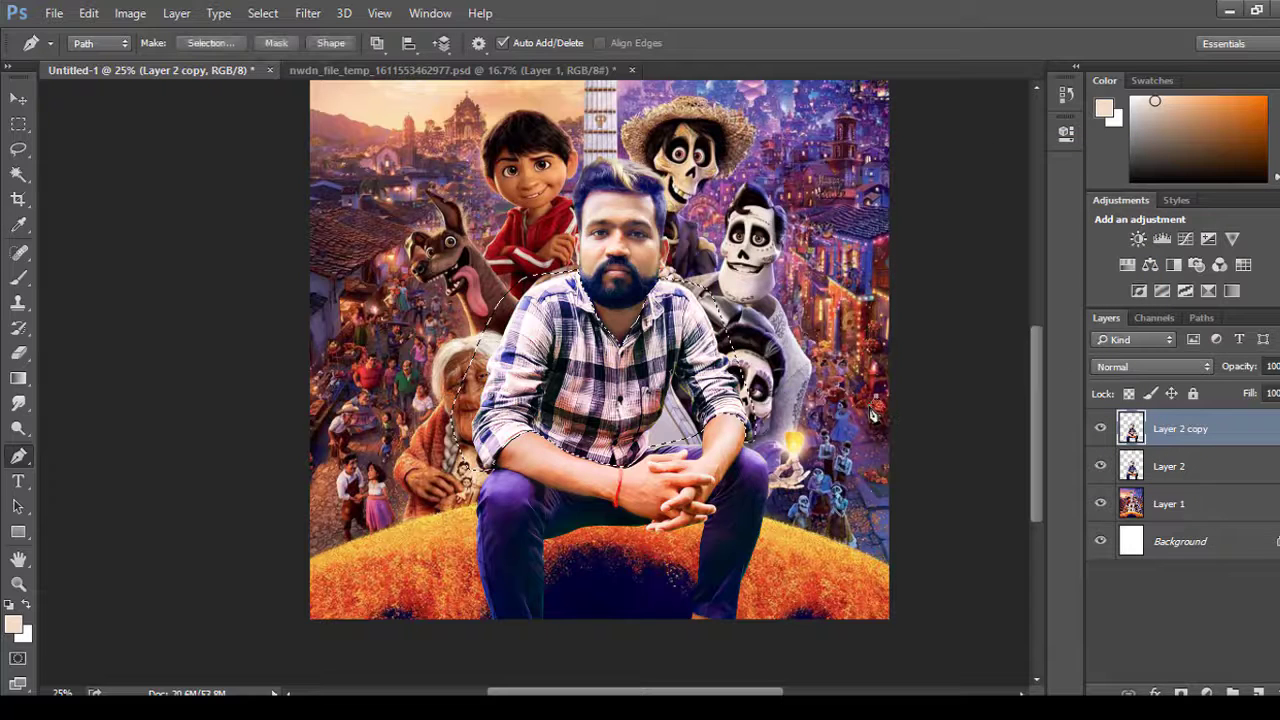
Switch to the Lasso tool and zoom in and out to check the blended man.
{"action": "key", "text": "l"}
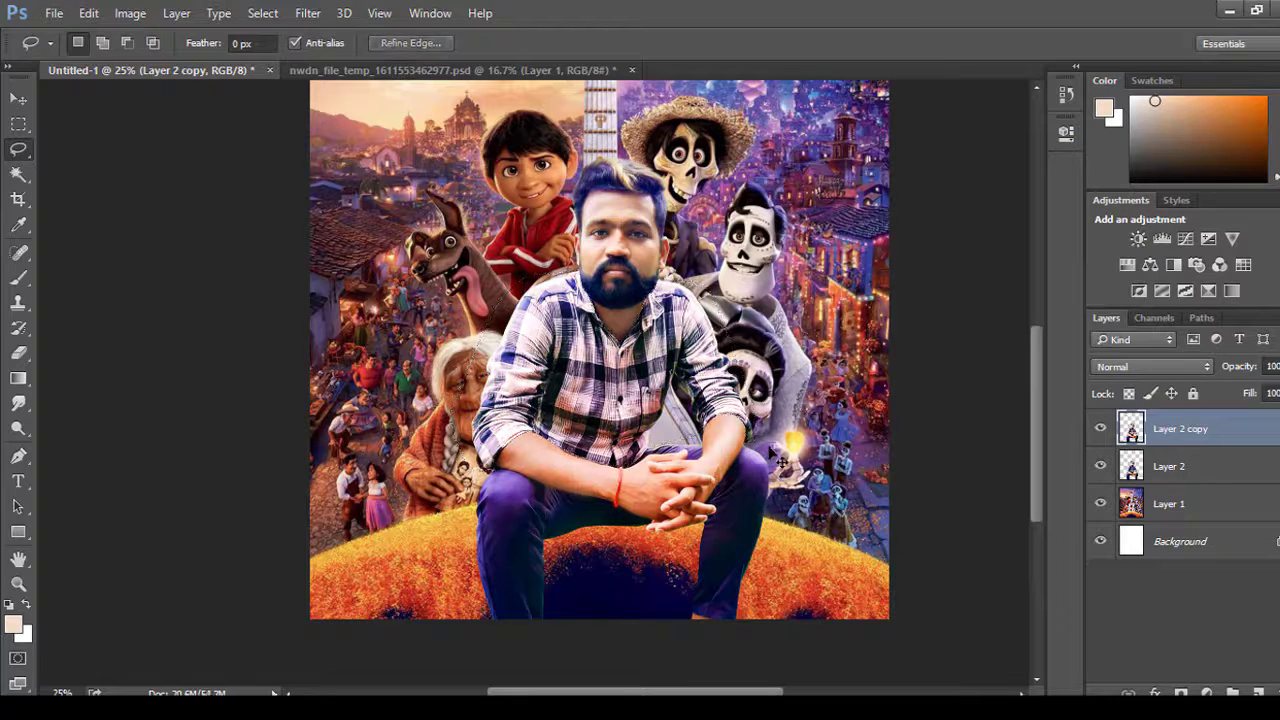
{"action": "scroll", "coordinate": [686, 477], "scroll_direction": "up", "scroll_amount": 1}
{"action": "key", "text": "ctrl+minus"}
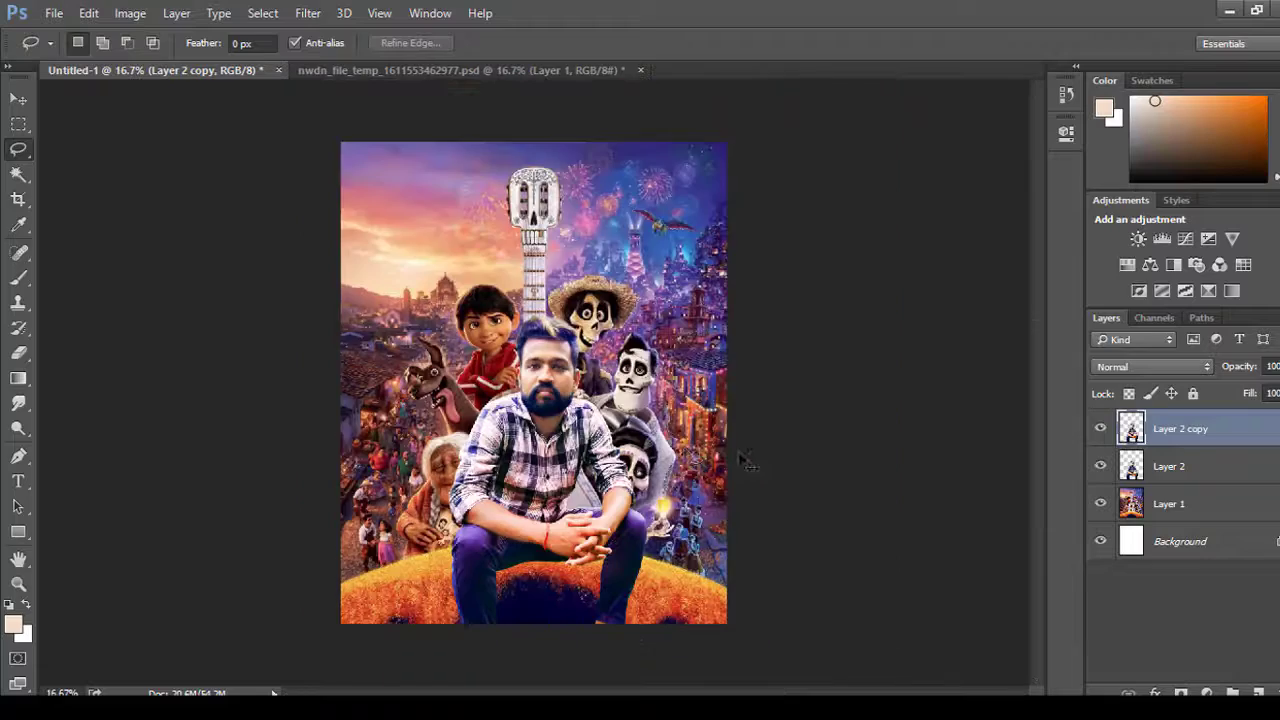
{"action": "key", "text": "ctrl+plus"}
{"action": "key", "text": "ctrl+plus"}
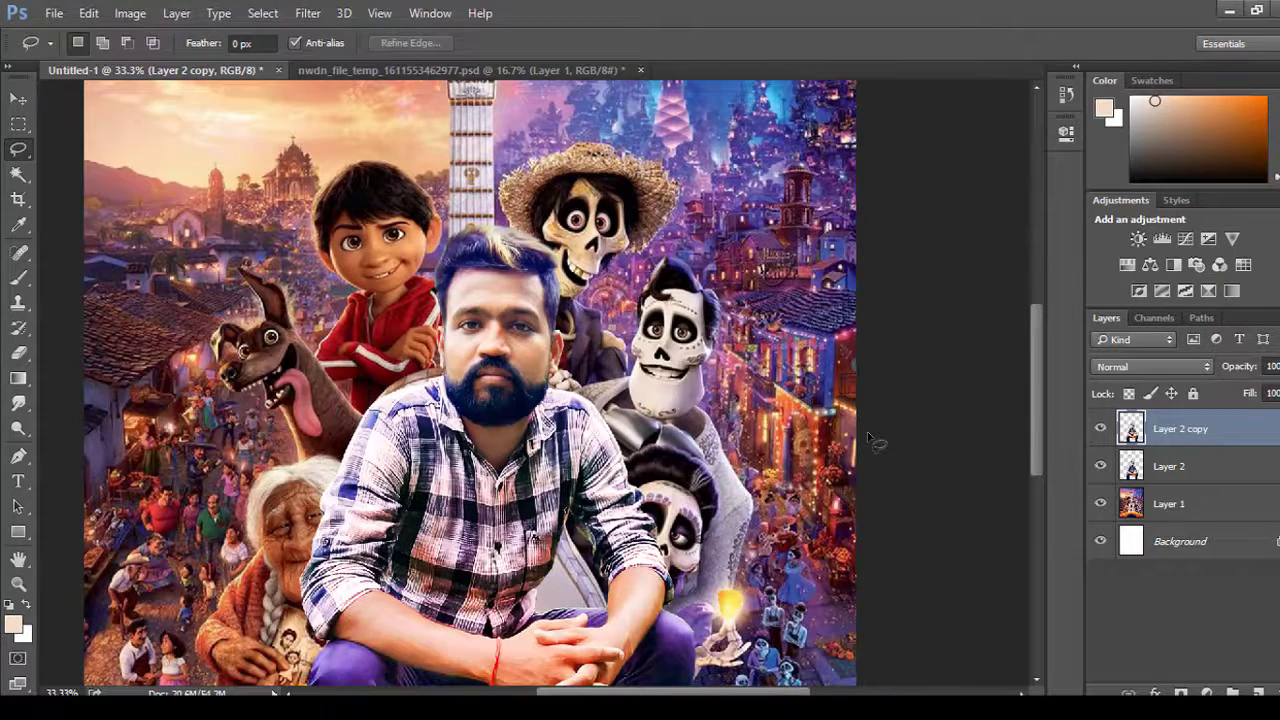
{"action": "key", "text": "ctrl+minus"}
{"action": "key", "text": "ctrl+minus"}
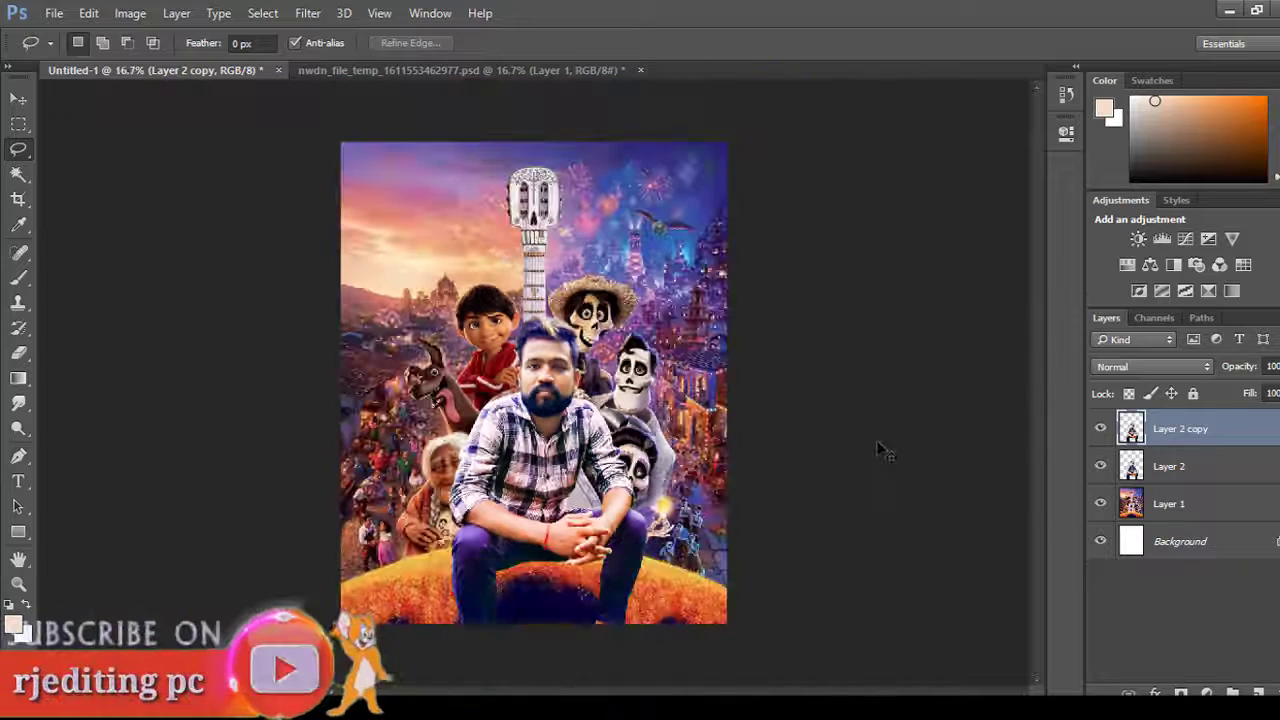
Make Layer 2 a black silhouette with Lightness -100 and opacity about 50%.
{"action": "left_click", "coordinate": [1168, 466]}
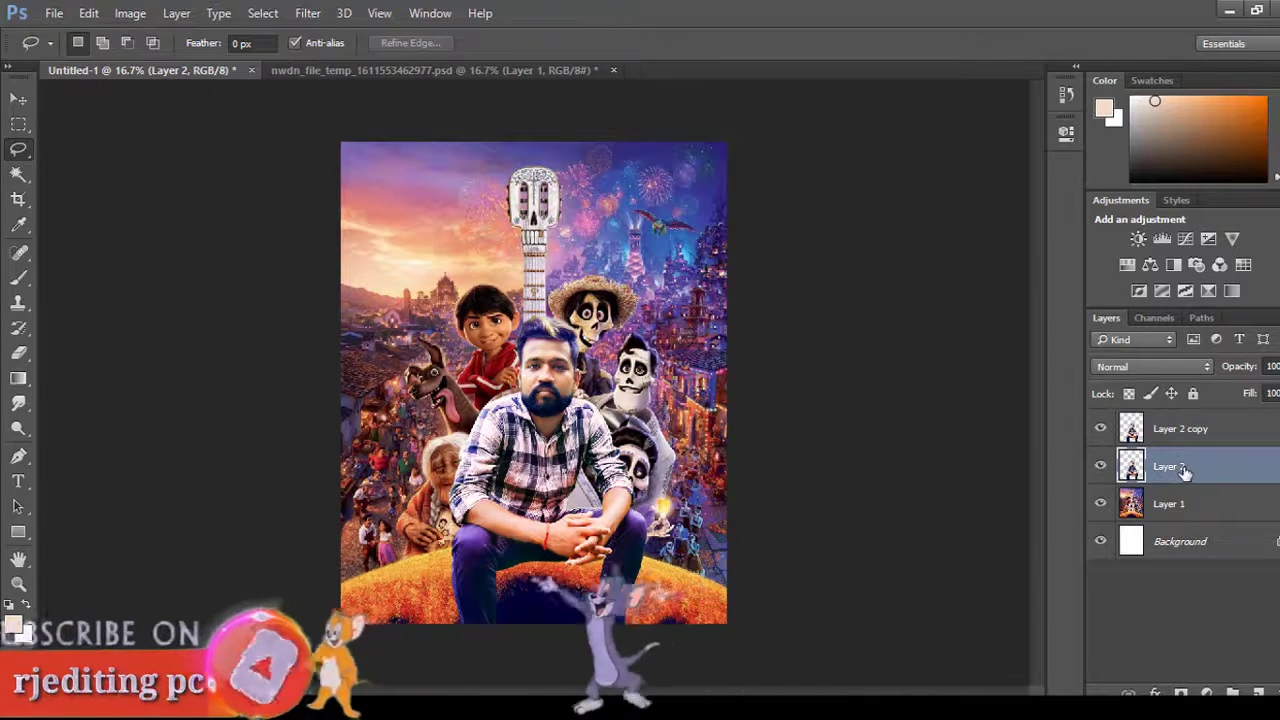
{"action": "key", "text": "ctrl+u"}
{"action": "left_click_drag", "start_coordinate": [891, 387], "coordinate": [761, 379]}
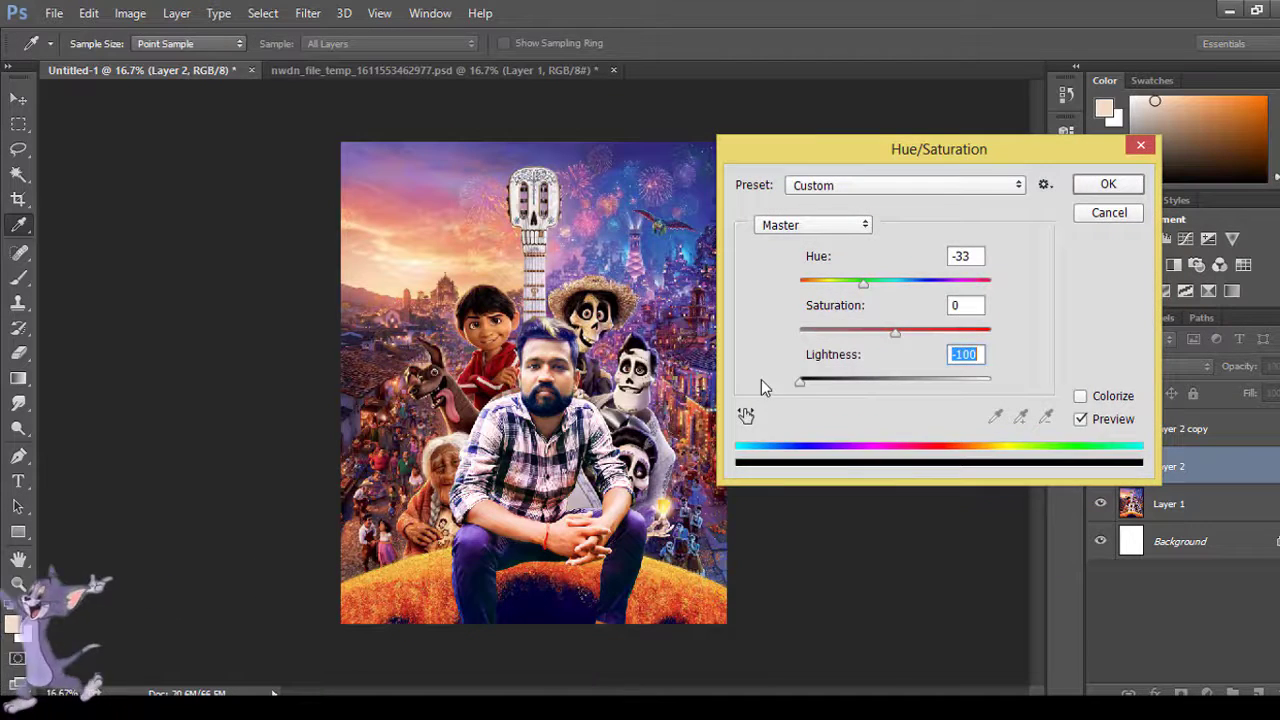
{"action": "left_click", "coordinate": [1108, 184]}
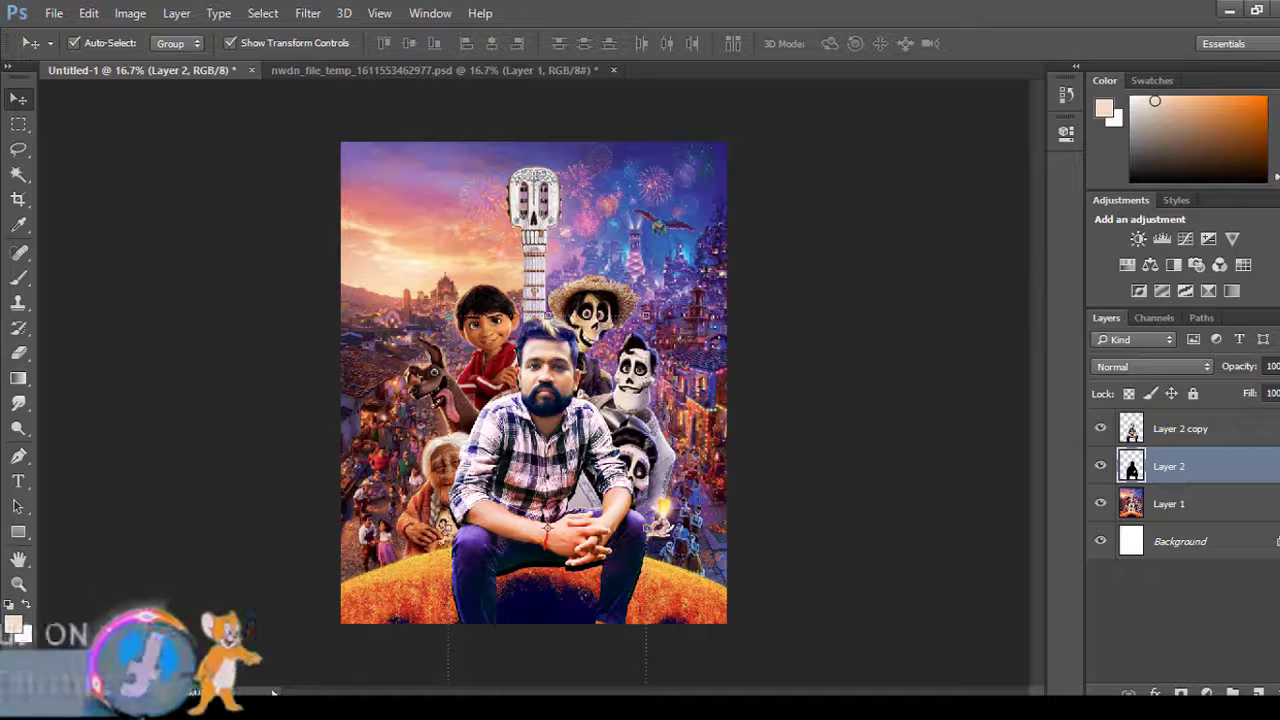
{"action": "left_click_drag", "start_coordinate": [1275, 366], "coordinate": [1248, 389]}
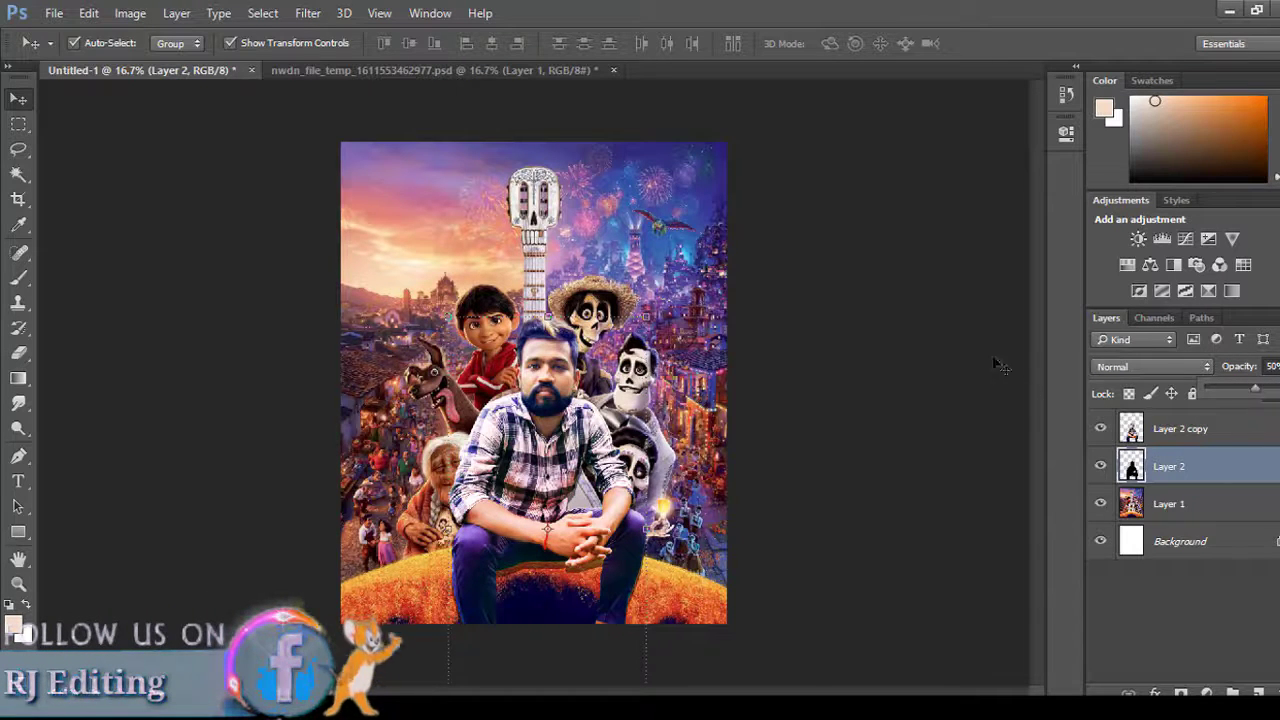
Zoom in and erase the shadow over the orange ground beneath the man's legs.
{"action": "key", "text": "ctrl+plus"}
{"action": "key", "text": "ctrl+plus"}
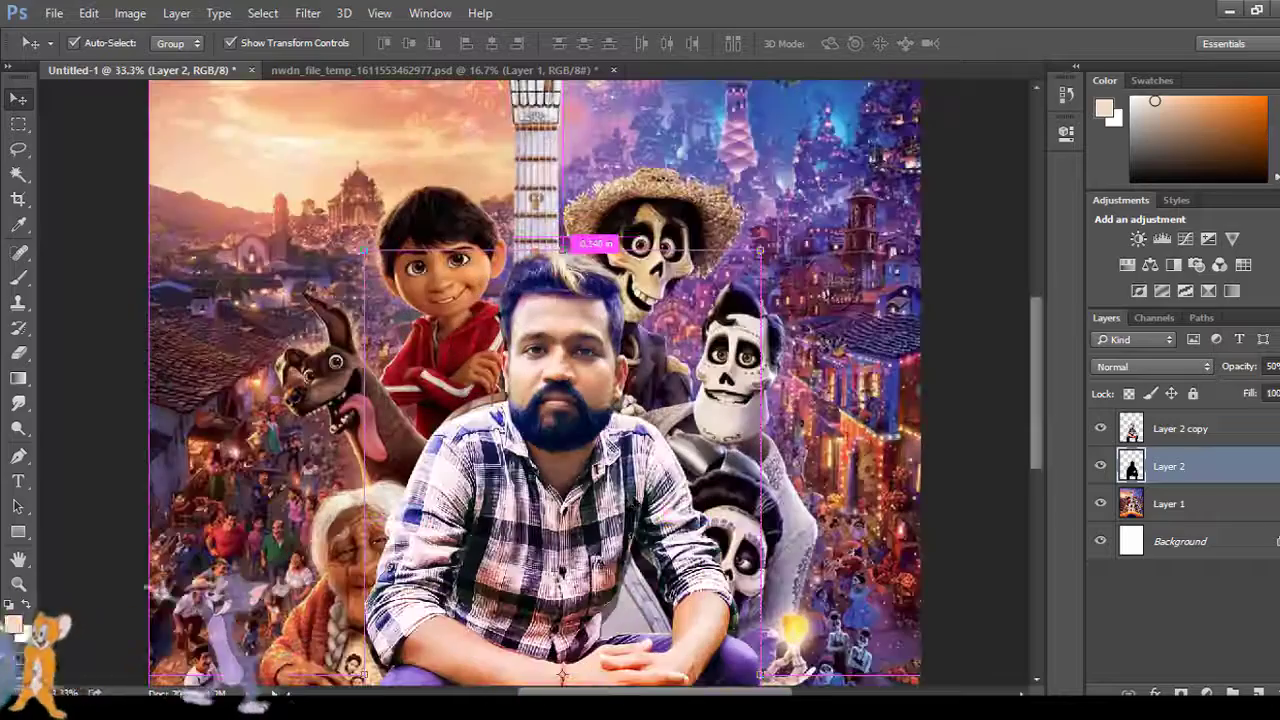
{"action": "scroll", "coordinate": [657, 338], "scroll_direction": "down", "scroll_amount": 5}
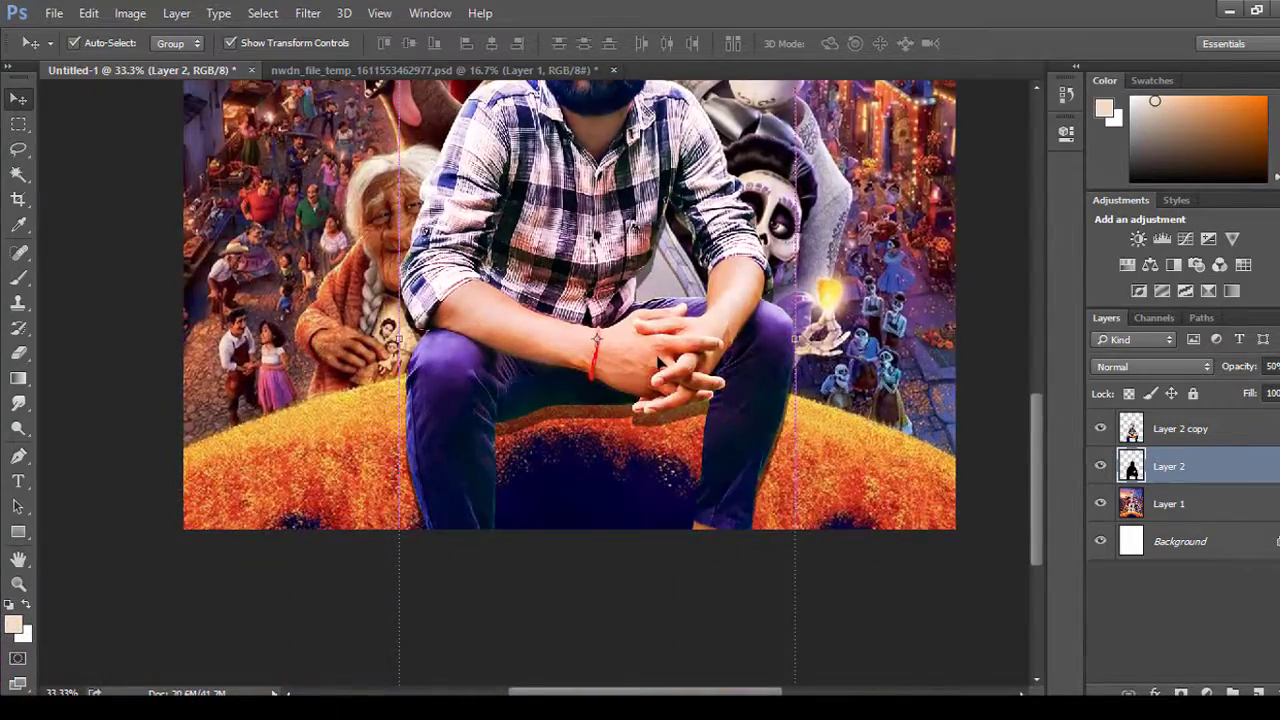
{"action": "key", "text": "ctrl+plus"}
{"action": "scroll", "coordinate": [700, 323], "scroll_direction": "down", "scroll_amount": 3}
{"action": "scroll", "coordinate": [700, 323], "scroll_direction": "down", "scroll_amount": 1}
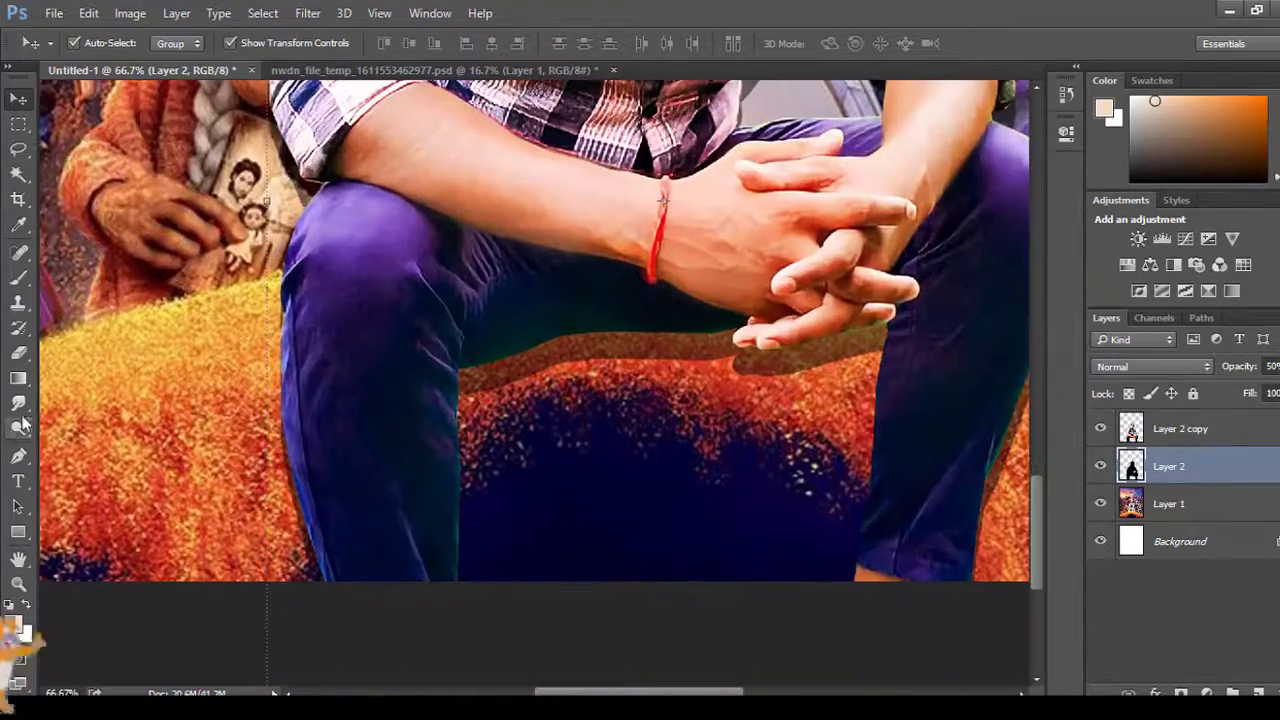
{"action": "left_click", "coordinate": [18, 352]}
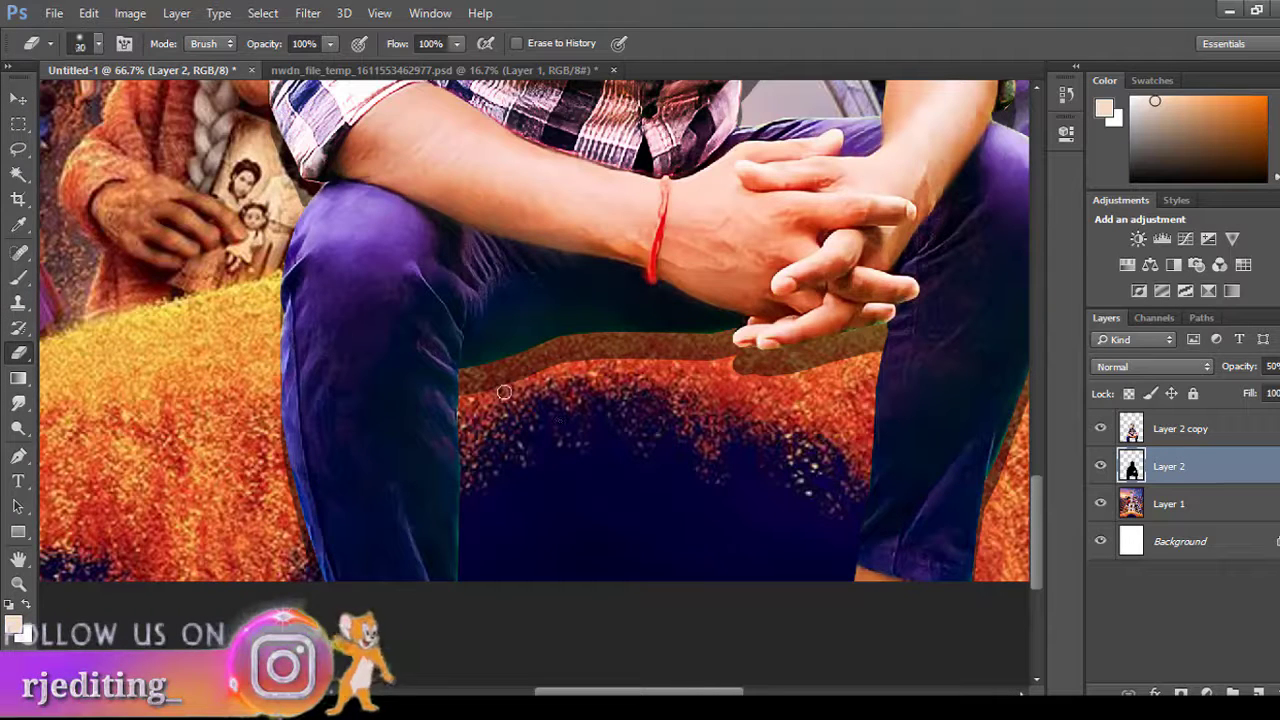
{"action": "left_click_drag", "start_coordinate": [487, 410], "coordinate": [559, 395]}
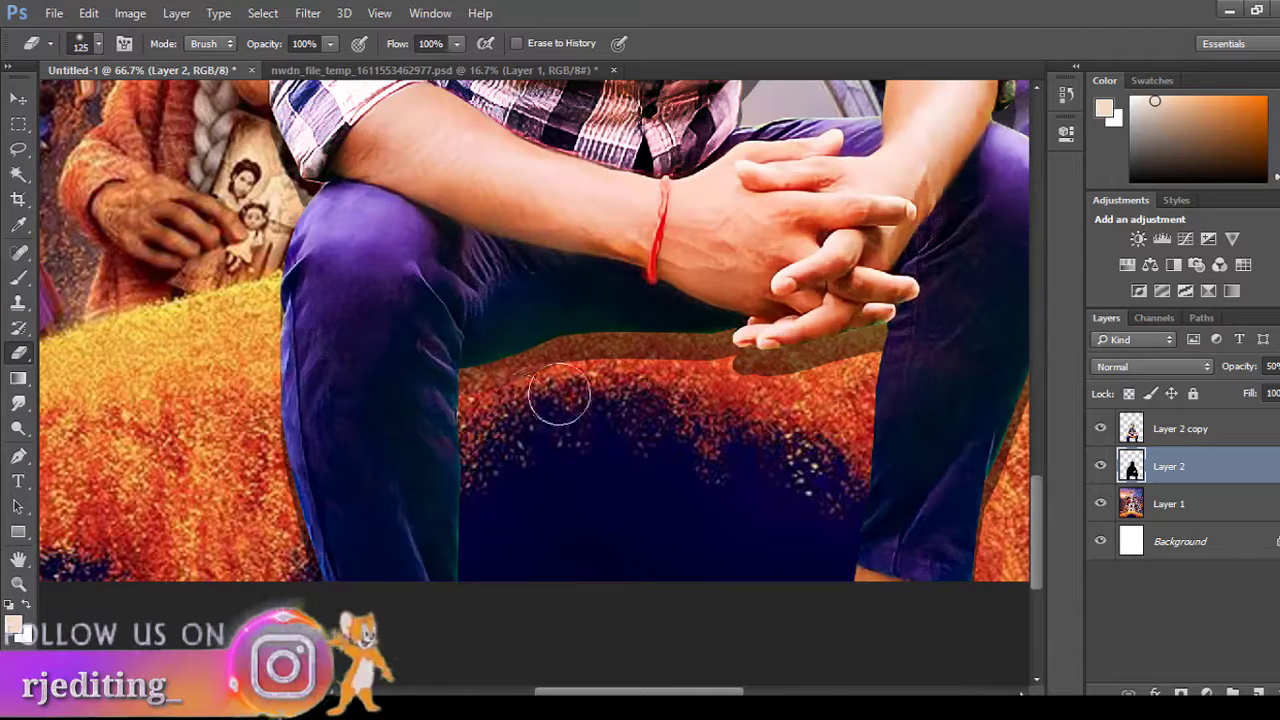
{"action": "left_click_drag", "start_coordinate": [635, 377], "coordinate": [766, 414]}
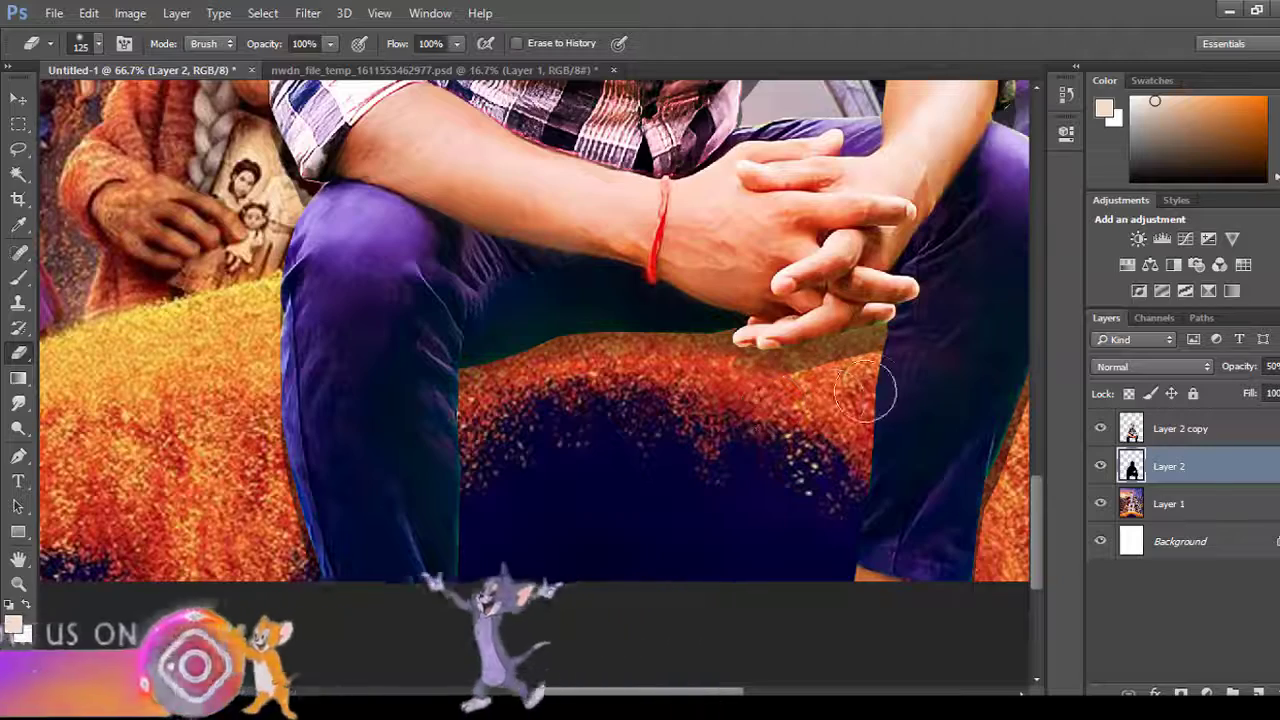
Pan around to check the shadow, then bring up the layer menu on Layer 2 copy.
{"action": "scroll", "coordinate": [803, 420], "scroll_direction": "right", "scroll_amount": 5}
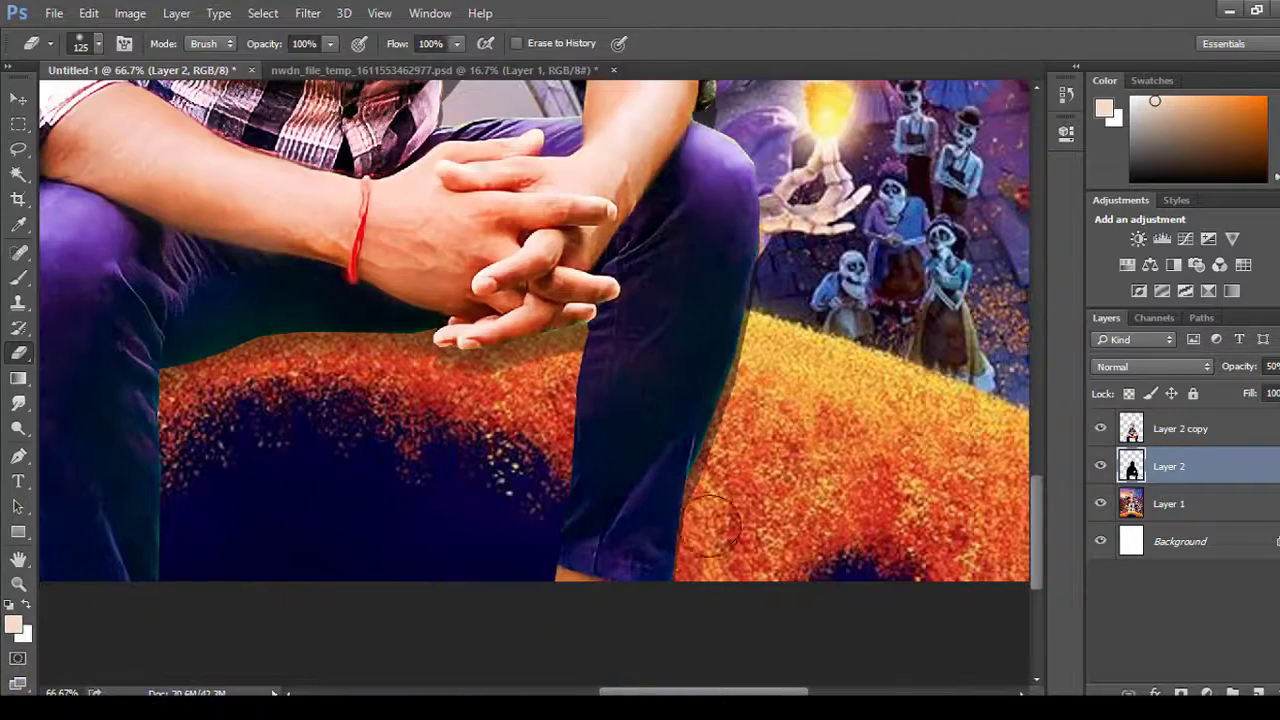
{"action": "scroll", "coordinate": [503, 391], "scroll_direction": "left", "scroll_amount": 6}
{"action": "scroll", "coordinate": [340, 505], "scroll_direction": "up", "scroll_amount": 3}
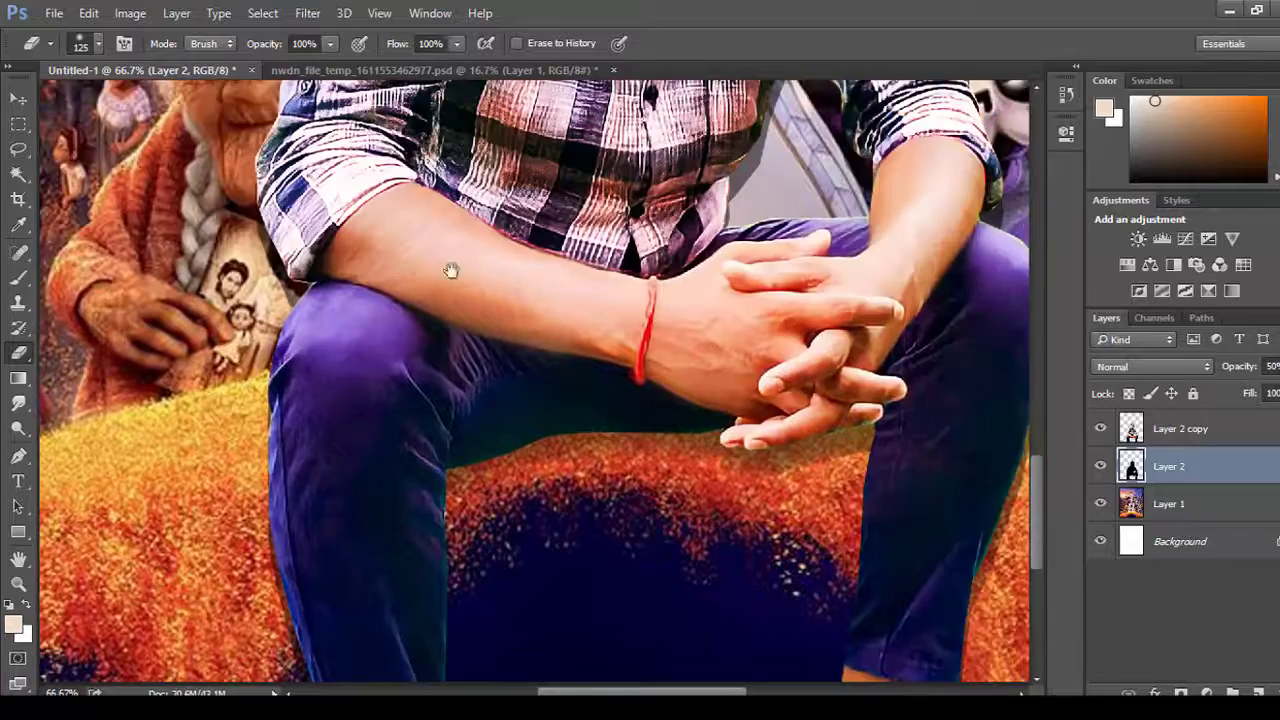
{"action": "scroll", "coordinate": [449, 271], "scroll_direction": "up", "scroll_amount": 1}
{"action": "scroll", "coordinate": [315, 378], "scroll_direction": "up", "scroll_amount": 2}
{"action": "scroll", "coordinate": [315, 378], "scroll_direction": "down", "scroll_amount": 2}
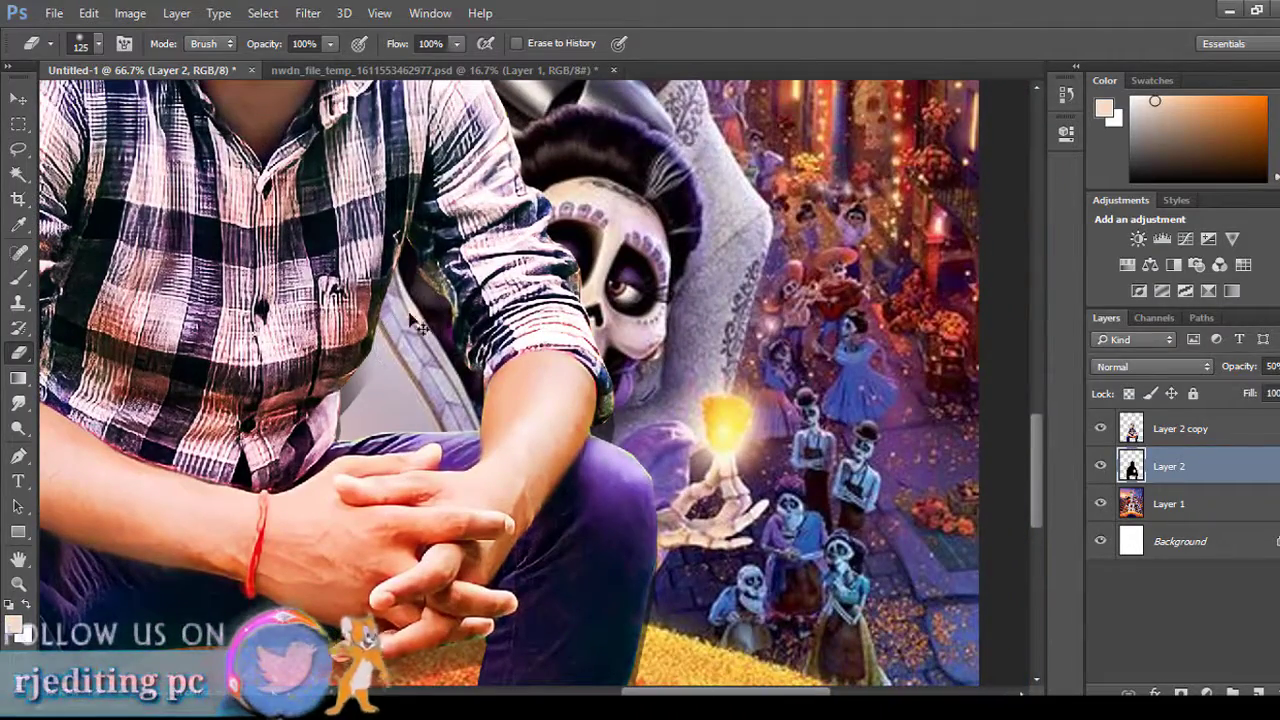
{"action": "scroll", "coordinate": [455, 290], "scroll_direction": "down", "scroll_amount": 2}
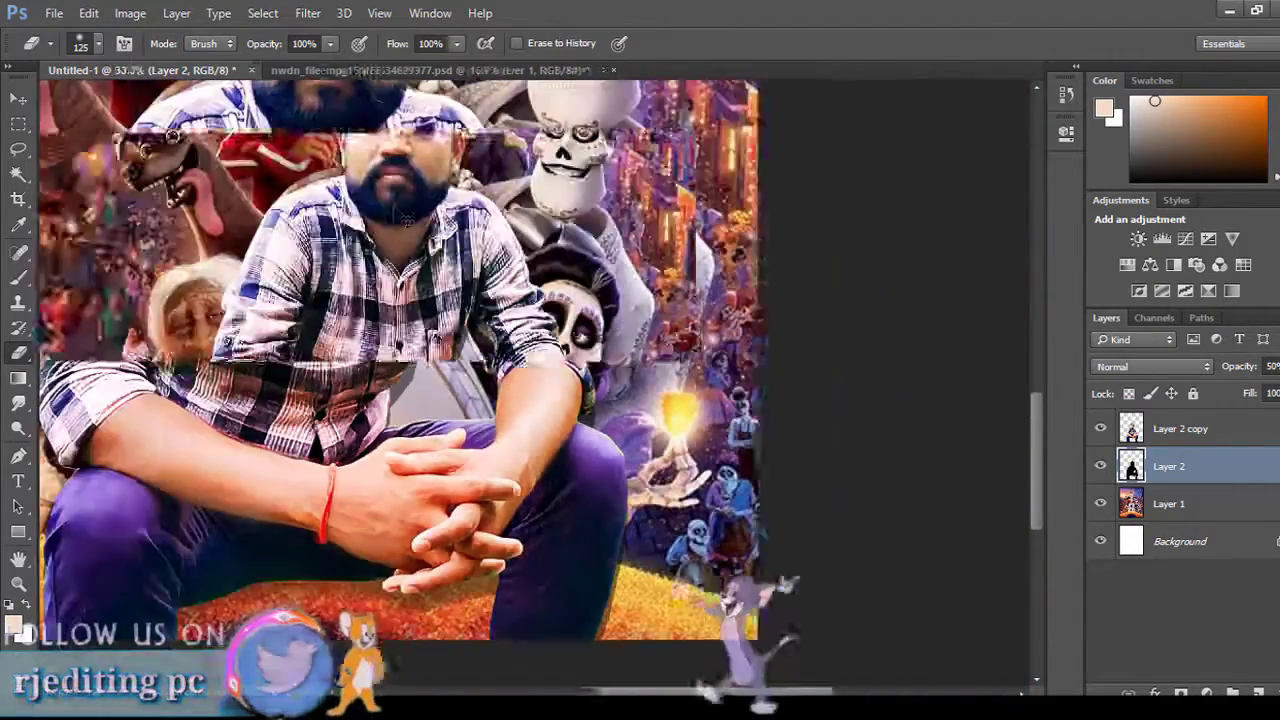
{"action": "scroll", "coordinate": [470, 292], "scroll_direction": "down", "scroll_amount": 3}
{"action": "scroll", "coordinate": [497, 295], "scroll_direction": "down", "scroll_amount": 1}
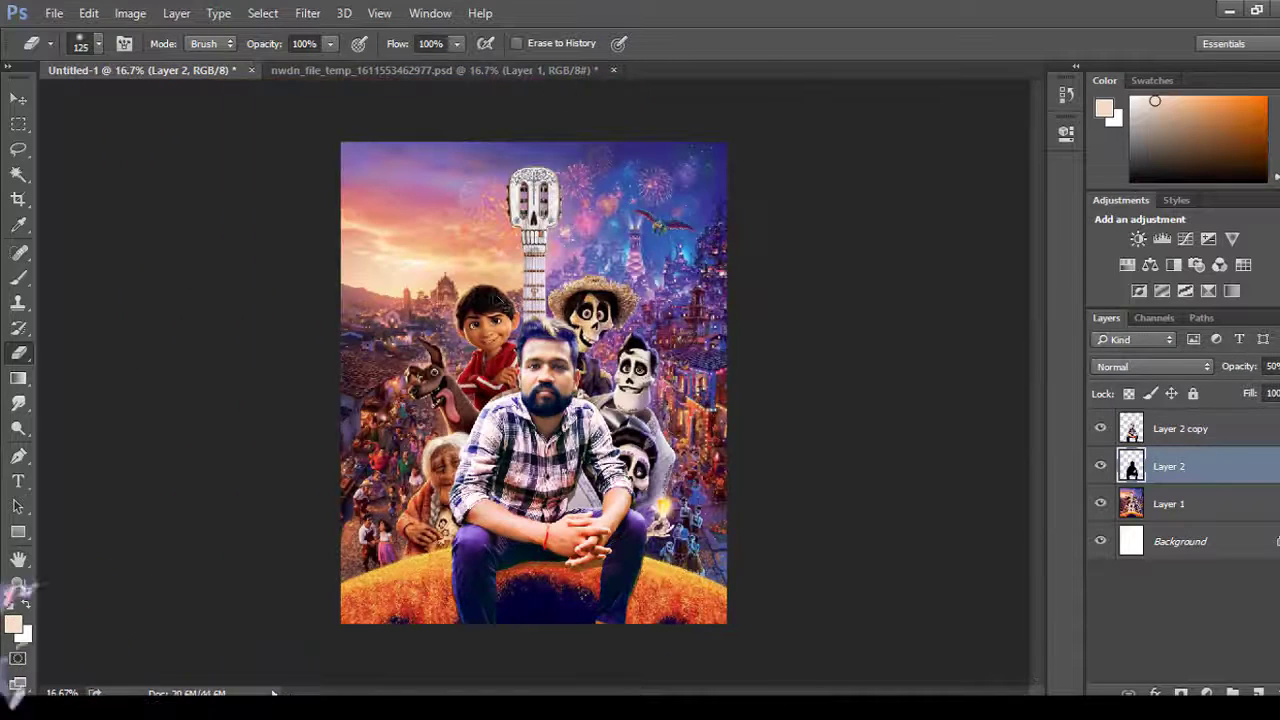
{"action": "right_click", "coordinate": [1199, 429]}
Merge all visible layers into a single Background layer.
{"action": "left_click", "coordinate": [1229, 432]}
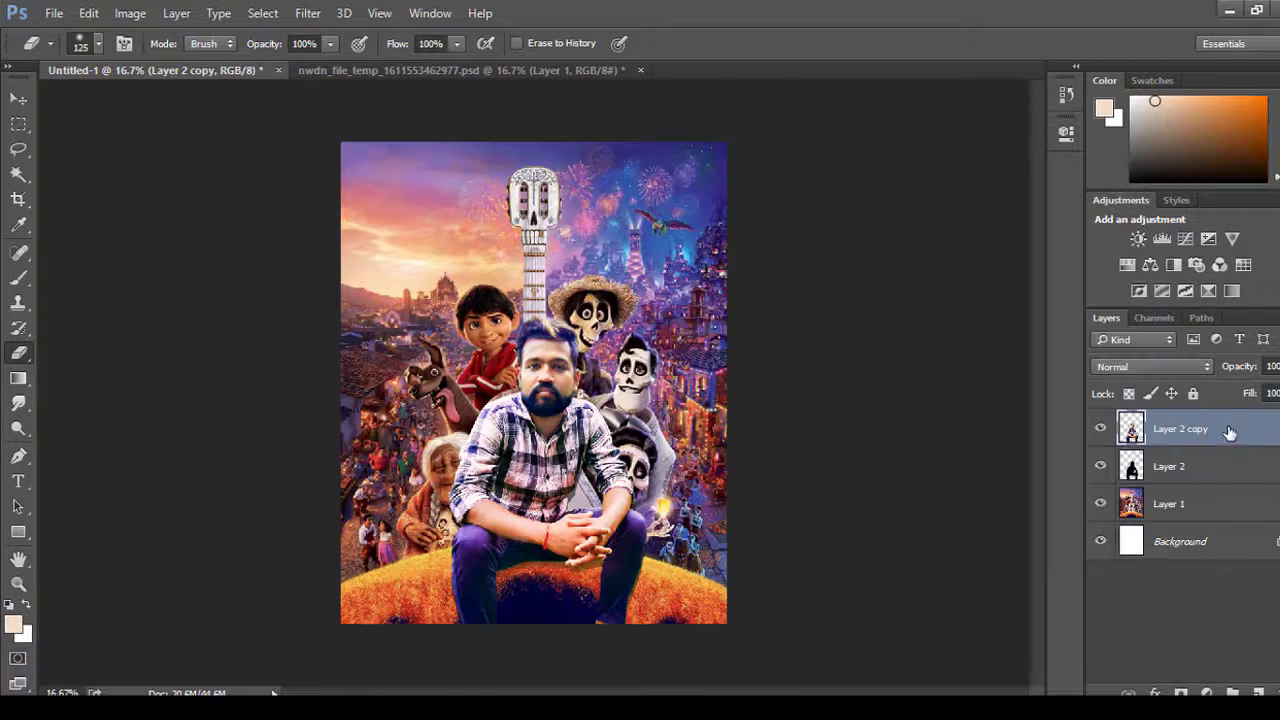
{"action": "right_click", "coordinate": [1229, 432]}
{"action": "left_click", "coordinate": [911, 577]}
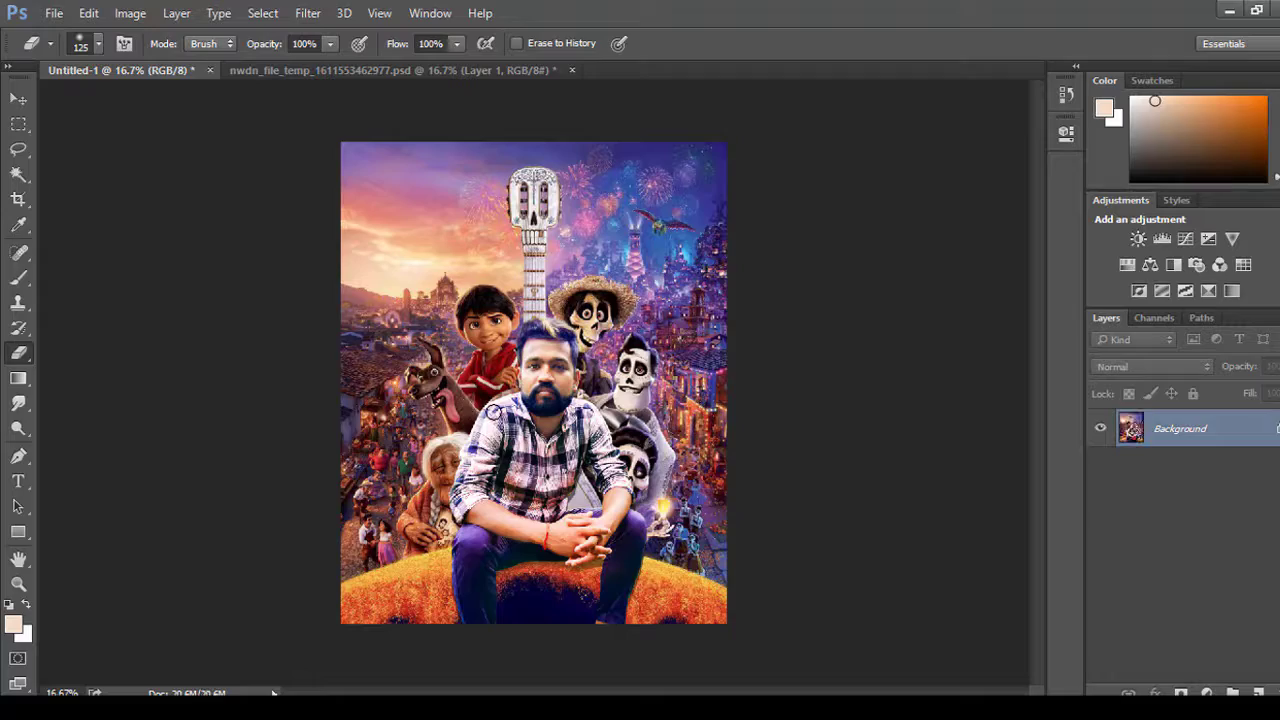
{"action": "scroll", "coordinate": [560, 388], "scroll_direction": "up", "scroll_amount": 1}
{"action": "scroll", "coordinate": [560, 388], "scroll_direction": "up", "scroll_amount": 1}
{"action": "scroll", "coordinate": [560, 388], "scroll_direction": "up", "scroll_amount": 1}
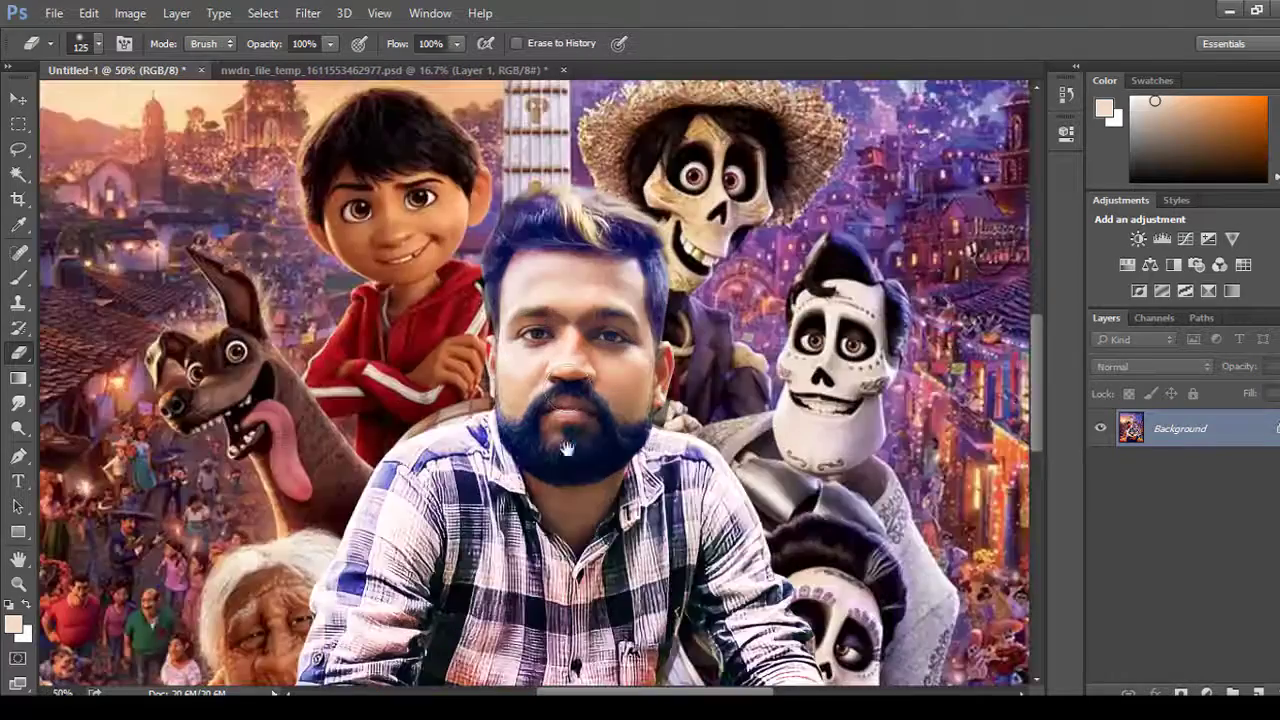
{"action": "scroll", "coordinate": [560, 388], "scroll_direction": "down", "scroll_amount": 2}
With the Blur tool, work along the man's outline, panning up to his face and back.
{"action": "left_click", "coordinate": [18, 402]}
{"action": "left_click", "coordinate": [70, 392]}
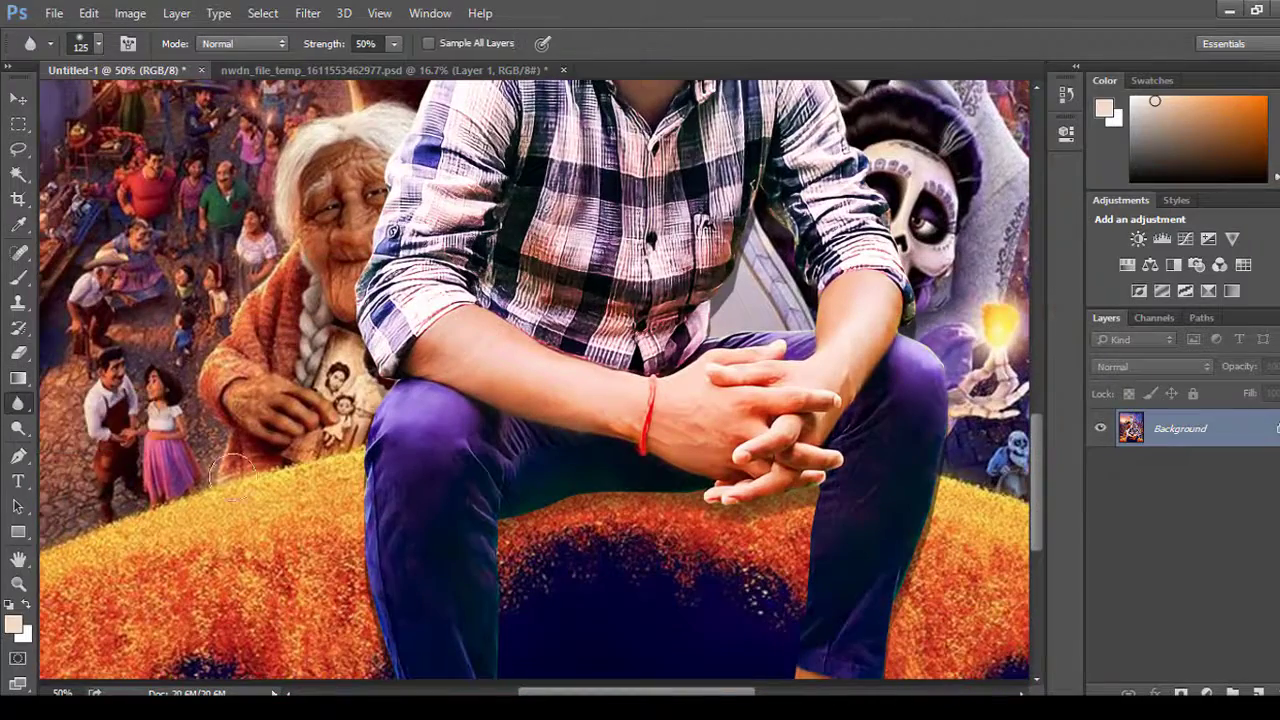
{"action": "scroll", "coordinate": [370, 452], "scroll_direction": "down", "scroll_amount": 3}
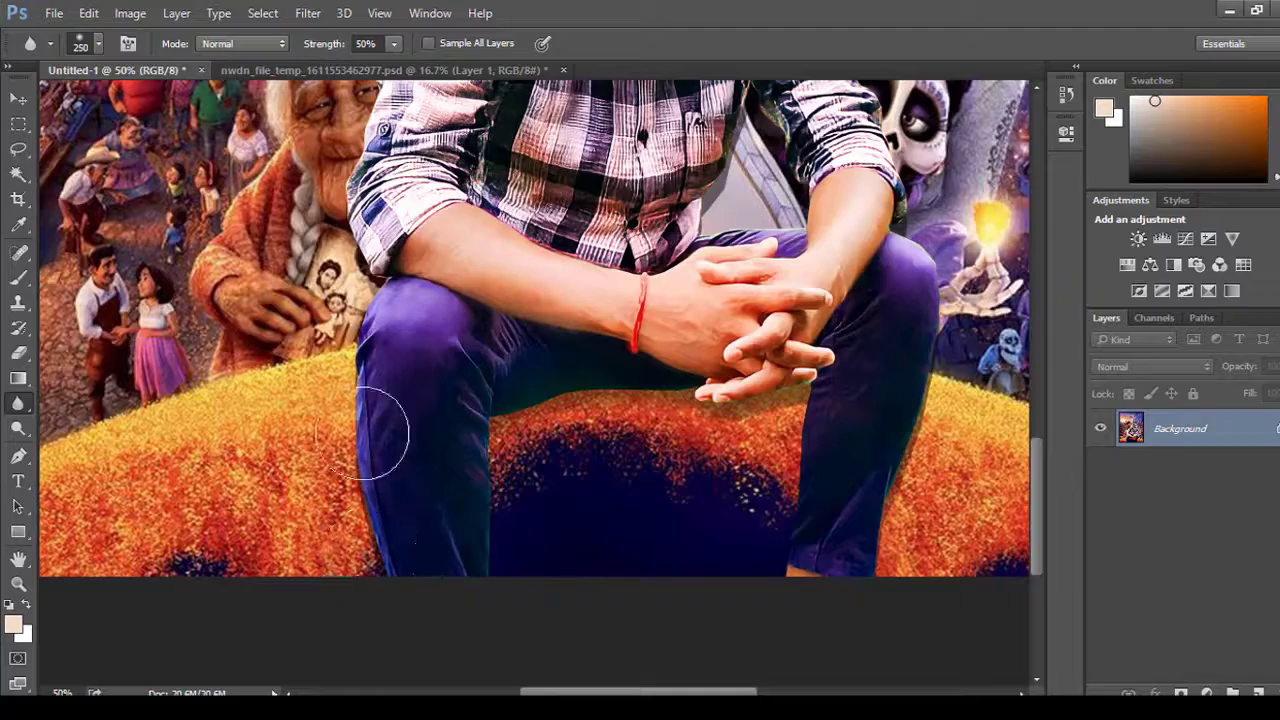
{"action": "scroll", "coordinate": [362, 243], "scroll_direction": "up", "scroll_amount": 3}
{"action": "left_click_drag", "start_coordinate": [376, 274], "coordinate": [398, 392]}
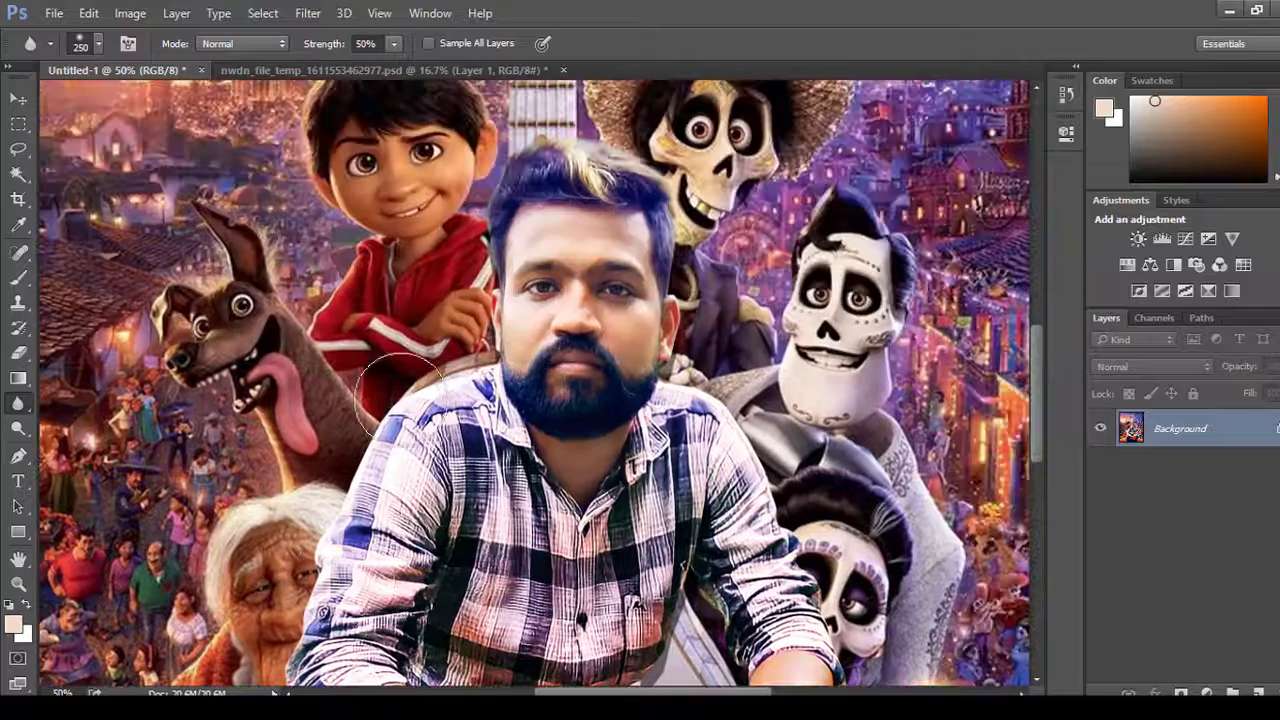
{"action": "scroll", "coordinate": [478, 199], "scroll_direction": "up", "scroll_amount": 2}
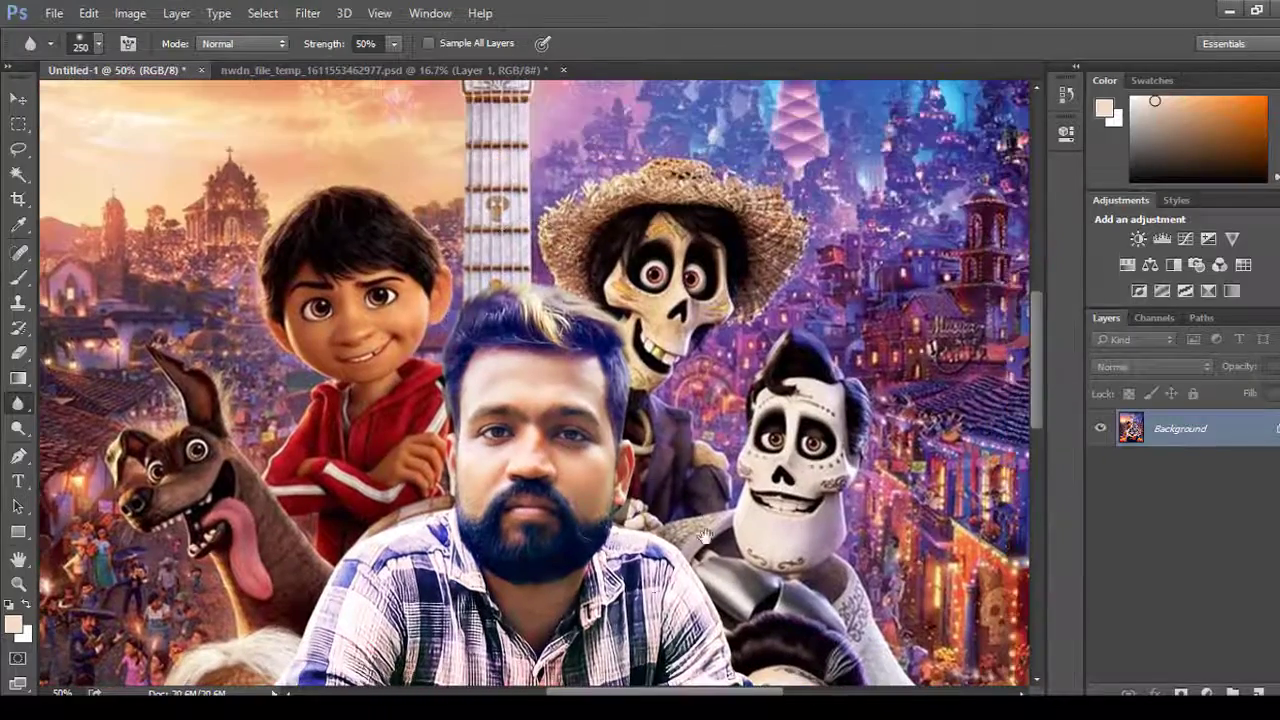
{"action": "scroll", "coordinate": [705, 535], "scroll_direction": "down", "scroll_amount": 2}
{"action": "scroll", "coordinate": [600, 340], "scroll_direction": "down", "scroll_amount": 3}
{"action": "scroll", "coordinate": [580, 500], "scroll_direction": "down", "scroll_amount": 3}
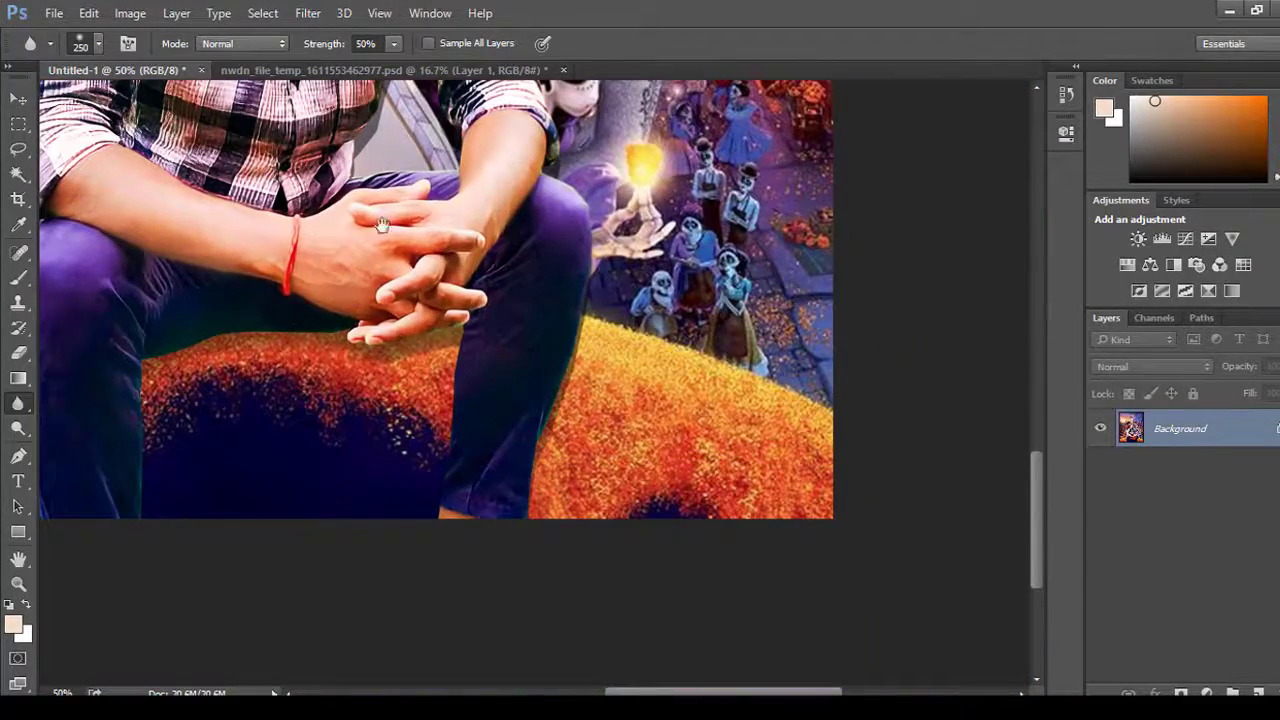
{"action": "scroll", "coordinate": [381, 224], "scroll_direction": "up", "scroll_amount": 5}
{"action": "scroll", "coordinate": [400, 415], "scroll_direction": "down", "scroll_amount": 1}
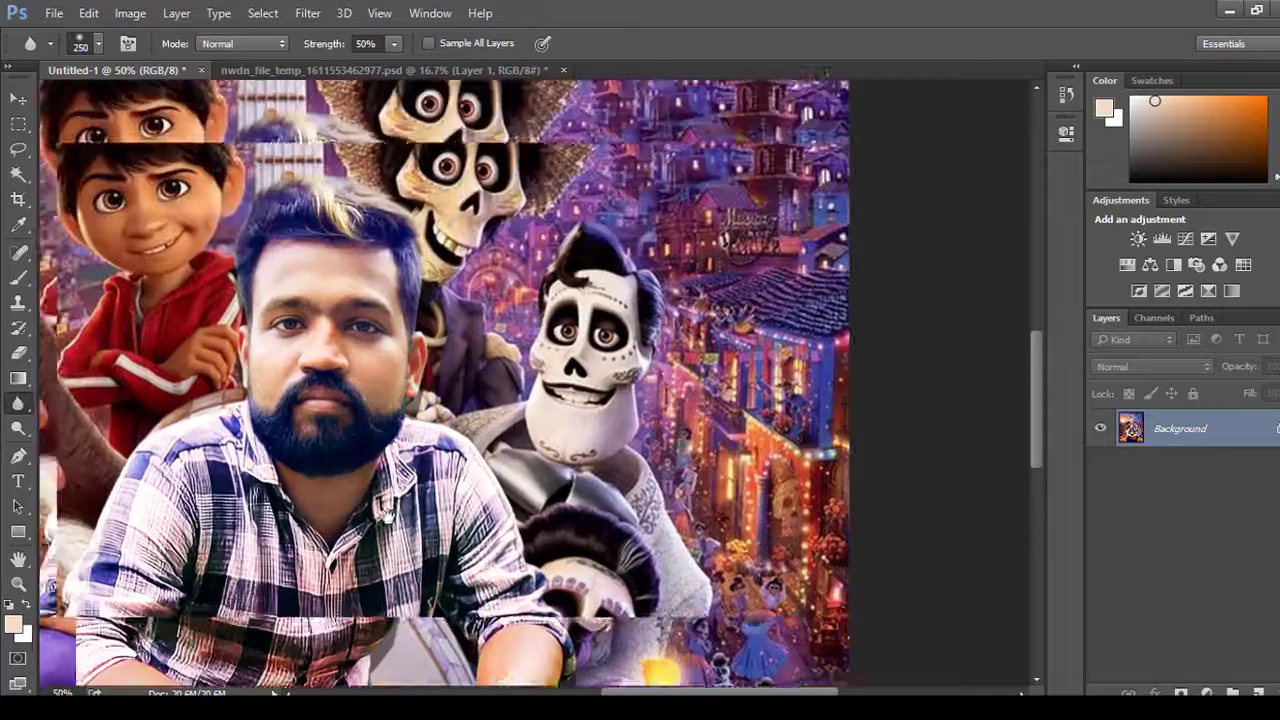
{"action": "scroll", "coordinate": [400, 415], "scroll_direction": "down", "scroll_amount": 1}
{"action": "scroll", "coordinate": [758, 408], "scroll_direction": "down", "scroll_amount": 1}
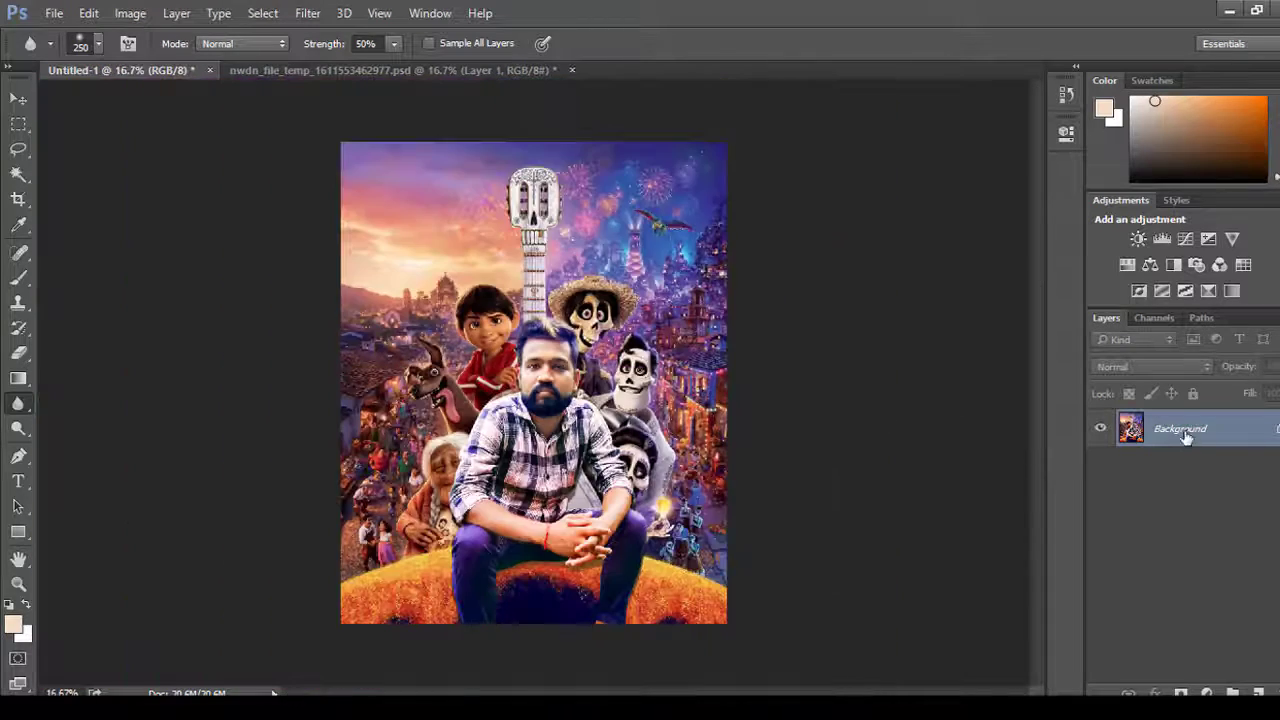
Duplicate the Background layer and grade it in Camera Raw: Temperature +16, Tint +17, Contrast +27.
{"action": "left_click_drag", "start_coordinate": [1180, 430], "coordinate": [1232, 692]}
{"action": "left_click", "coordinate": [303, 22]}
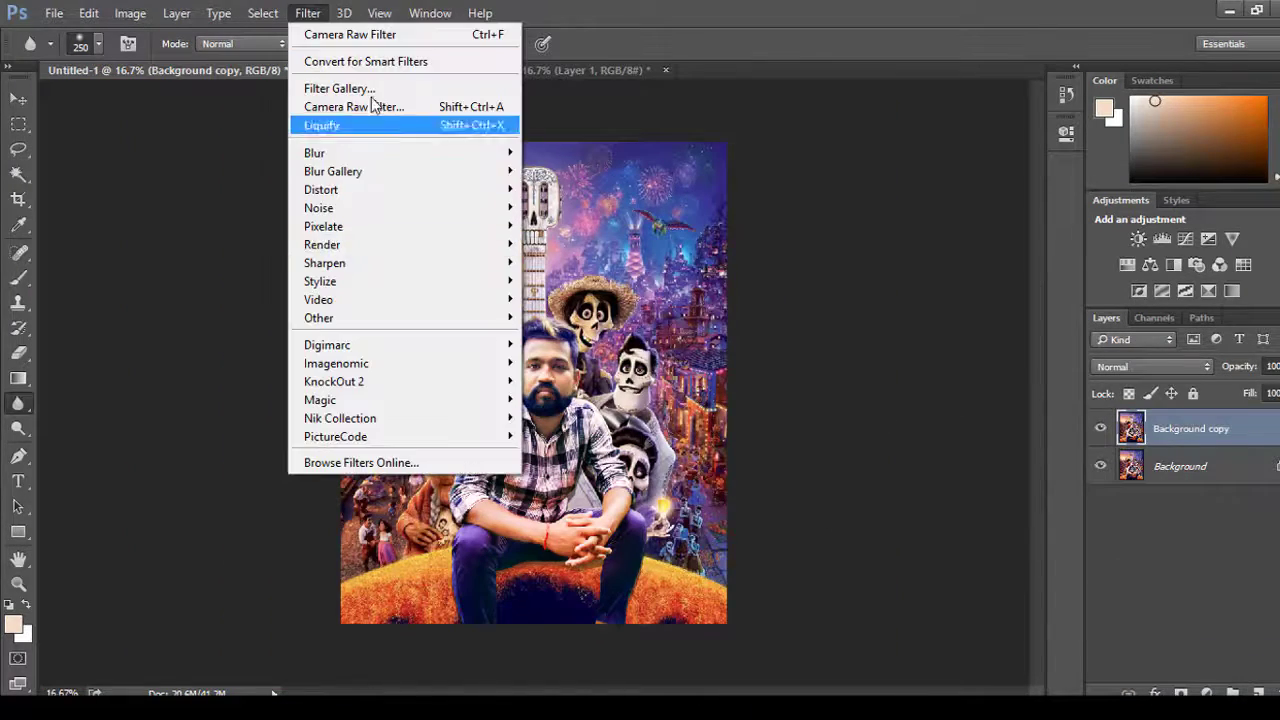
{"action": "left_click", "coordinate": [400, 108]}
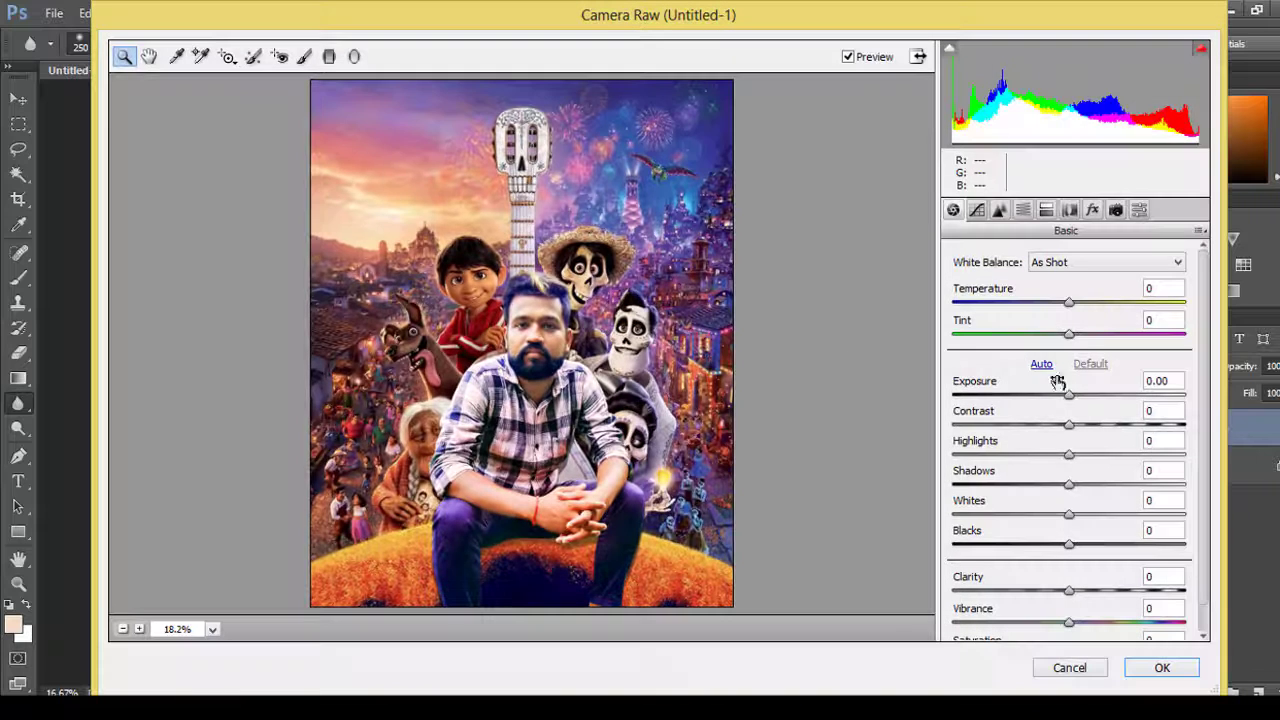
{"action": "mouse_move", "coordinate": [1070, 337]}
{"action": "left_mouse_down"}
{"action": "mouse_move", "coordinate": [1092, 338]}
{"action": "mouse_move", "coordinate": [1090, 303]}
{"action": "left_mouse_up"}
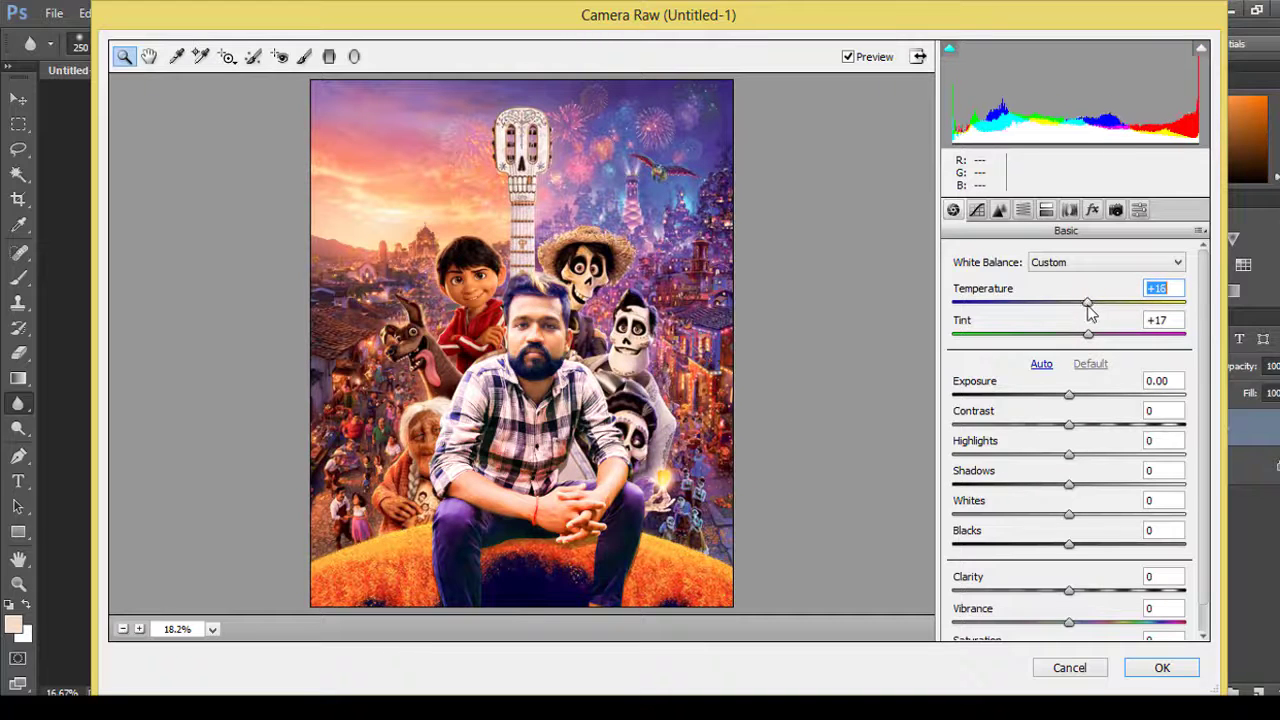
{"action": "left_click", "coordinate": [1103, 426]}
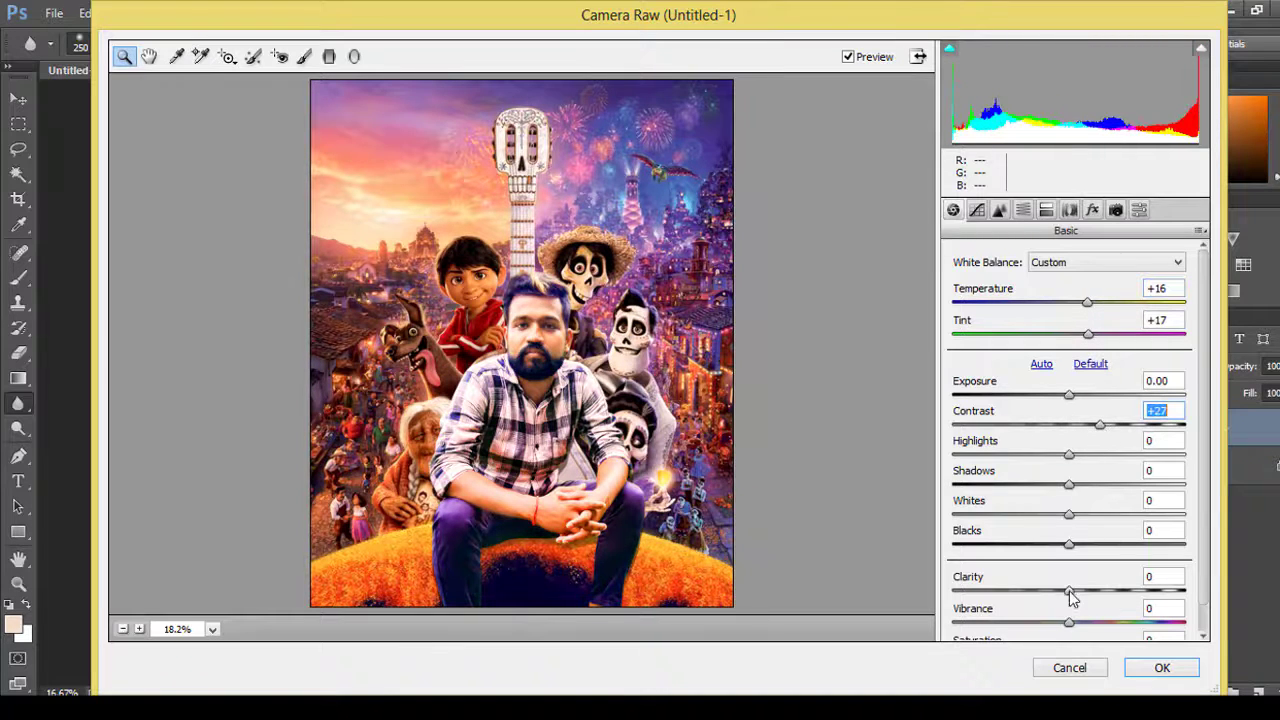
{"action": "left_click", "coordinate": [1158, 674]}
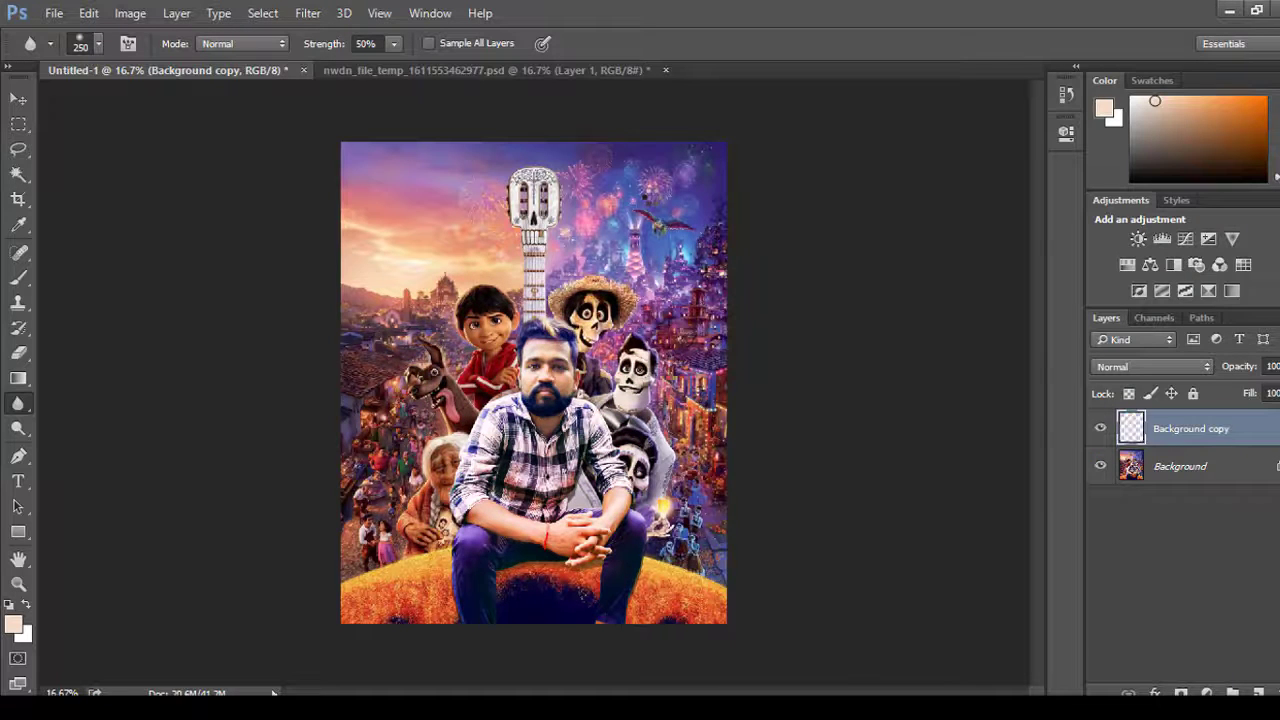
Apply Magic Pro film grain at Graininess 30 to the Background copy layer.
{"action": "left_click", "coordinate": [315, 13]}
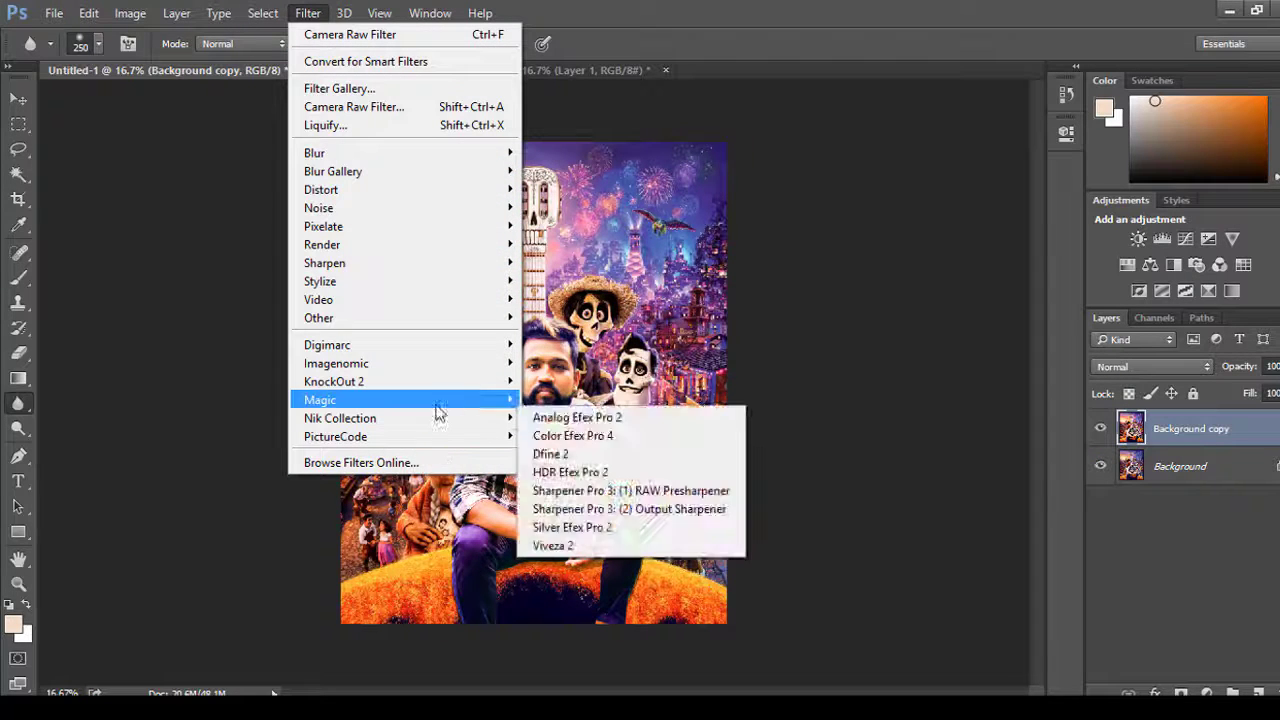
{"action": "key", "text": "Escape"}
{"action": "key", "text": "Escape"}
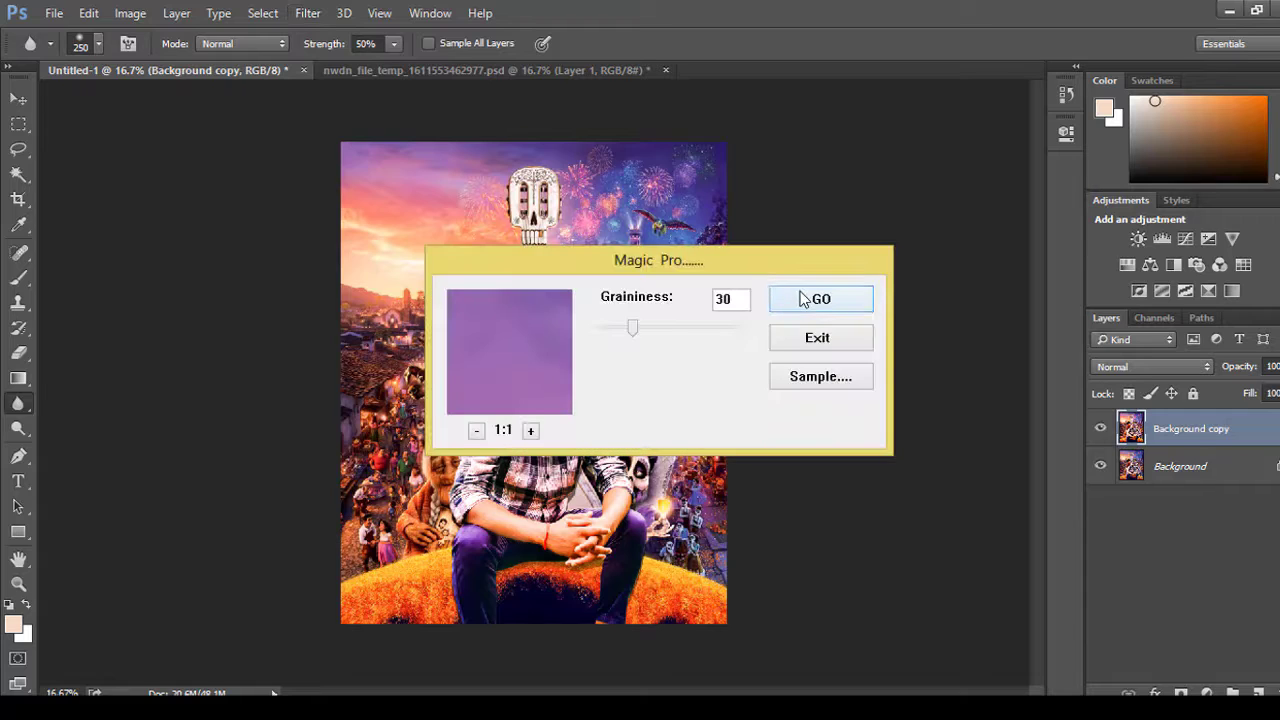
{"action": "left_click", "coordinate": [792, 302]}
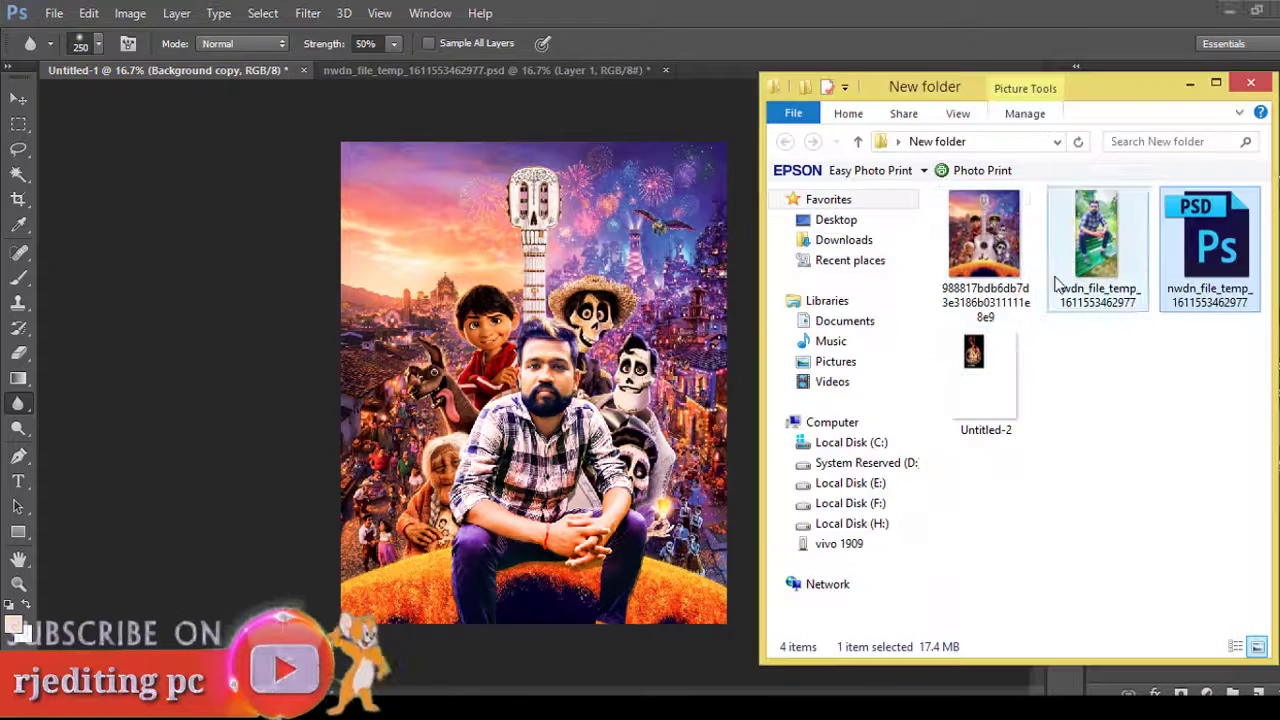
Open the Untitled-2 logo file in Photoshop alongside the poster, using the Move tool.
{"action": "left_click_drag", "start_coordinate": [980, 380], "coordinate": [743, 72]}
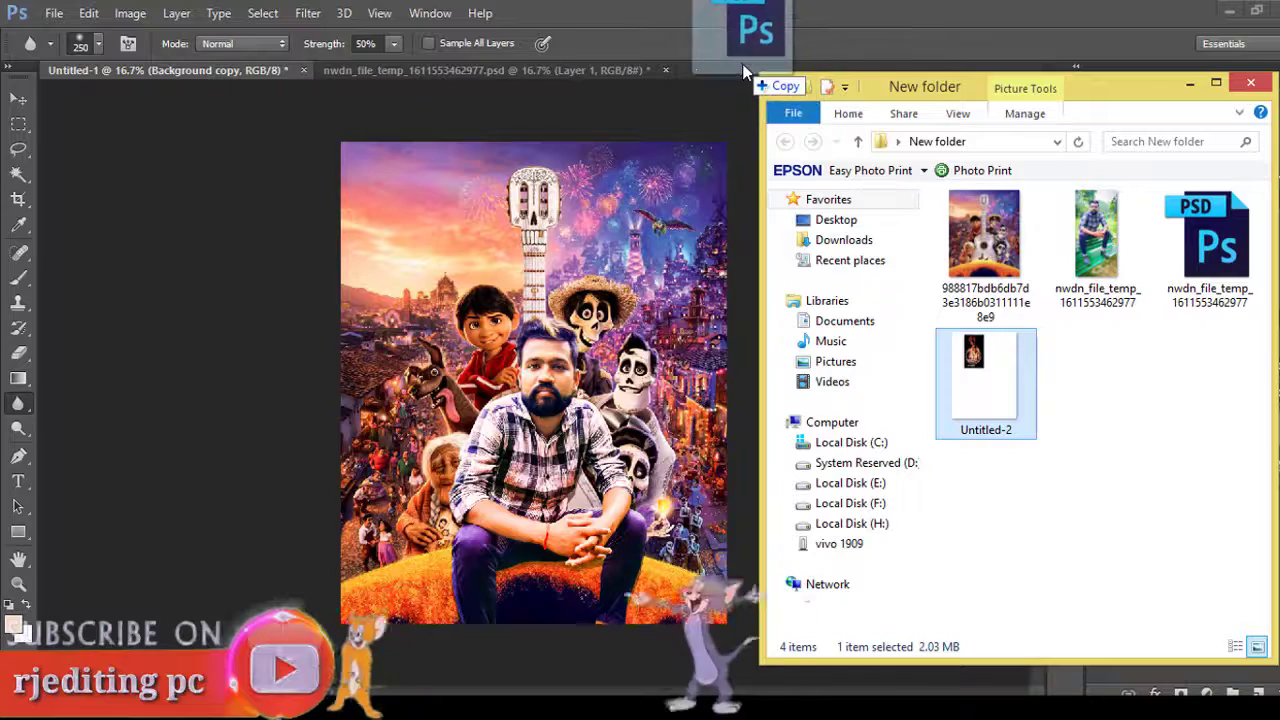
{"action": "key", "text": "v"}
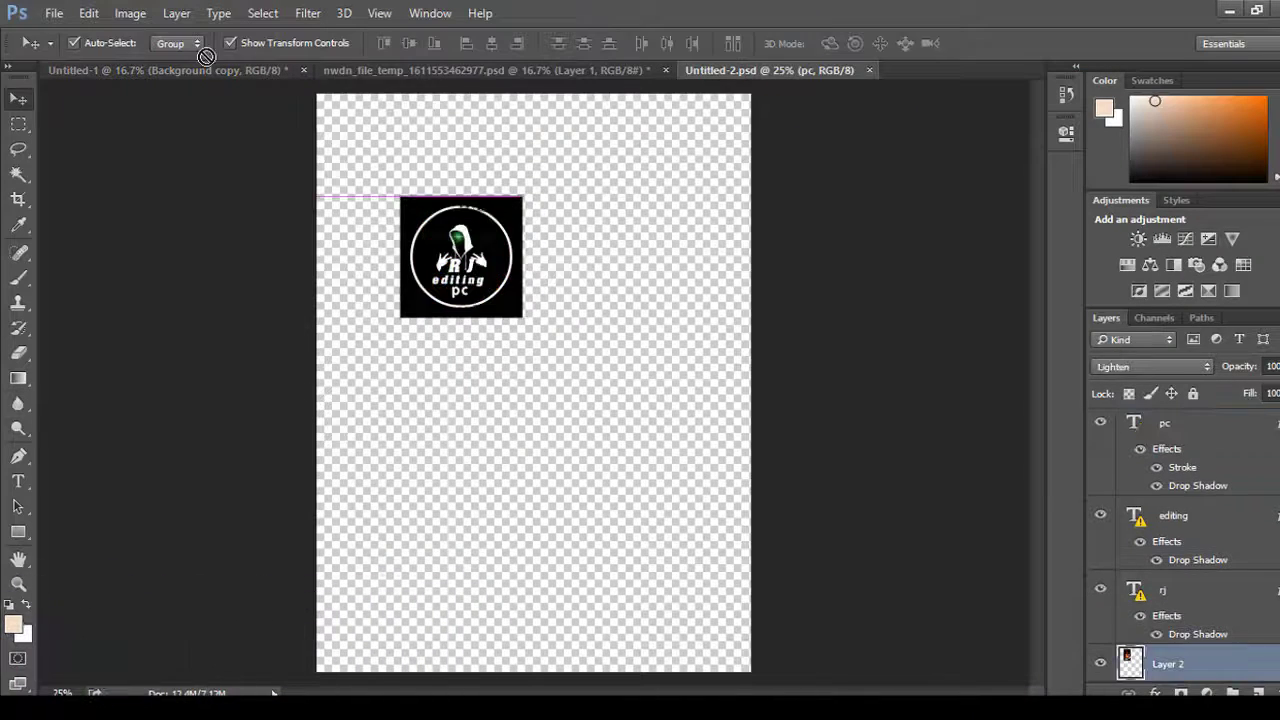
{"action": "mouse_move", "coordinate": [465, 270]}
{"action": "left_mouse_down"}
{"action": "mouse_move", "coordinate": [205, 70]}
{"action": "mouse_move", "coordinate": [670, 198]}
{"action": "left_mouse_up"}
{"action": "left_click", "coordinate": [738, 72]}
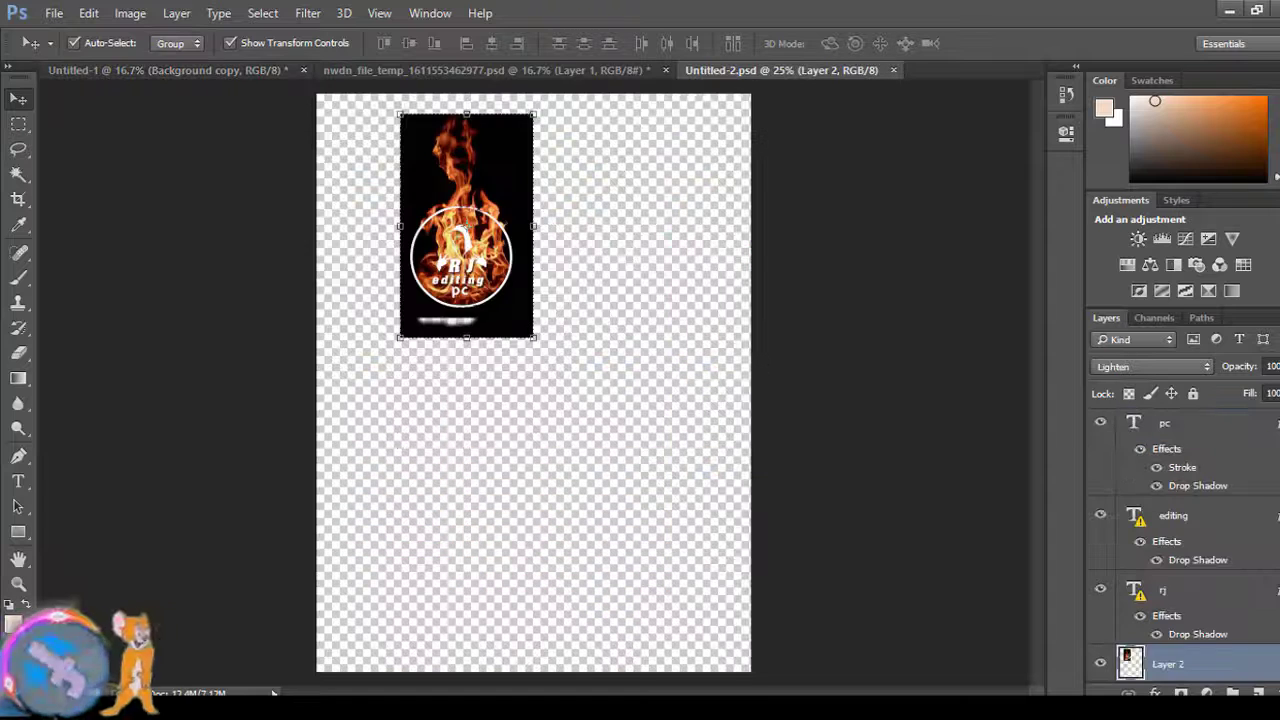
Select the pc, editing, rj and other logo layers and place them in the poster's upper-right sky.
{"action": "left_click", "coordinate": [1190, 428]}
{"action": "left_click", "coordinate": [1175, 520], "text": "ctrl"}
{"action": "left_click", "coordinate": [1168, 596], "text": "ctrl"}
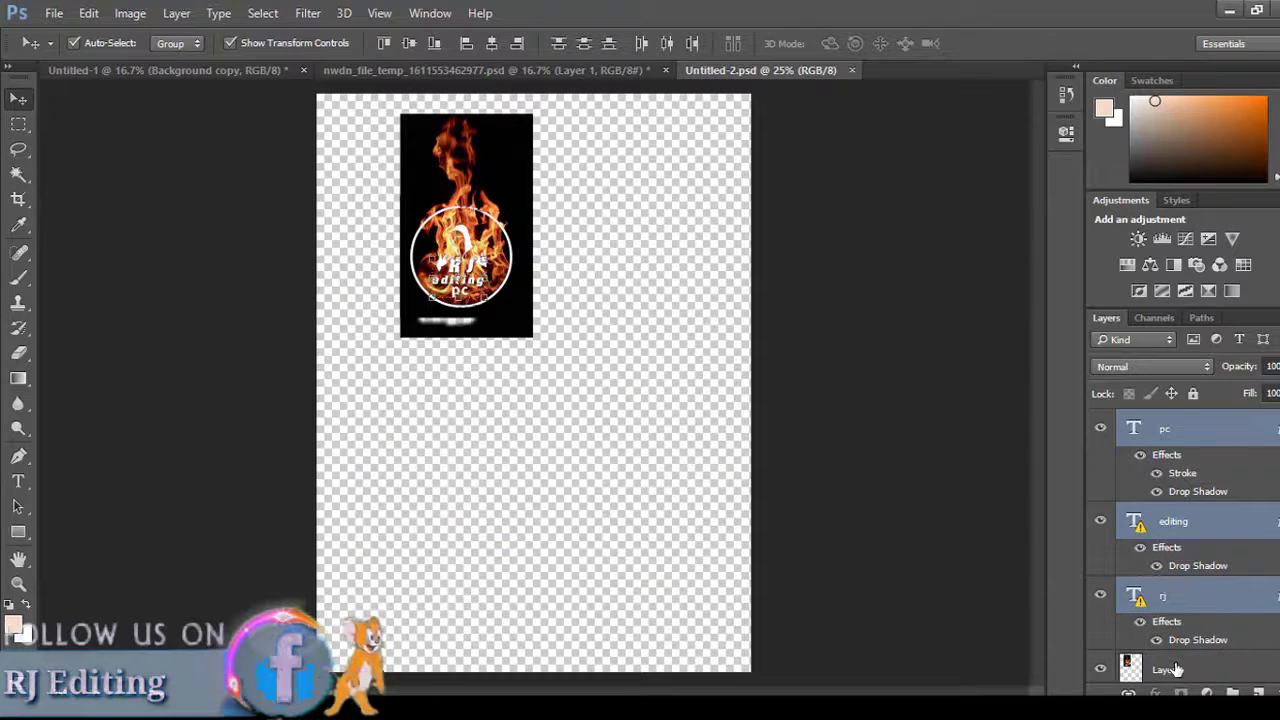
{"action": "left_click", "coordinate": [1168, 669], "text": "ctrl"}
{"action": "left_click", "coordinate": [1168, 626], "text": "ctrl"}
{"action": "left_click_drag", "start_coordinate": [604, 266], "coordinate": [705, 262]}
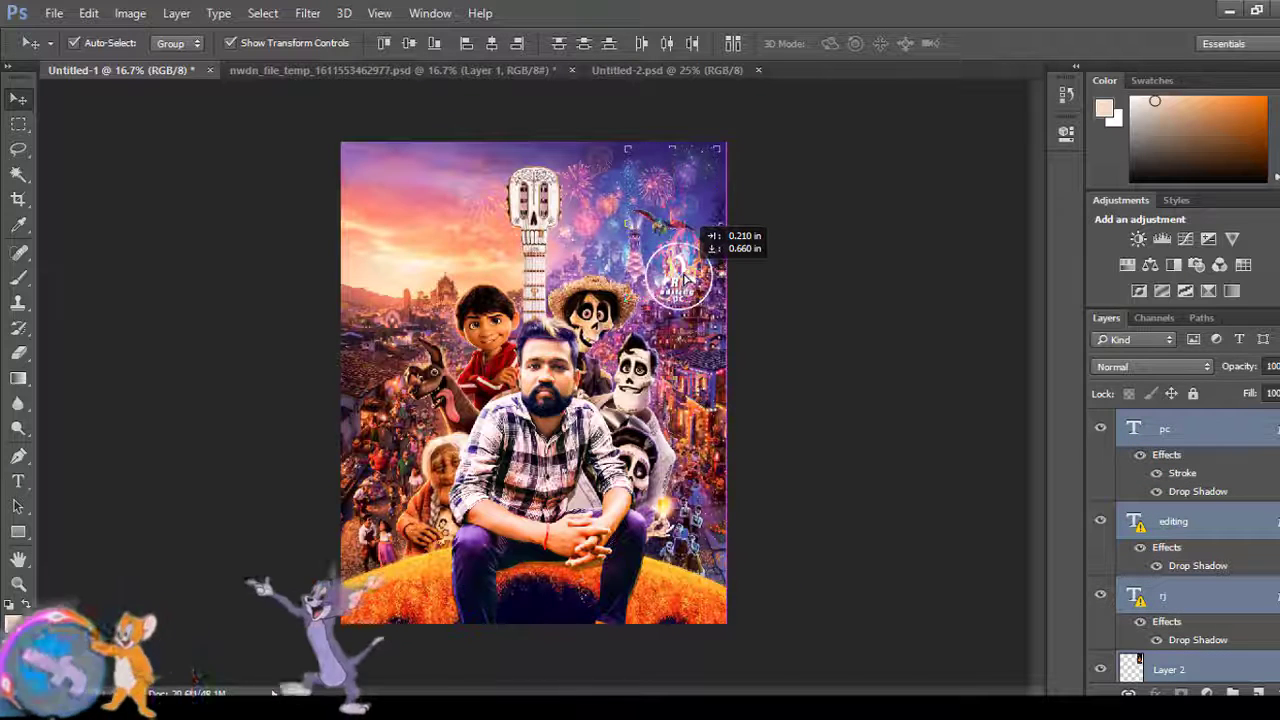
{"action": "left_click_drag", "start_coordinate": [705, 262], "coordinate": [668, 262]}
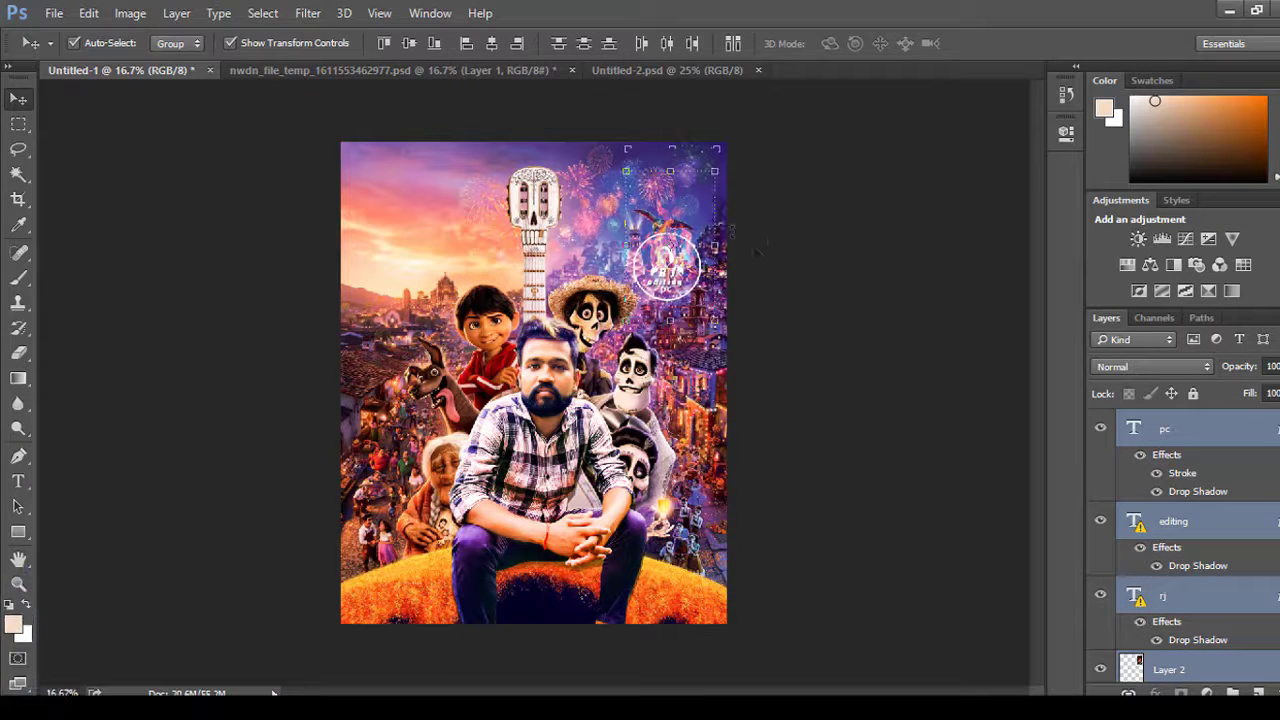
Flatten the poster's layers into a single image.
{"action": "right_click", "coordinate": [1205, 448]}
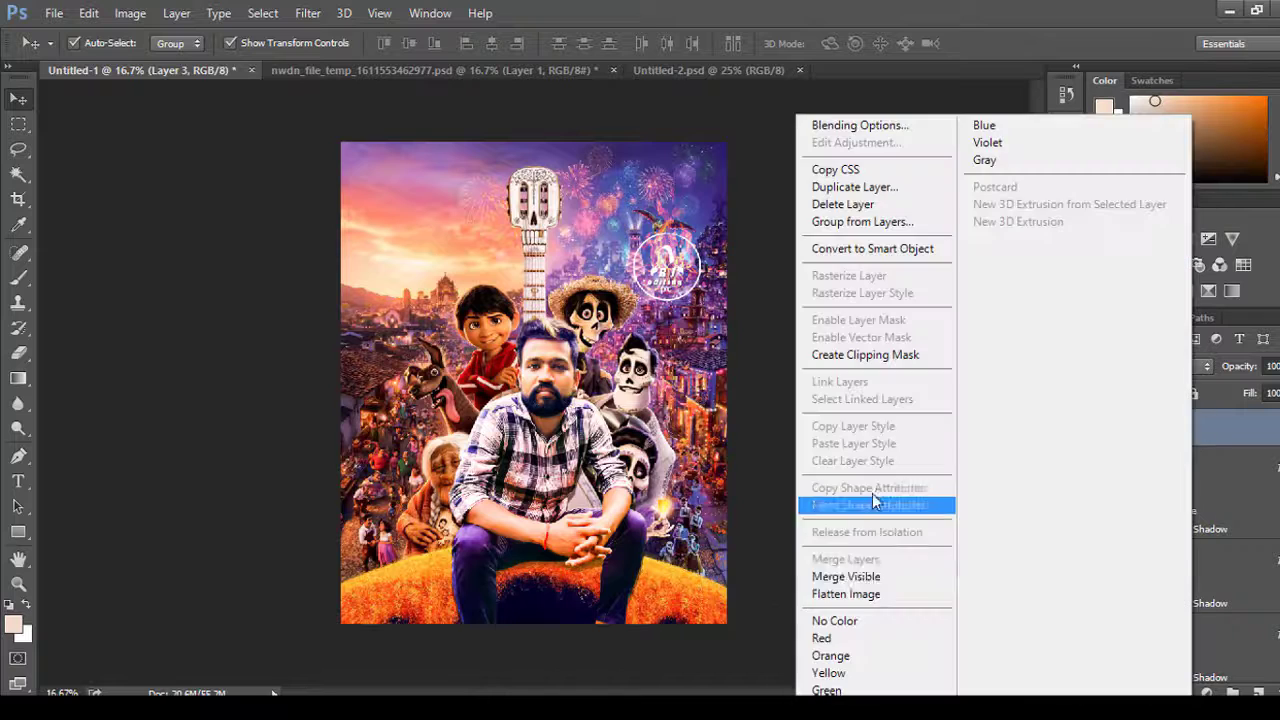
{"action": "left_click", "coordinate": [875, 572]}
{"action": "key", "text": "ctrl+minus"}
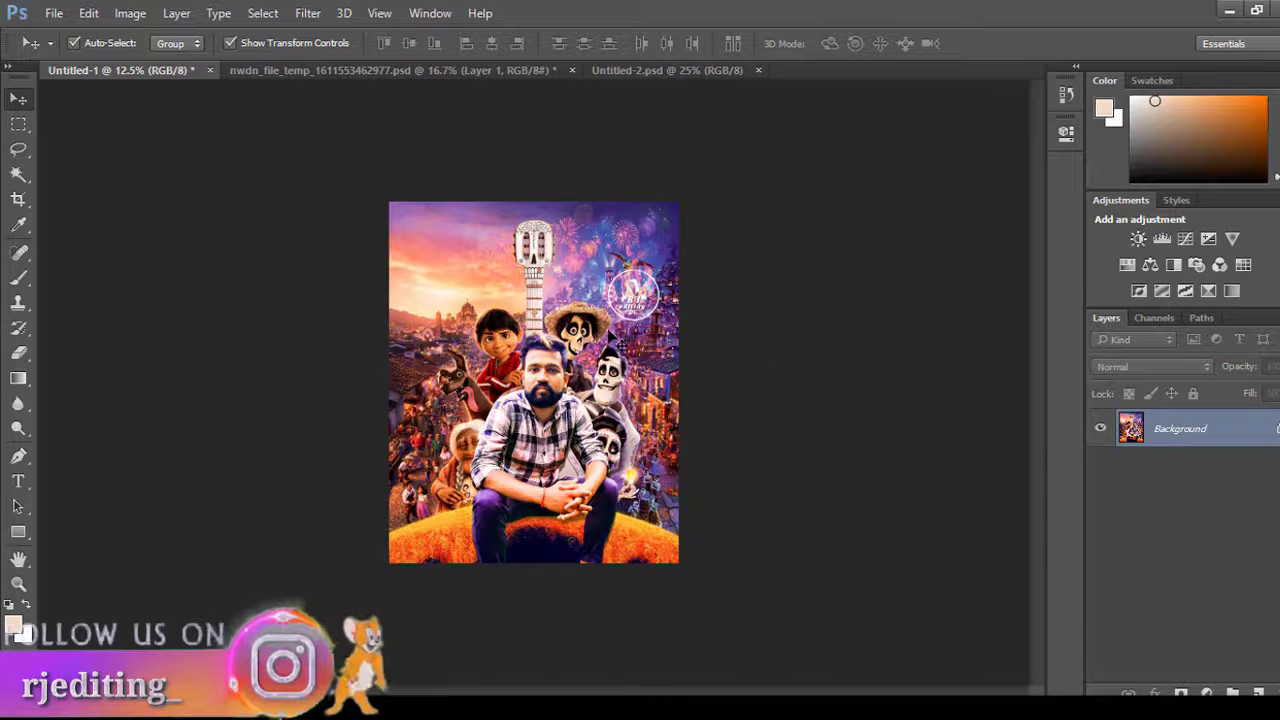
{"action": "key", "text": "ctrl+plus"}
{"action": "key", "text": "ctrl+plus"}
{"action": "key", "text": "ctrl+minus"}
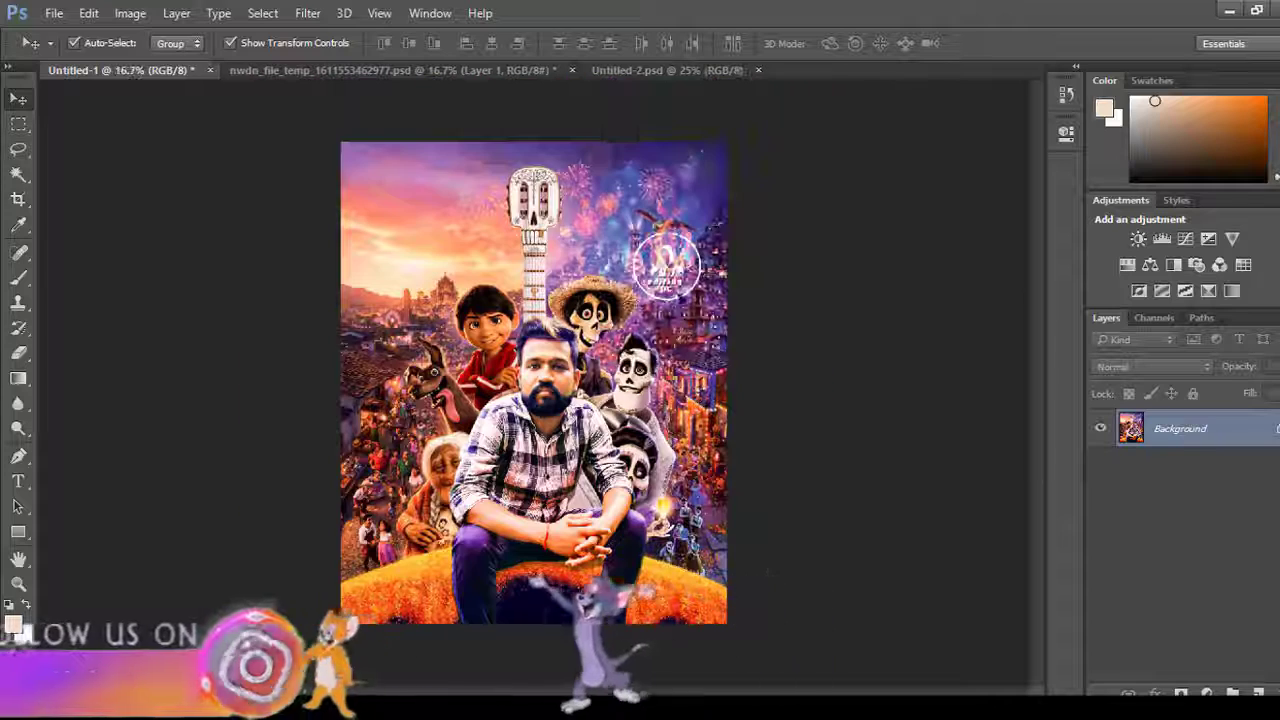
Save the poster as the JPEG editing.jpg and close its document.
{"action": "key", "text": "ctrl+s"}
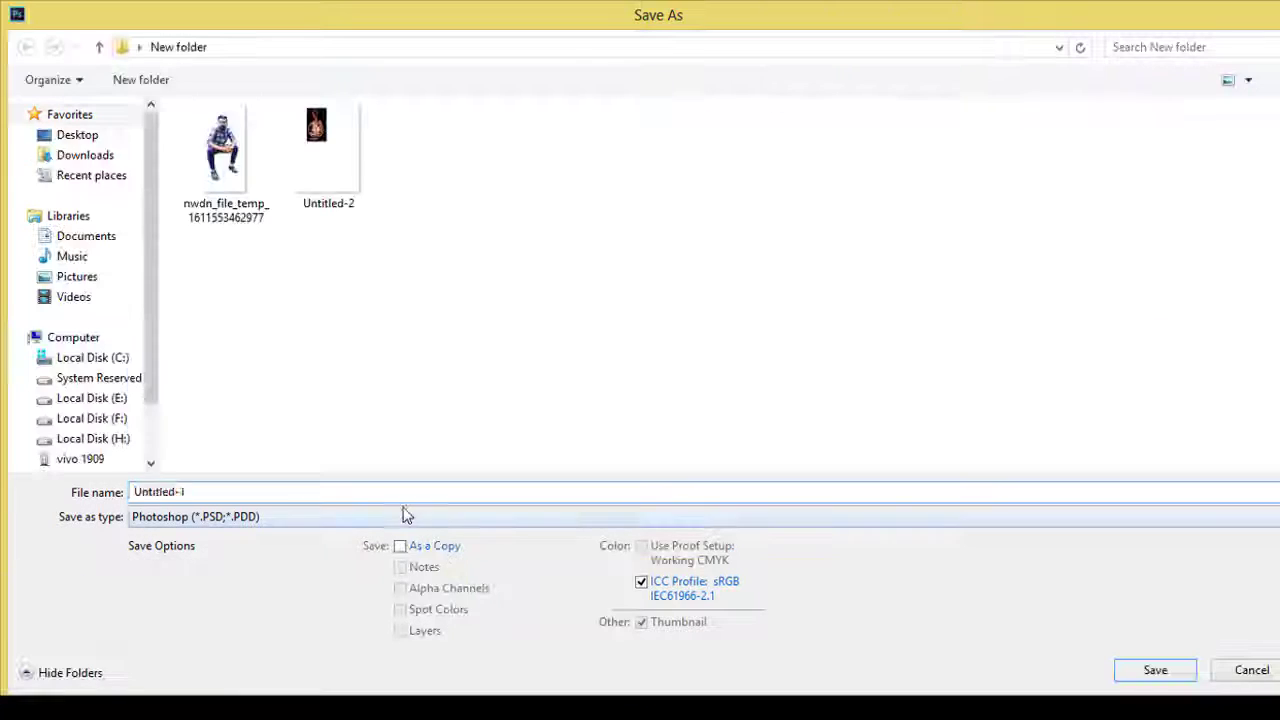
{"action": "left_click", "coordinate": [405, 515]}
{"action": "left_click", "coordinate": [300, 352]}
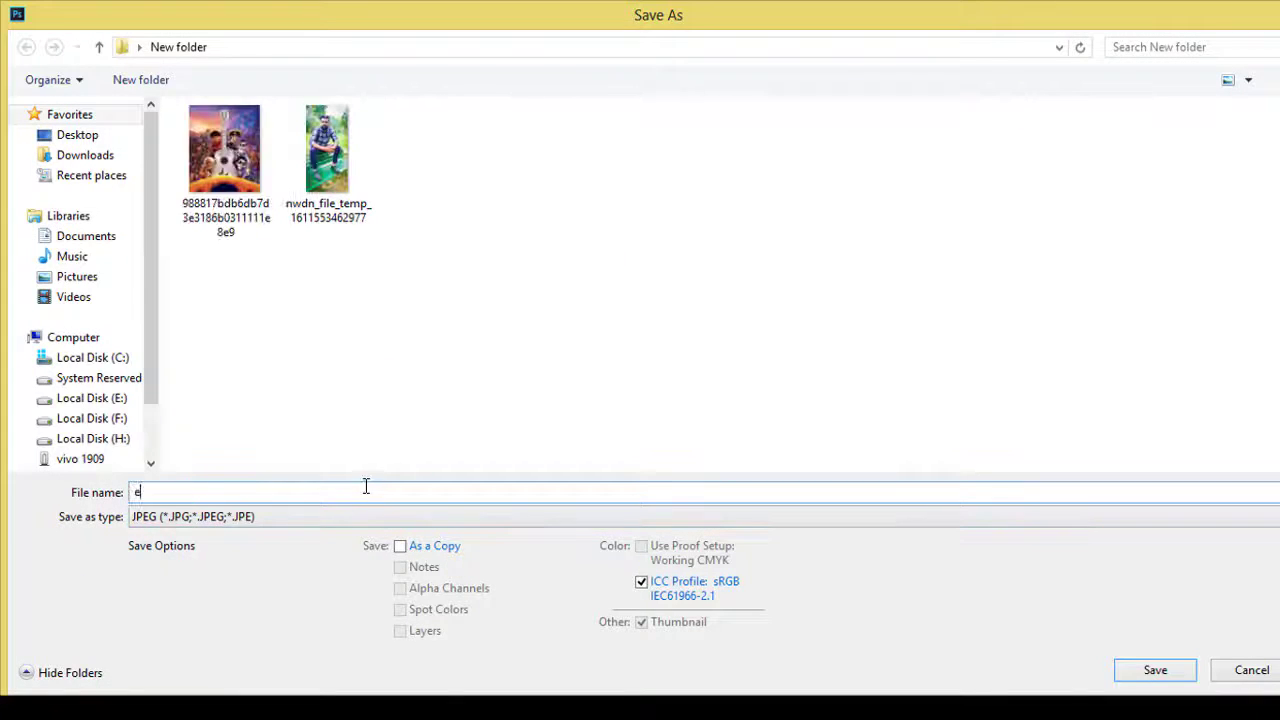
{"action": "type", "text": "diti"}
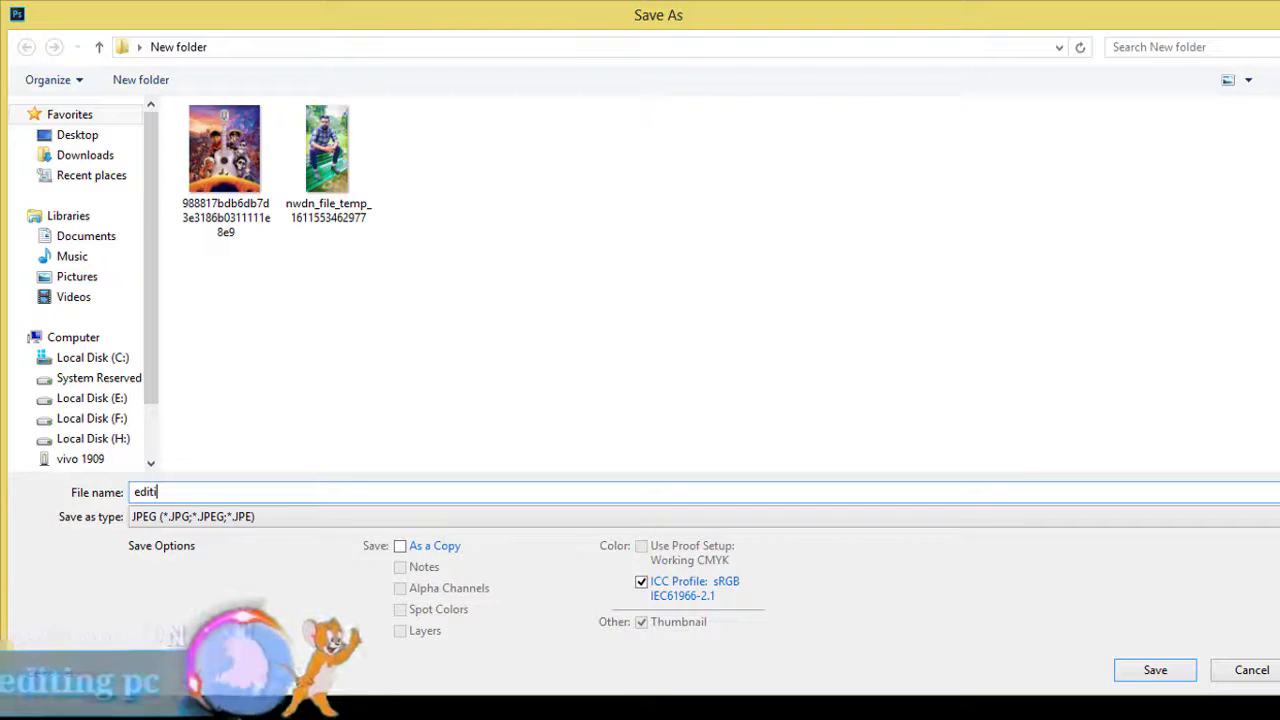
{"action": "type", "text": "ng"}
{"action": "key", "text": "Return"}
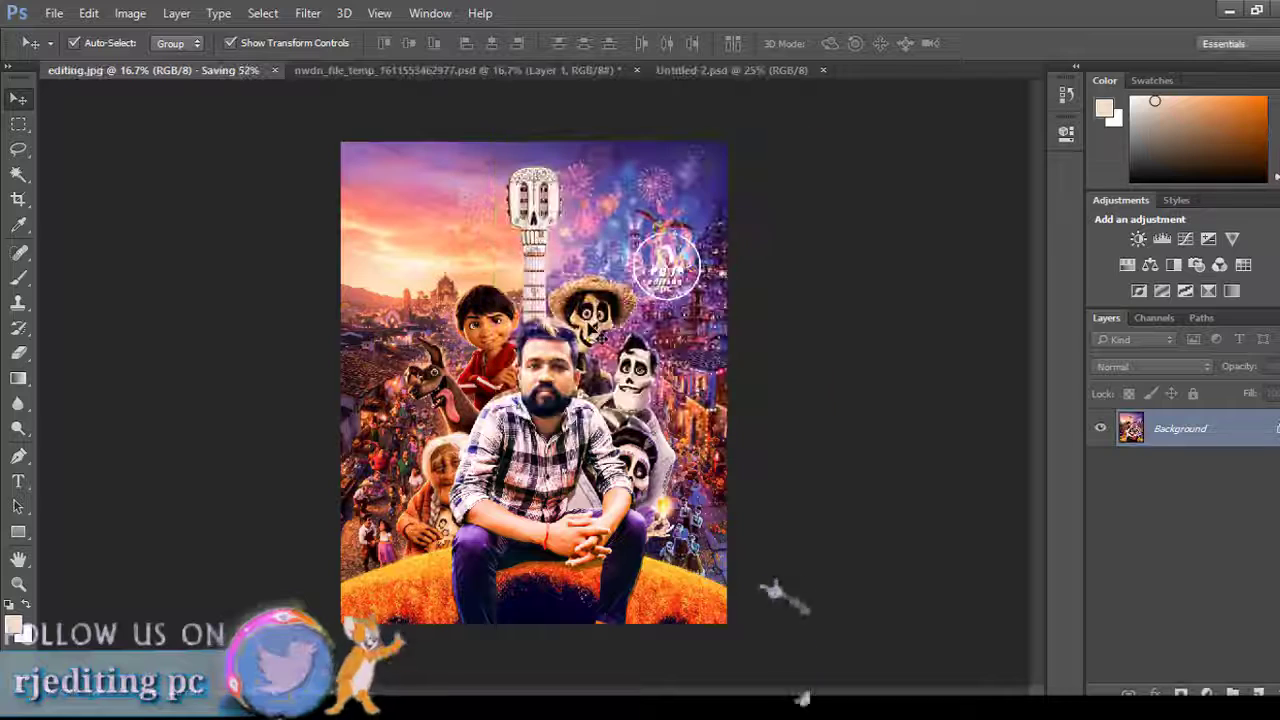
{"action": "key", "text": "ctrl+w"}
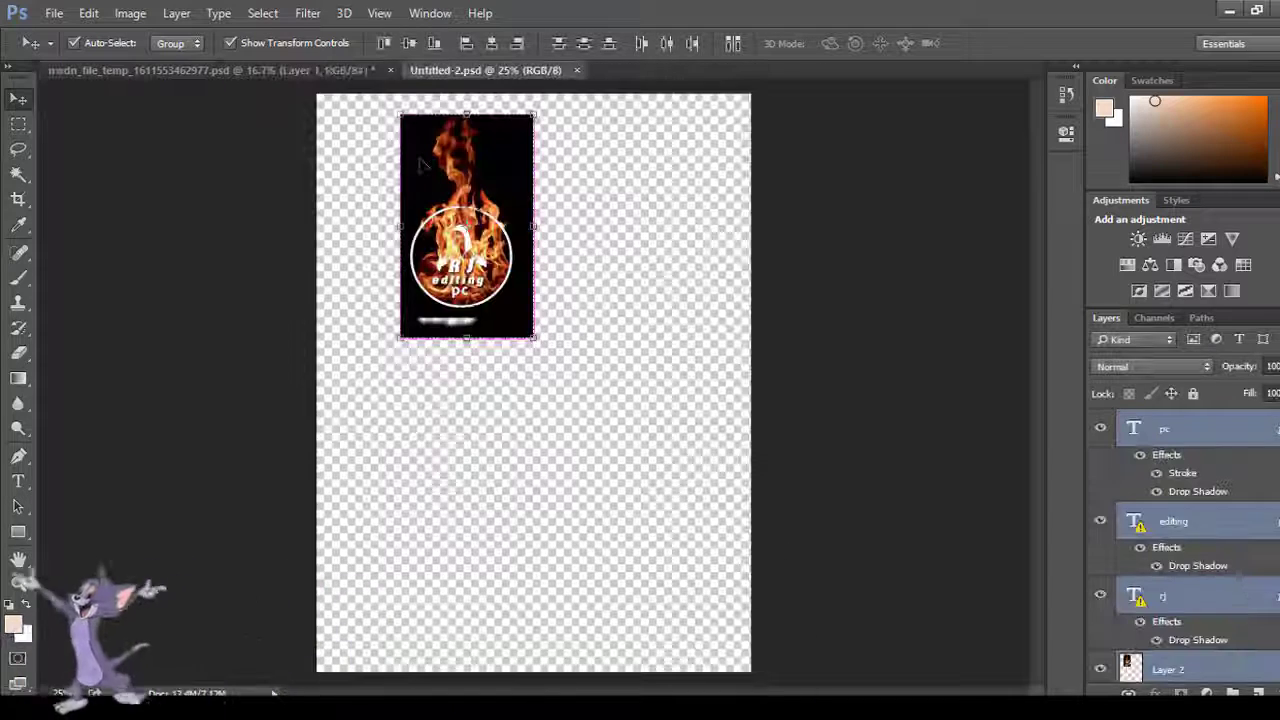